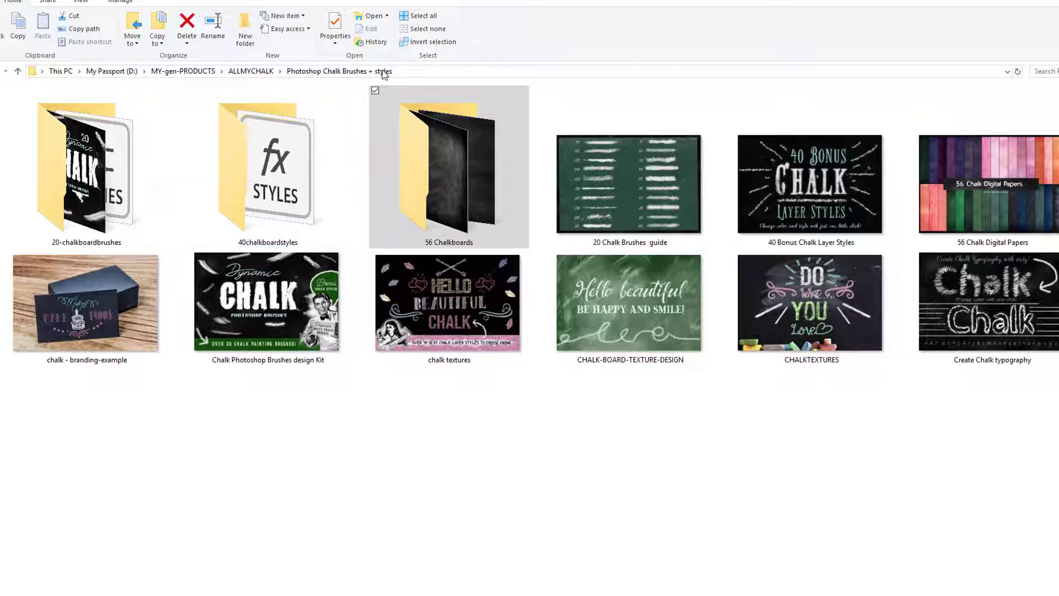
Look through the 40chalkboardstyles and 56 Chalkboards folders to examine the supplied chalk style file and chalkboard textures.
{"action": "left_click_drag", "start_coordinate": [385, 75], "coordinate": [579, 277]}
{"action": "left_click", "coordinate": [586, 190]}
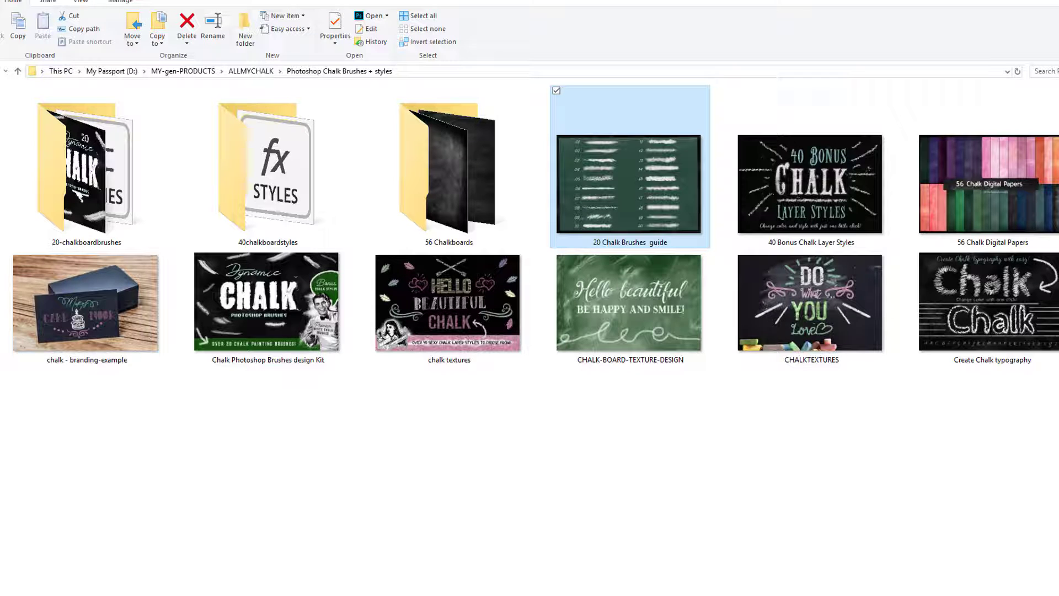
{"action": "double_click", "coordinate": [266, 169]}
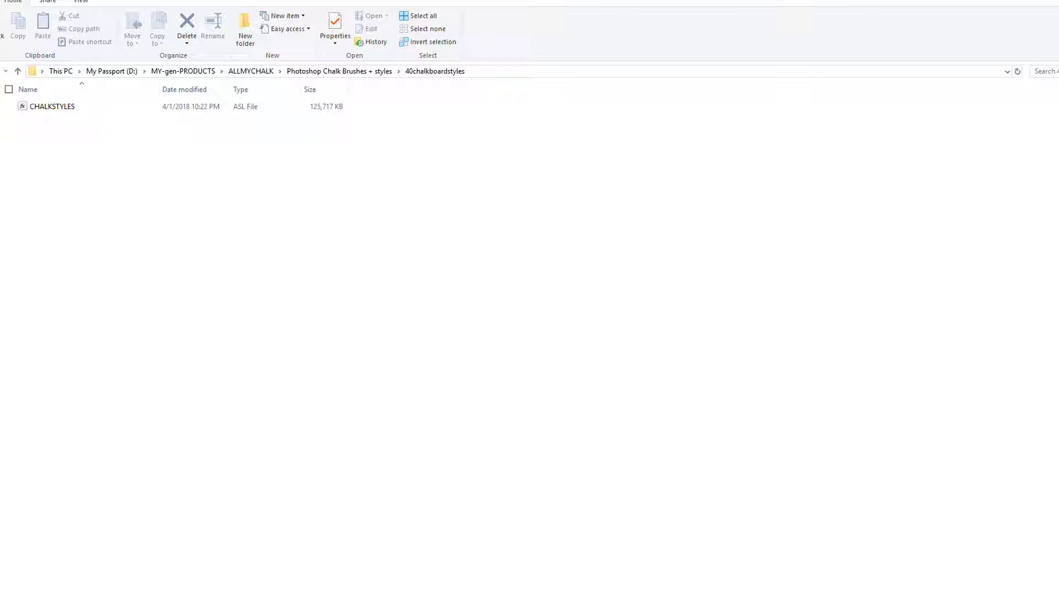
{"action": "key", "text": "alt+Left"}
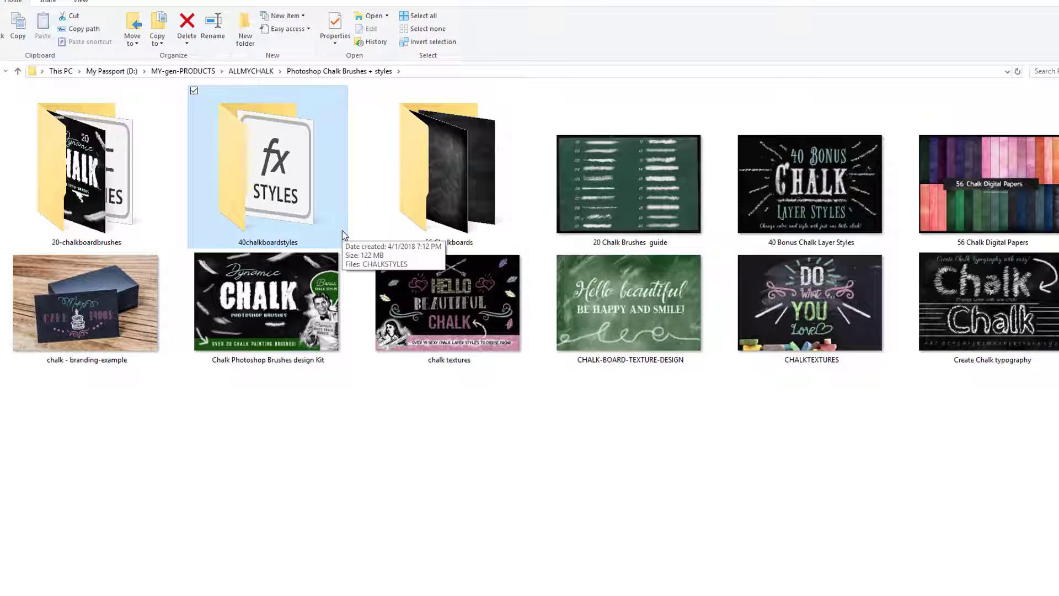
{"action": "left_click", "coordinate": [435, 167]}
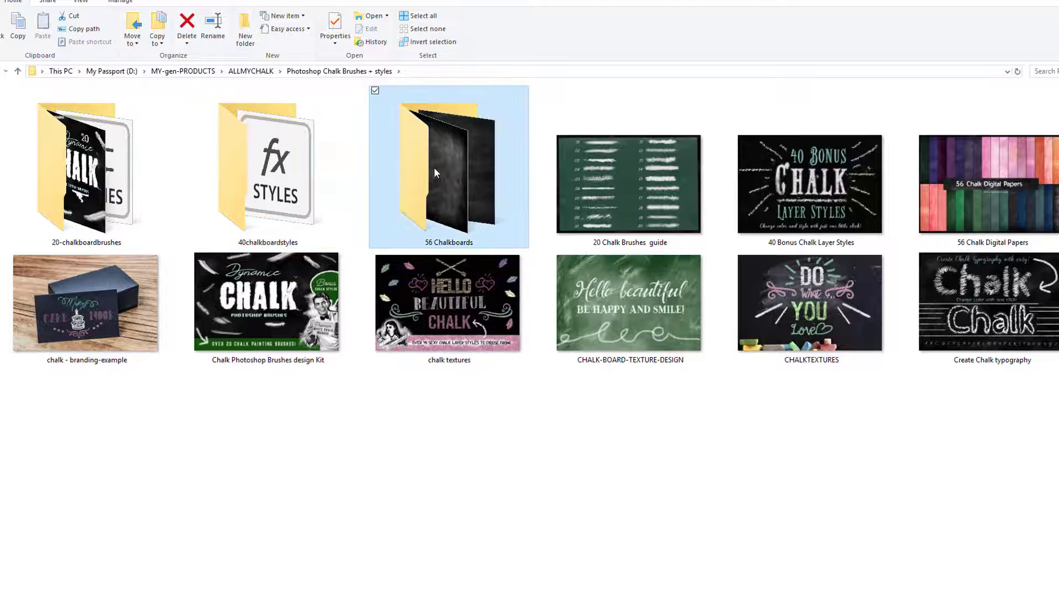
{"action": "double_click", "coordinate": [435, 168]}
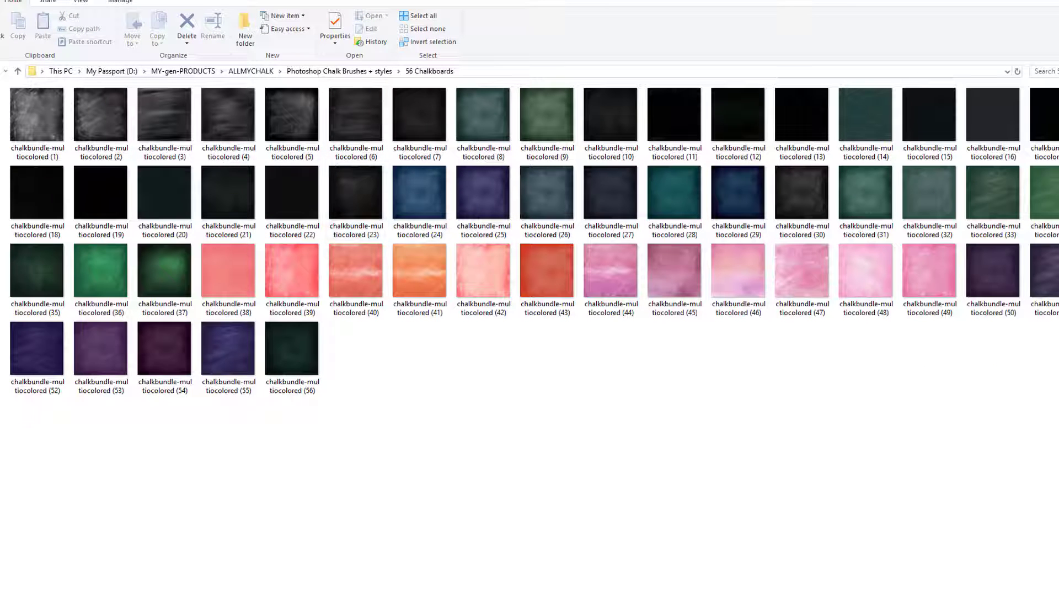
{"action": "key", "text": "BackSpace"}
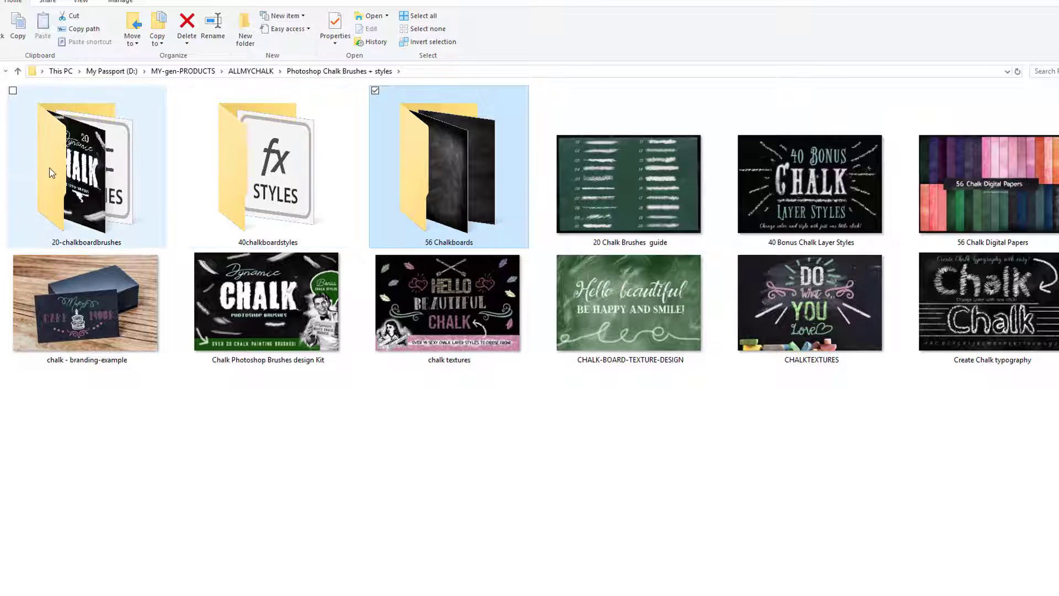
{"action": "double_click", "coordinate": [265, 166]}
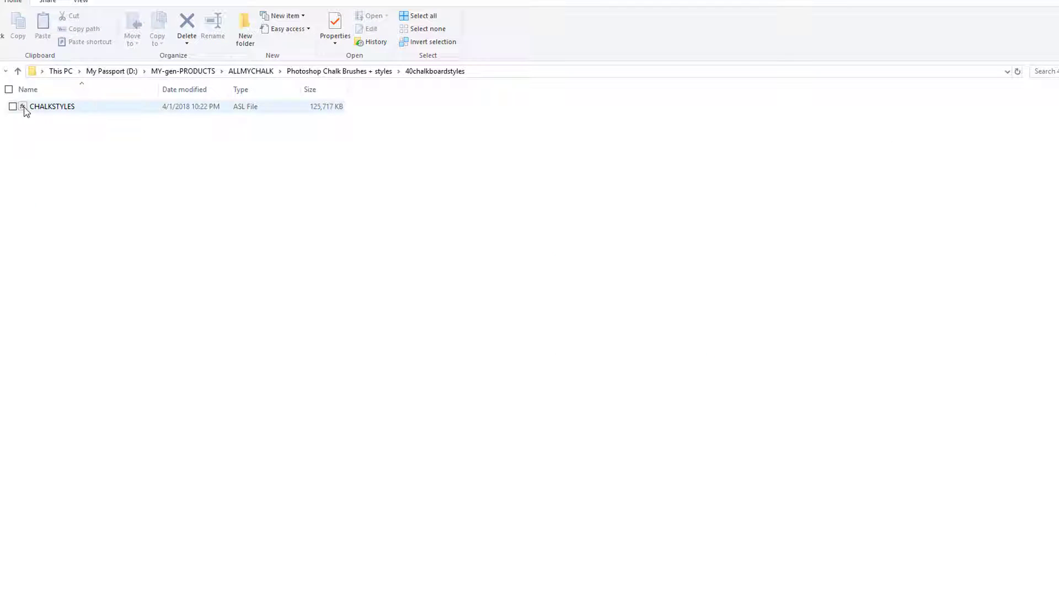
{"action": "key", "text": "alt+Left"}
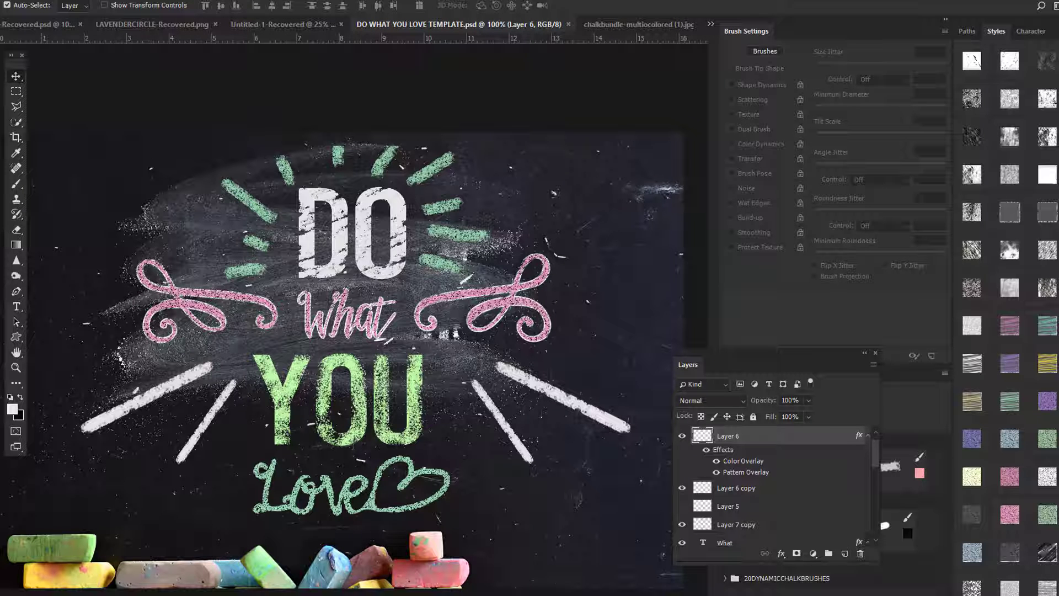
Switch to the chalkbundle-multiocolored (1).jpg document in Photoshop and display the layer style presets.
{"action": "left_click", "coordinate": [620, 24]}
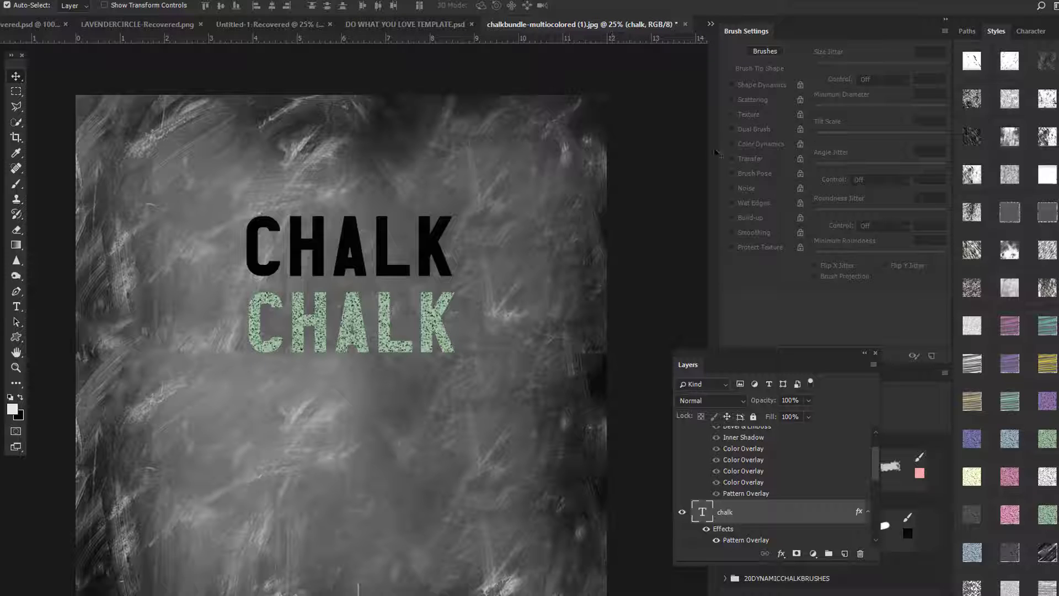
{"action": "left_click", "coordinate": [1023, 29]}
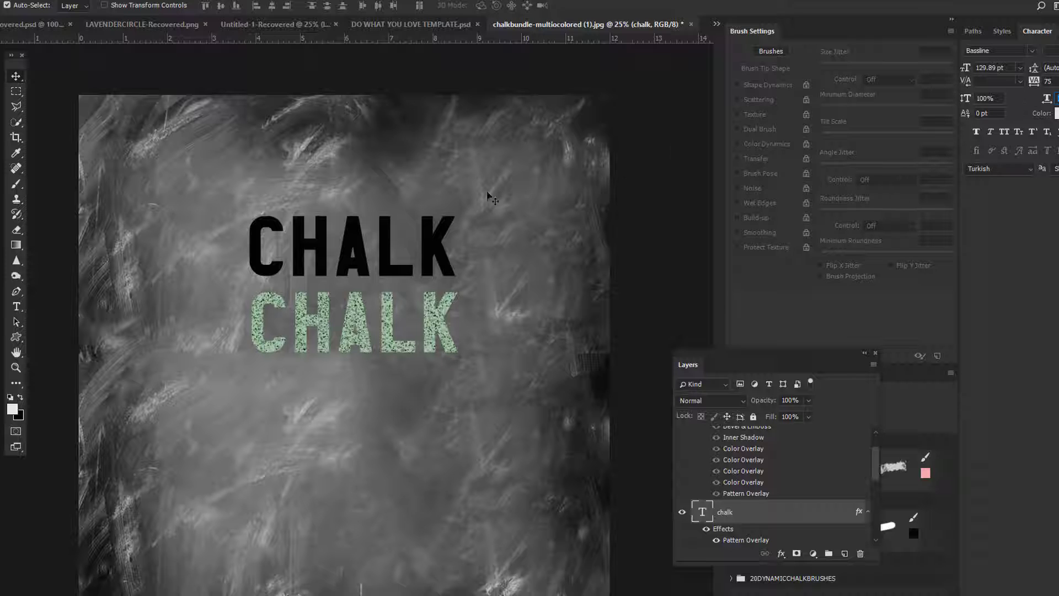
{"action": "left_click", "coordinate": [998, 32]}
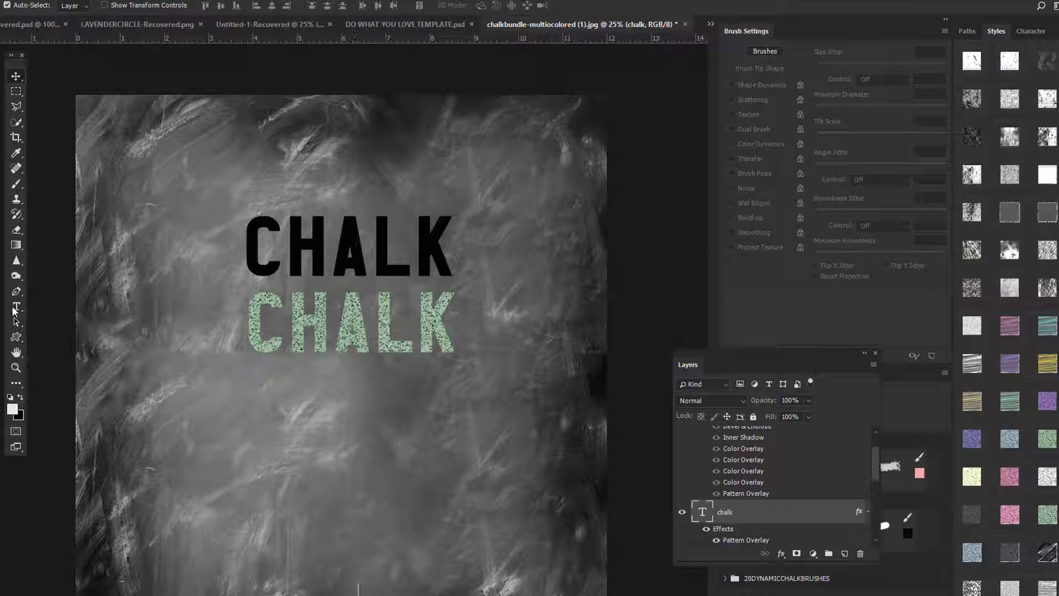
Clear the layer style from the lower green CHALK text.
{"action": "right_click", "coordinate": [370, 317]}
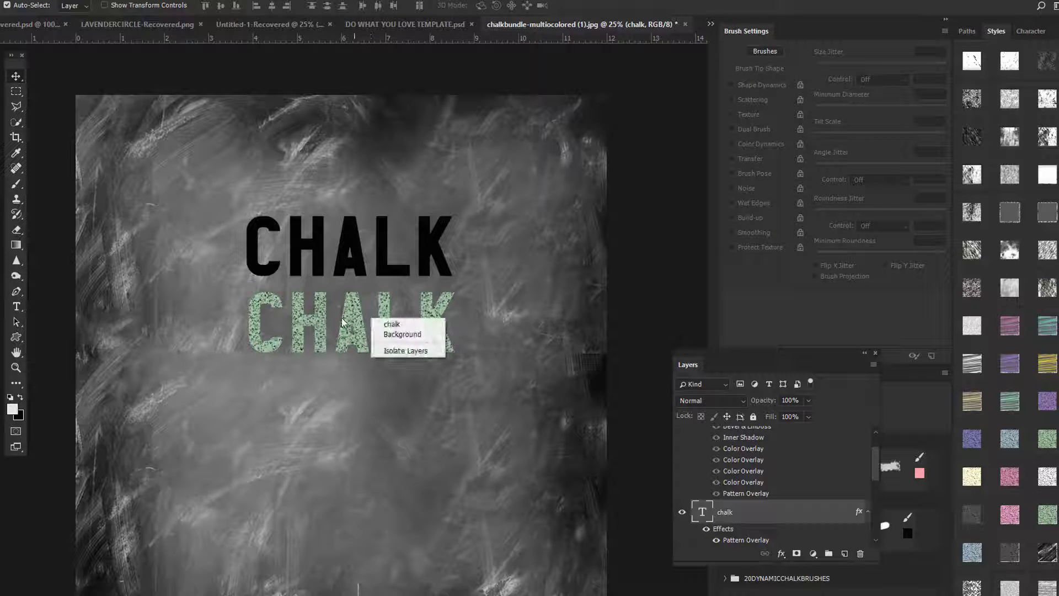
{"action": "right_click", "coordinate": [342, 320]}
{"action": "left_click", "coordinate": [356, 324]}
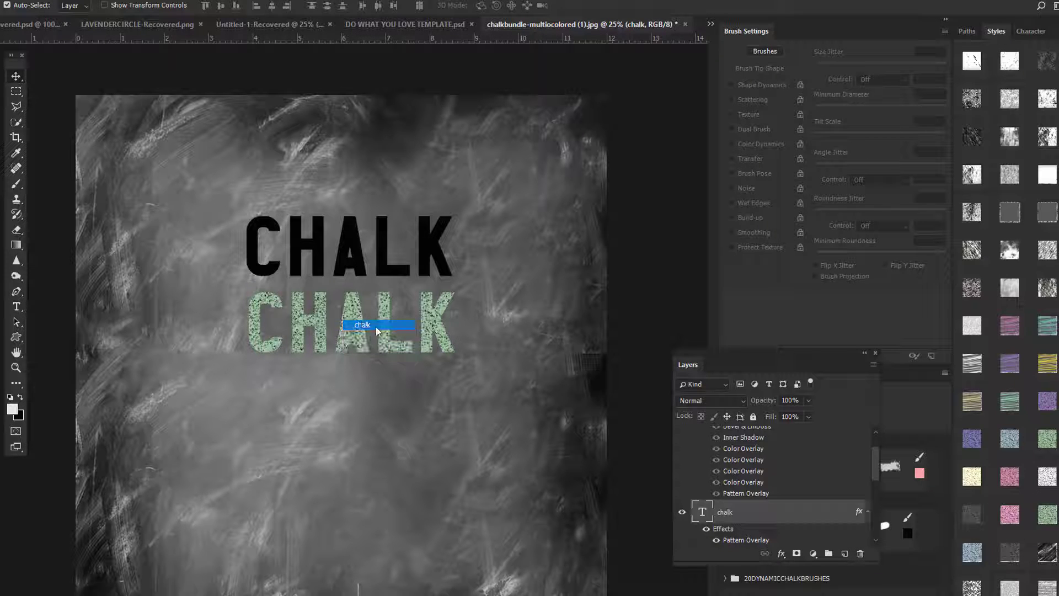
{"action": "right_click", "coordinate": [761, 514]}
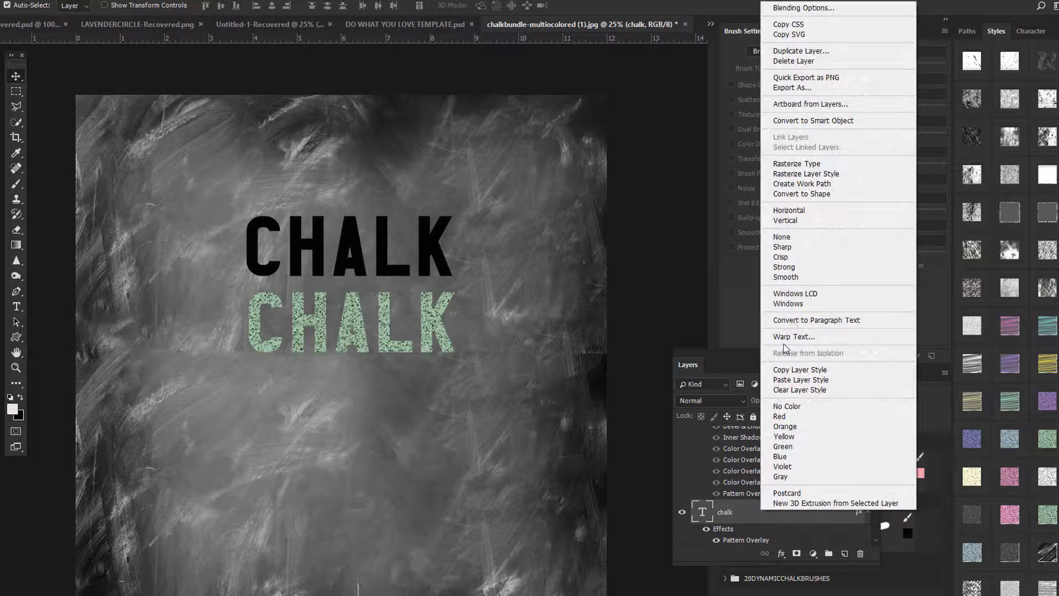
{"action": "left_click", "coordinate": [789, 390]}
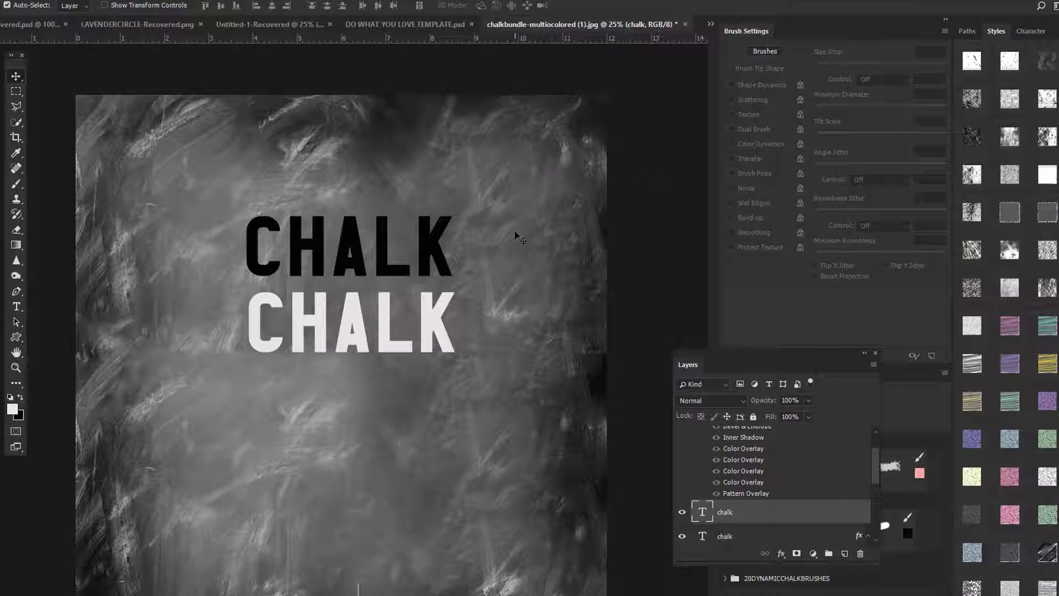
Apply the first chalk style preset to the upper black CHALK text.
{"action": "right_click", "coordinate": [373, 247]}
{"action": "left_click", "coordinate": [390, 256]}
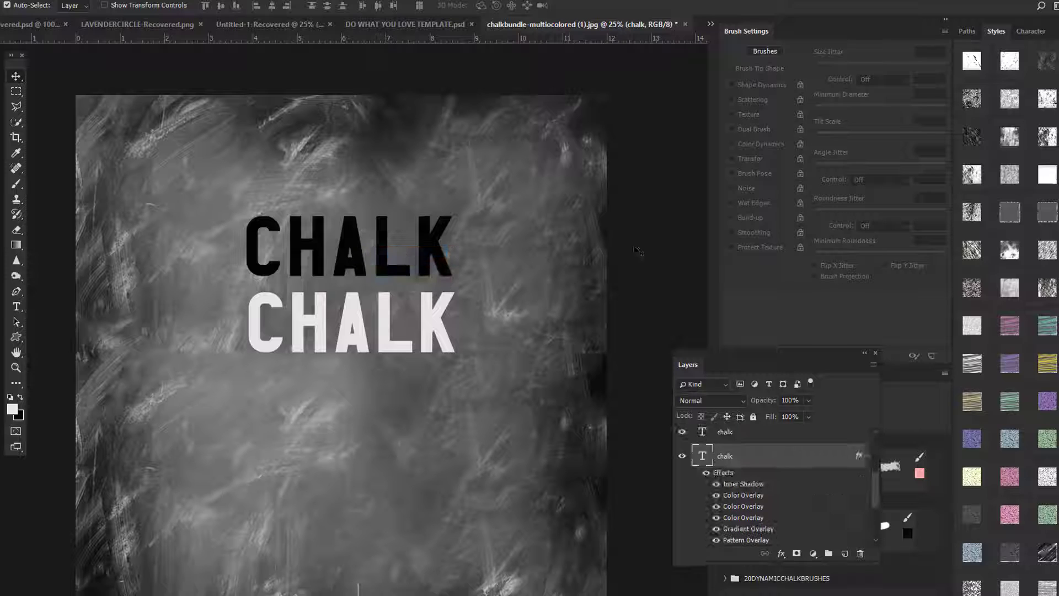
{"action": "left_click", "coordinate": [966, 57]}
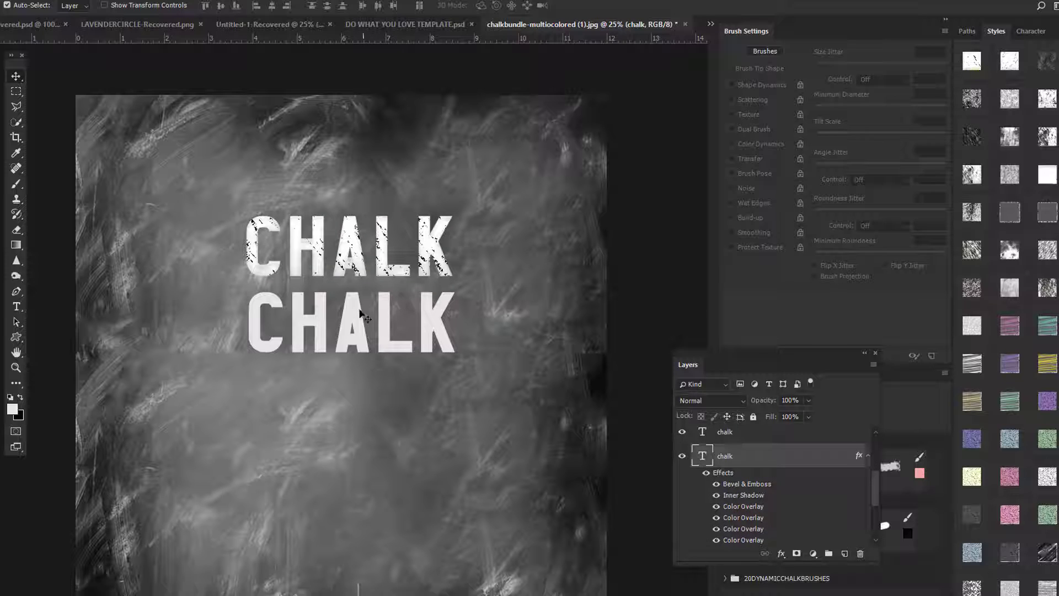
Hide the lower white CHALK text layer and give that layer the third, dark speckled style preset.
{"action": "right_click", "coordinate": [349, 325]}
{"action": "left_click", "coordinate": [364, 331]}
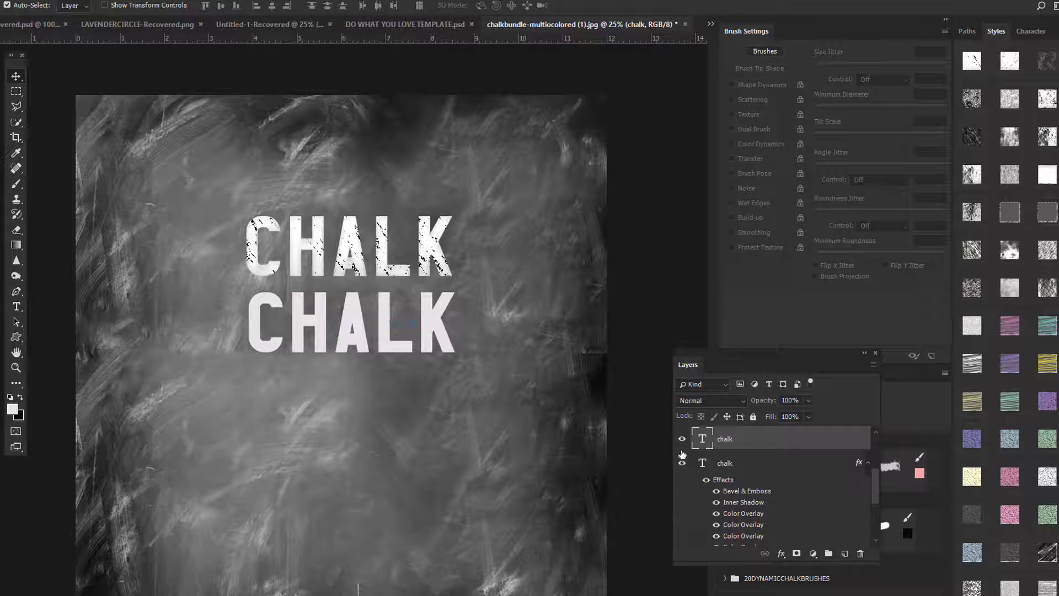
{"action": "left_click", "coordinate": [682, 440]}
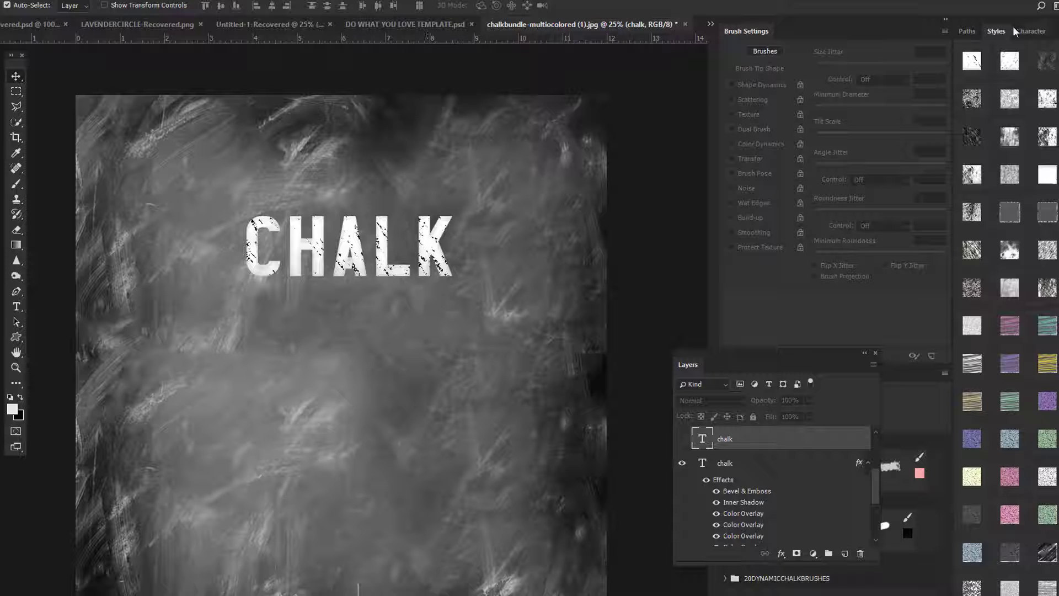
{"action": "left_click", "coordinate": [1002, 65]}
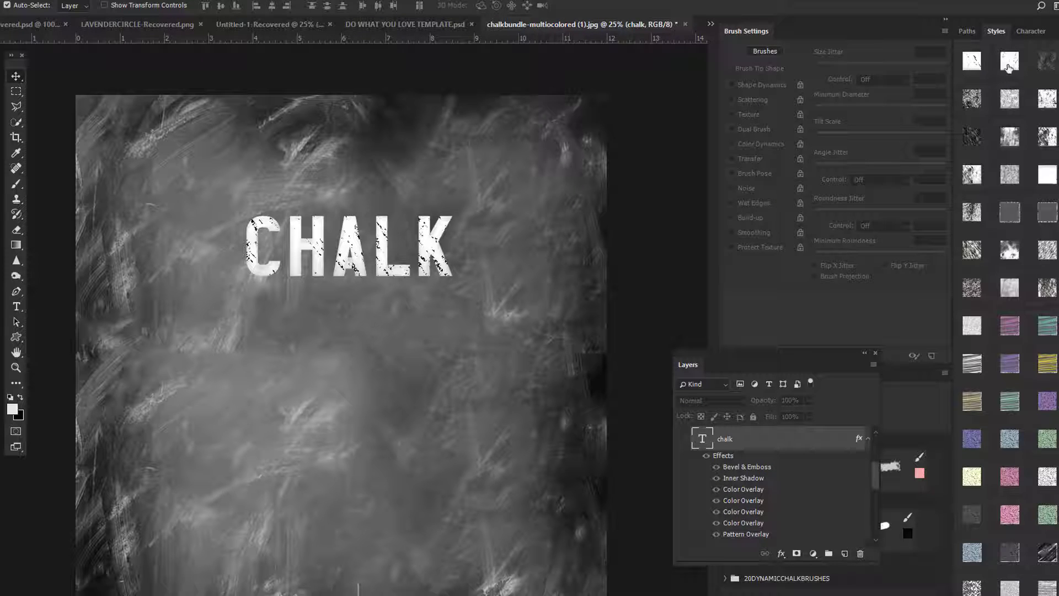
{"action": "left_click", "coordinate": [1048, 61]}
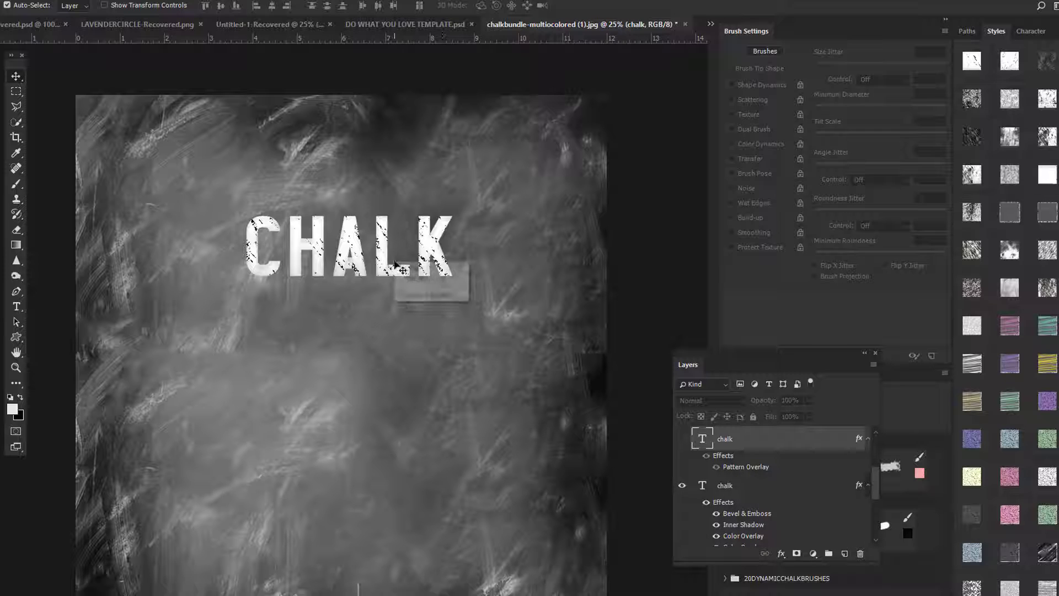
Try the speckled and grungy chalk styles from the first three preset rows on the upper CHALK text.
{"action": "left_click", "coordinate": [408, 271]}
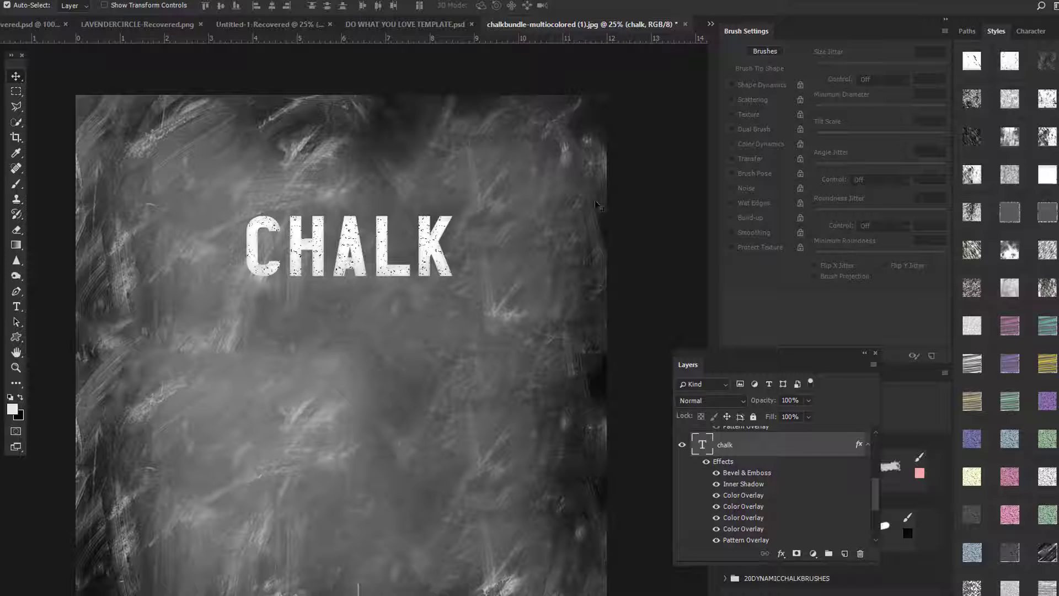
{"action": "left_click", "coordinate": [1043, 62]}
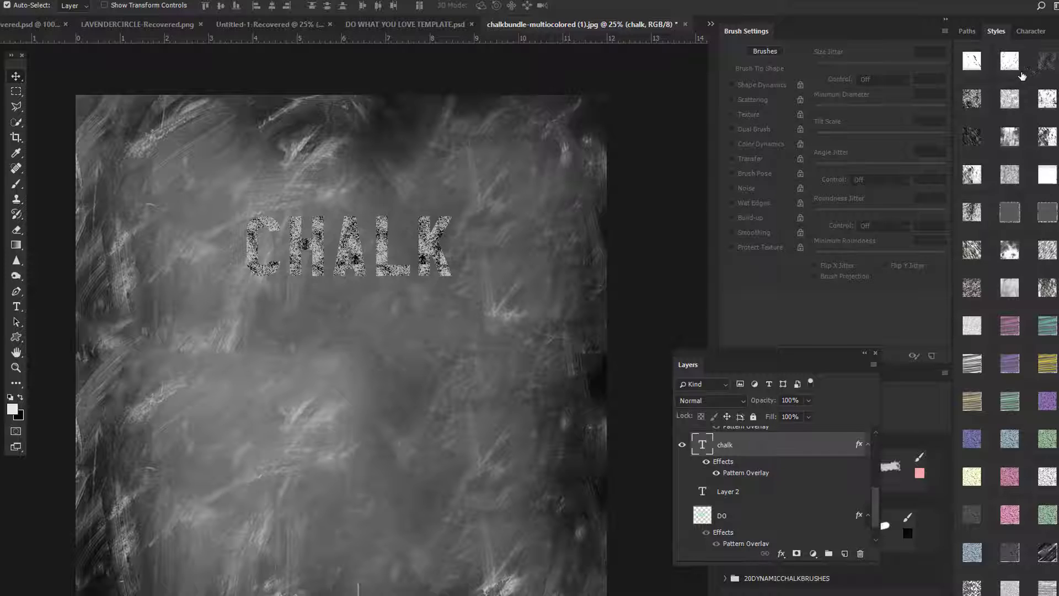
{"action": "left_click", "coordinate": [975, 104]}
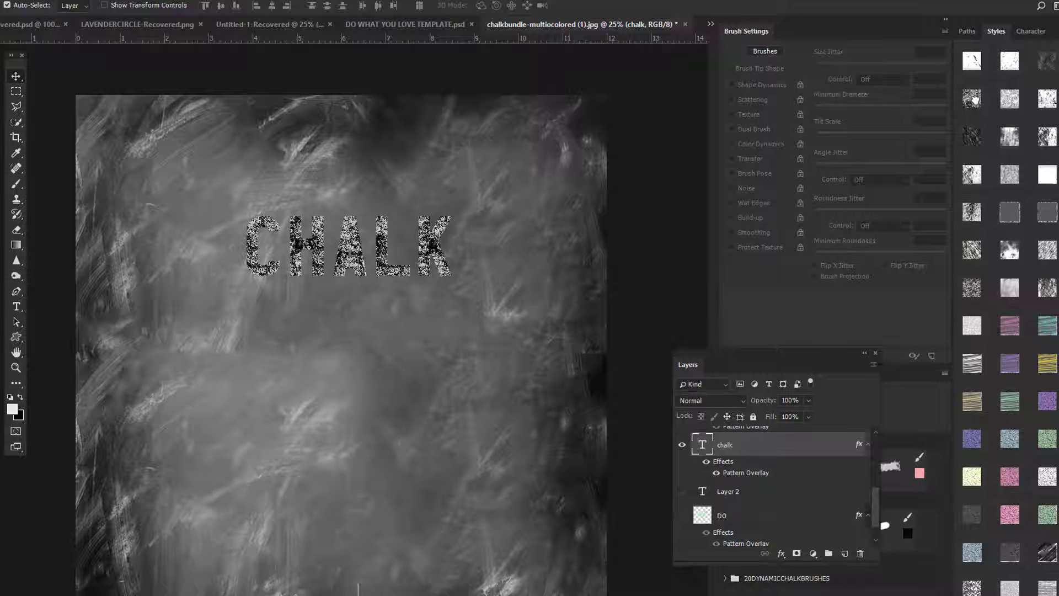
{"action": "left_click", "coordinate": [1005, 101]}
{"action": "left_click", "coordinate": [1046, 102]}
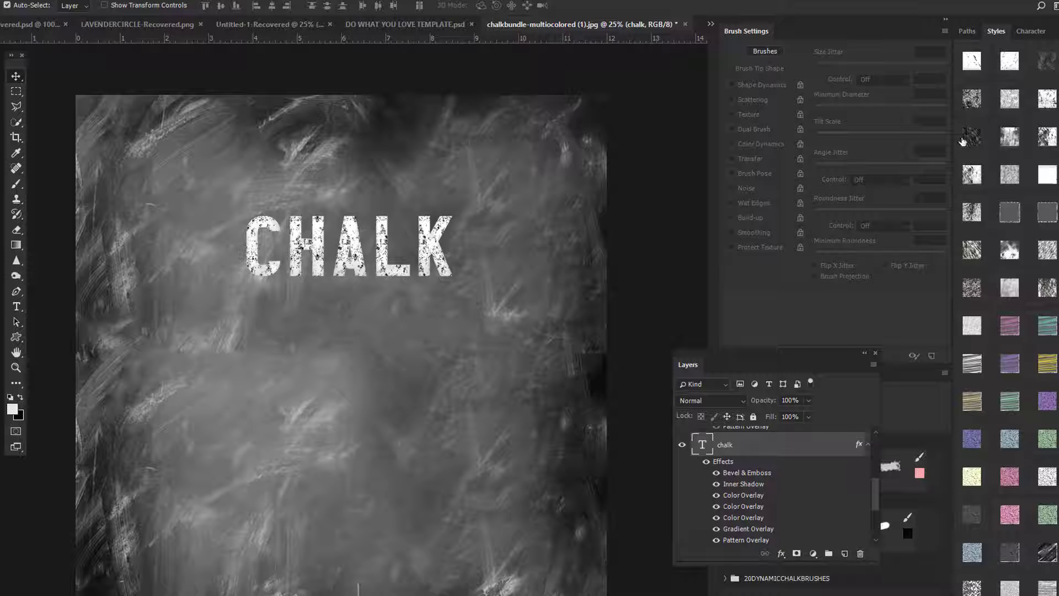
{"action": "left_click", "coordinate": [1018, 144]}
{"action": "left_click", "coordinate": [1029, 139]}
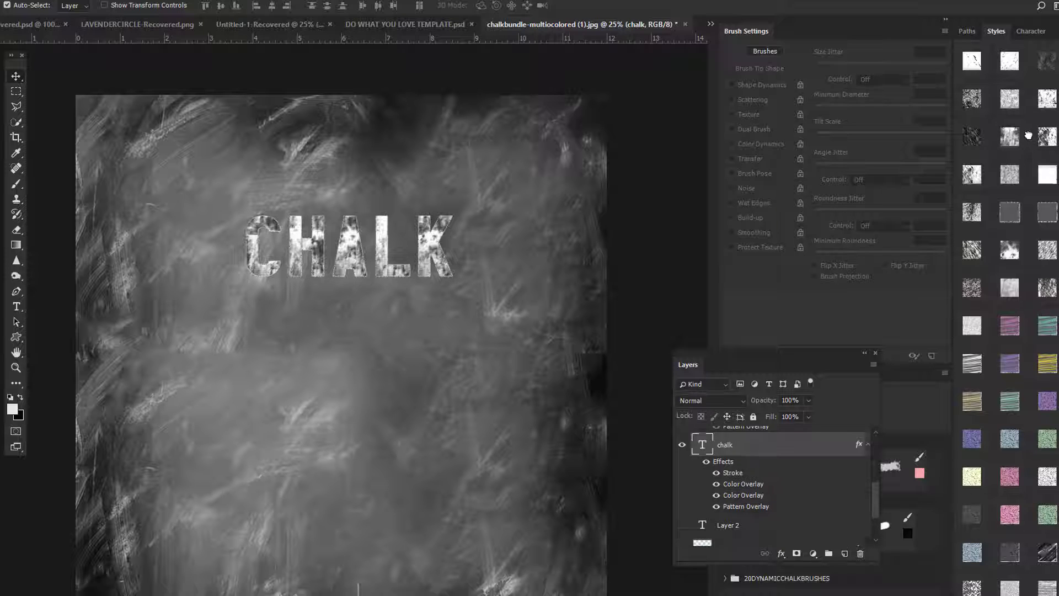
Try the smudged, scribbled and fine-grained white chalk style presets on the upper CHALK text.
{"action": "left_click", "coordinate": [973, 212]}
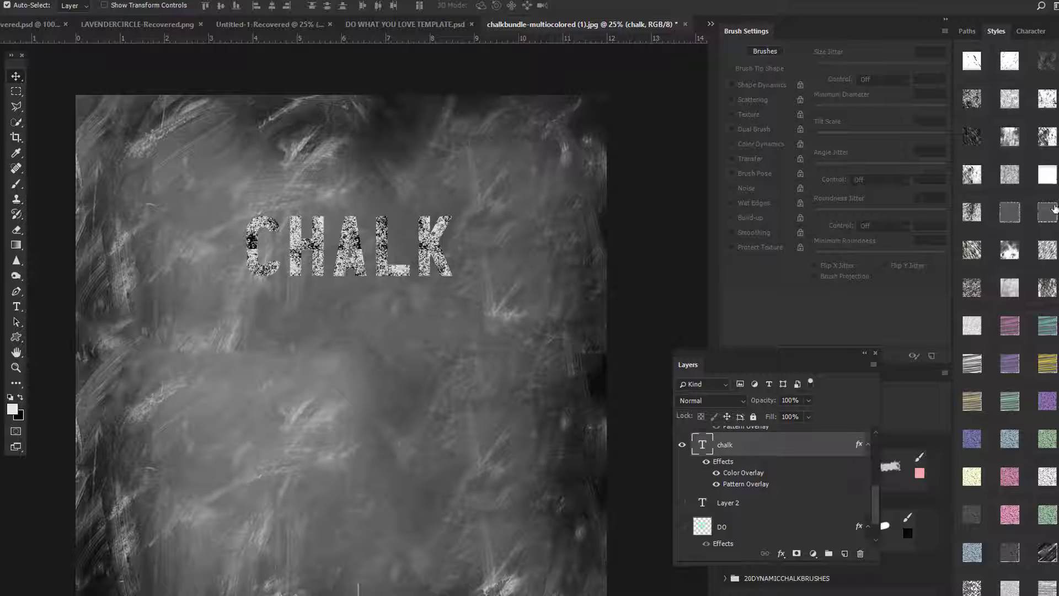
{"action": "left_click", "coordinate": [965, 253]}
{"action": "left_click", "coordinate": [1010, 251]}
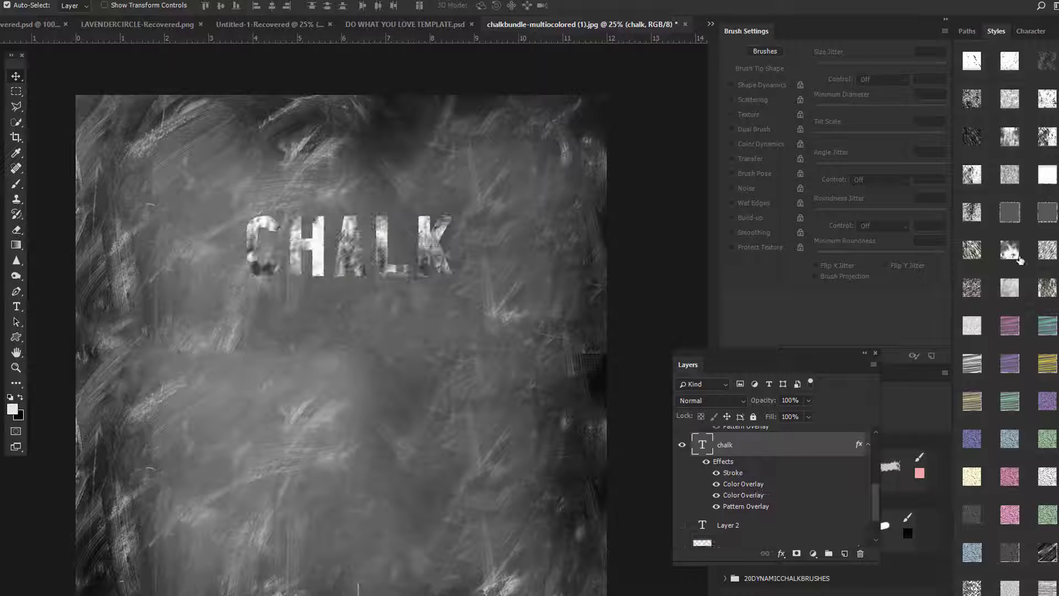
{"action": "left_click", "coordinate": [1045, 256]}
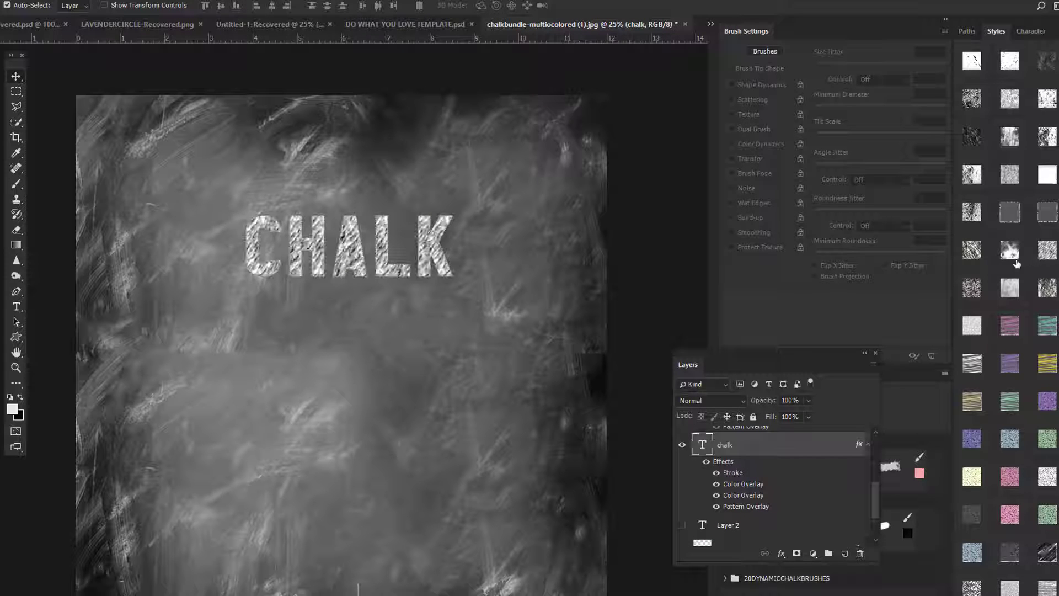
{"action": "left_click", "coordinate": [972, 323]}
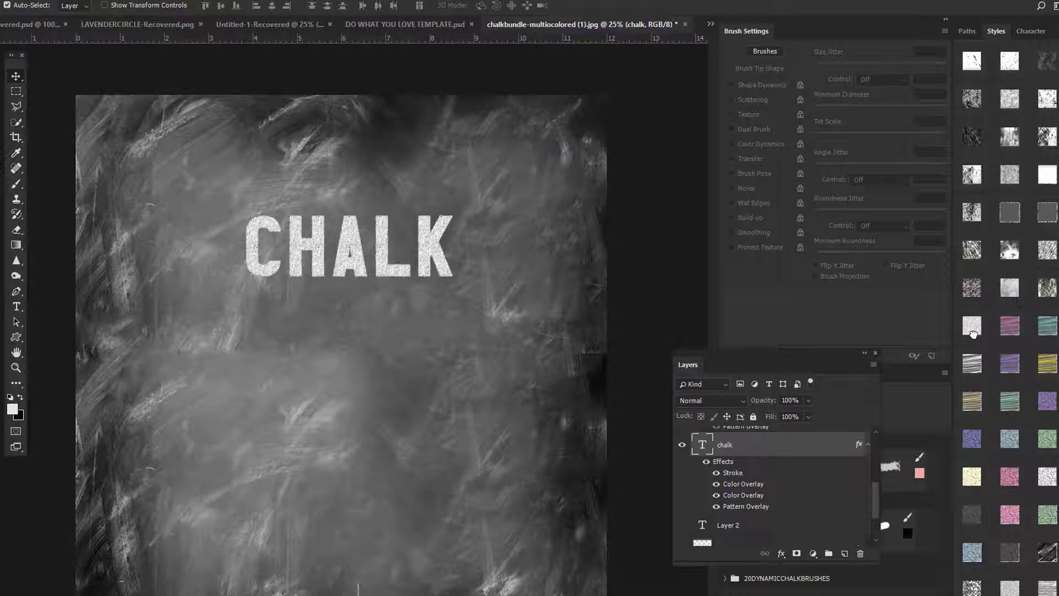
{"action": "left_click", "coordinate": [1045, 290]}
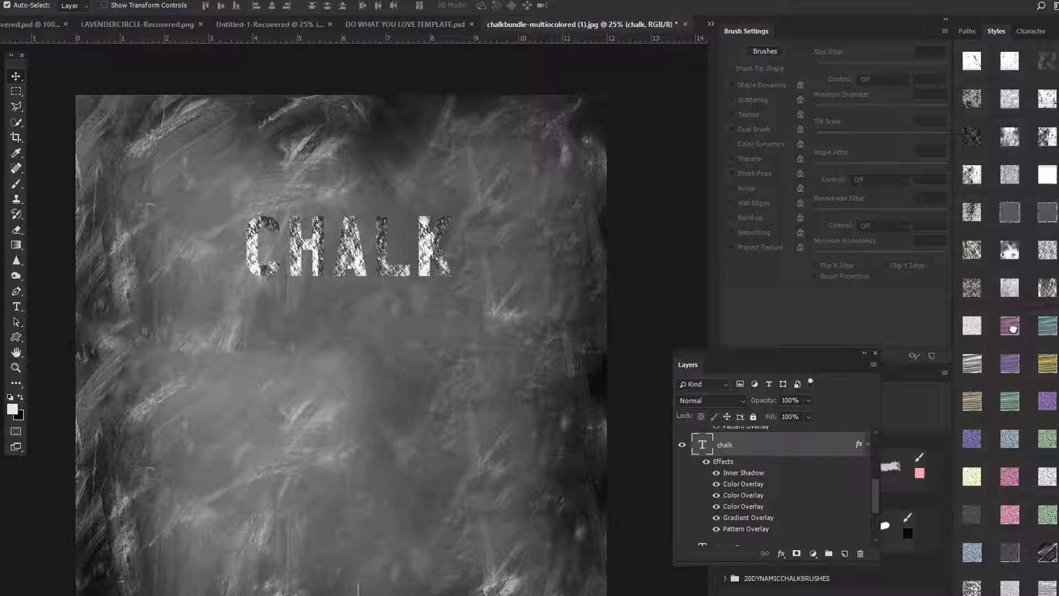
Try the pink and teal striped styles, settle on the white striped style for the upper CHALK text, and move the Layers panel higher.
{"action": "left_click", "coordinate": [1012, 329]}
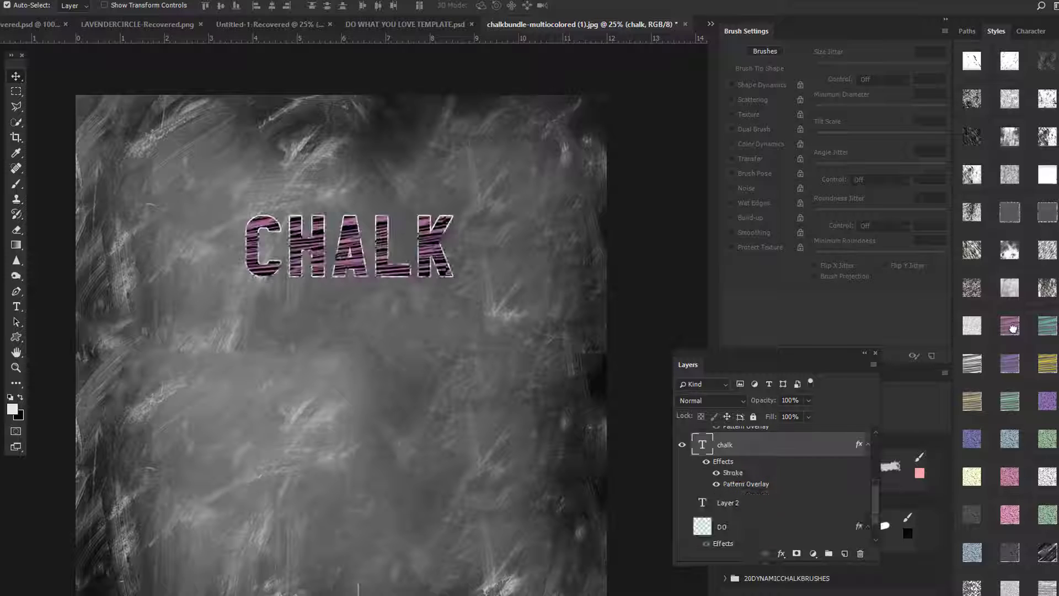
{"action": "left_click", "coordinate": [971, 329]}
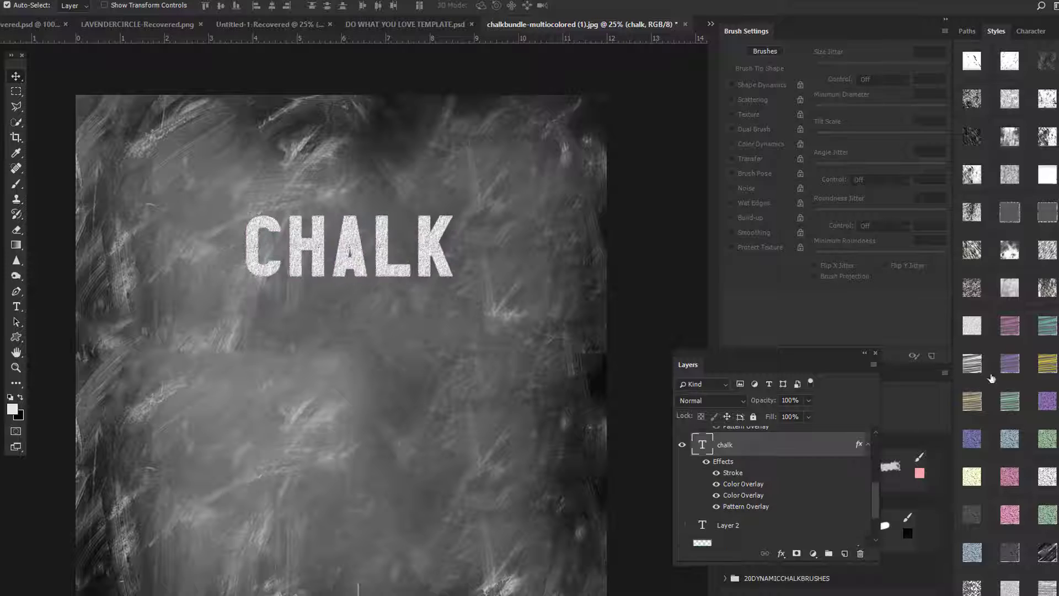
{"action": "left_click", "coordinate": [1047, 326]}
{"action": "left_click", "coordinate": [974, 368]}
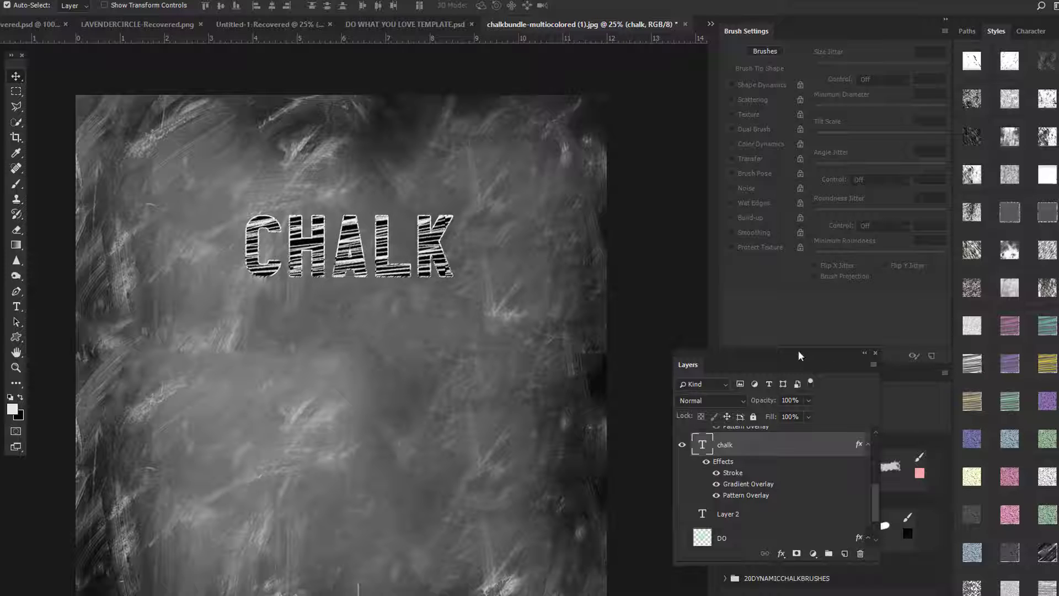
{"action": "mouse_move", "coordinate": [799, 350]}
{"action": "left_mouse_down"}
{"action": "mouse_move", "coordinate": [826, 260]}
{"action": "mouse_move", "coordinate": [837, 258]}
{"action": "left_mouse_up"}
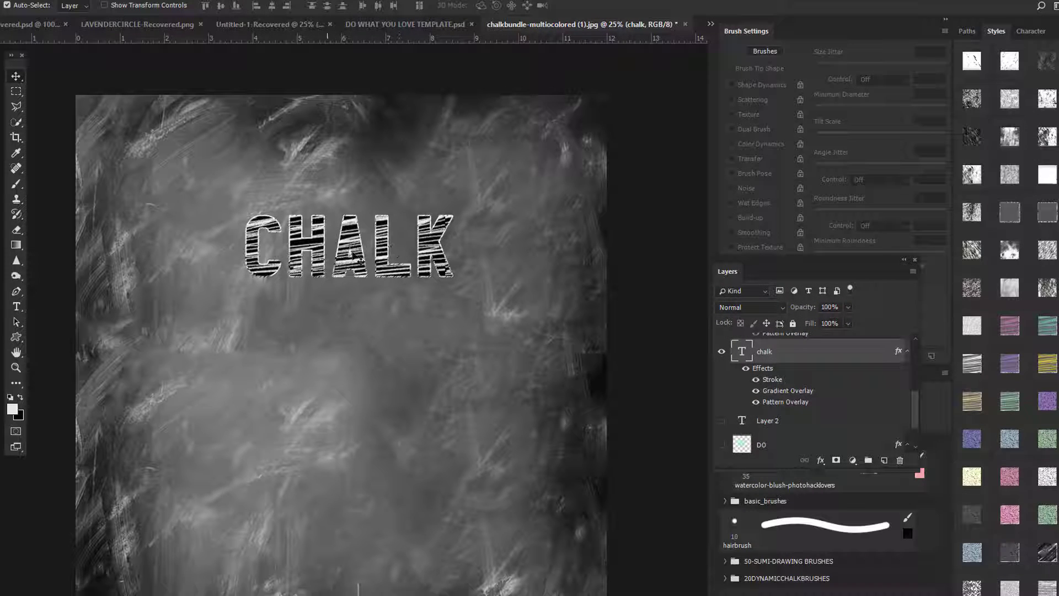
Open the Pattern Overlay settings of the upper CHALK text and snap its white striped pattern to the origin.
{"action": "left_click", "coordinate": [820, 461]}
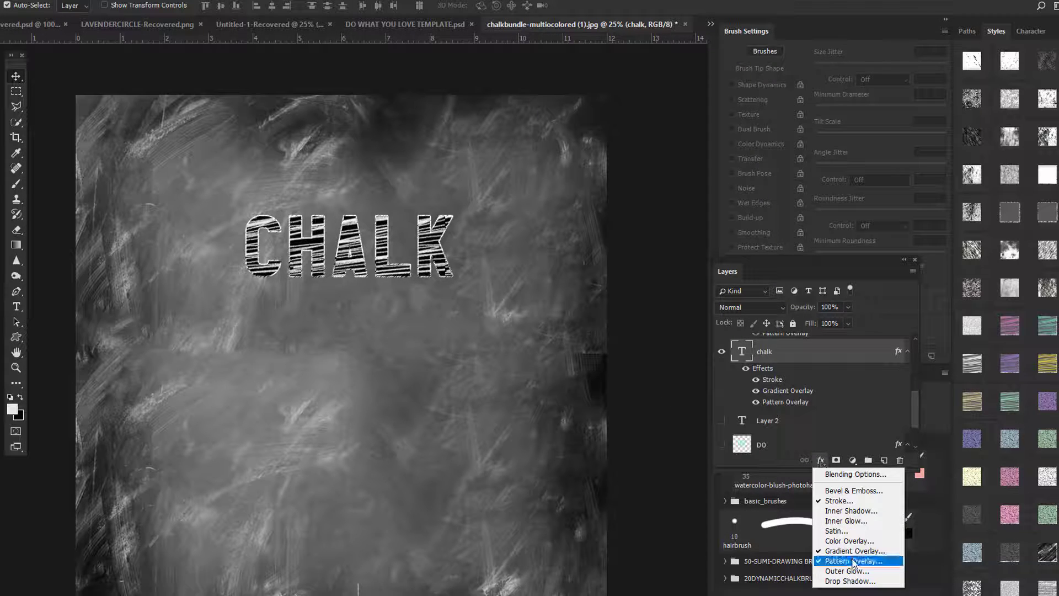
{"action": "left_click", "coordinate": [854, 560]}
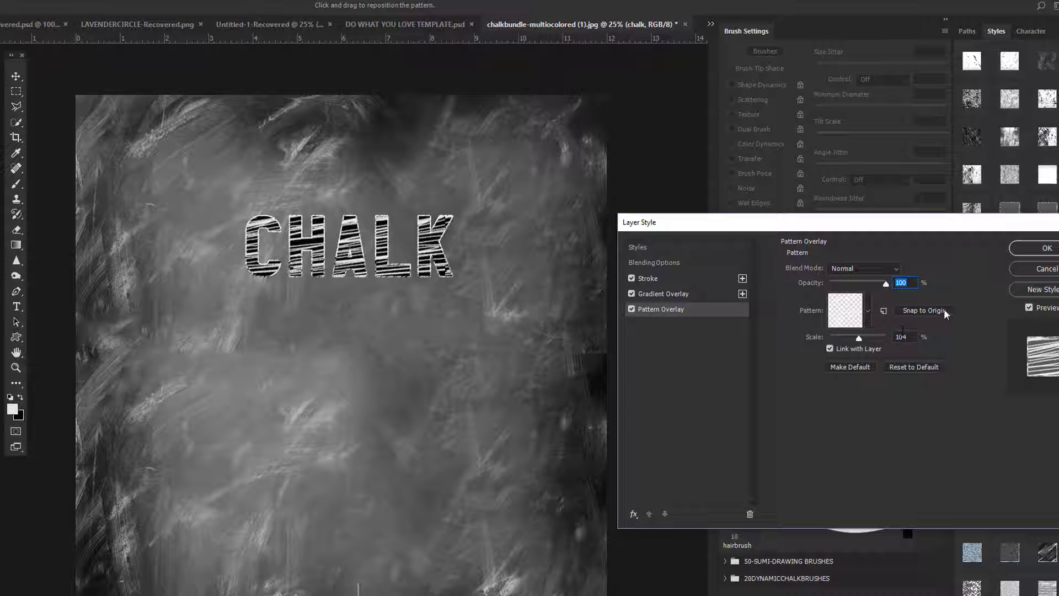
{"action": "left_click", "coordinate": [924, 311]}
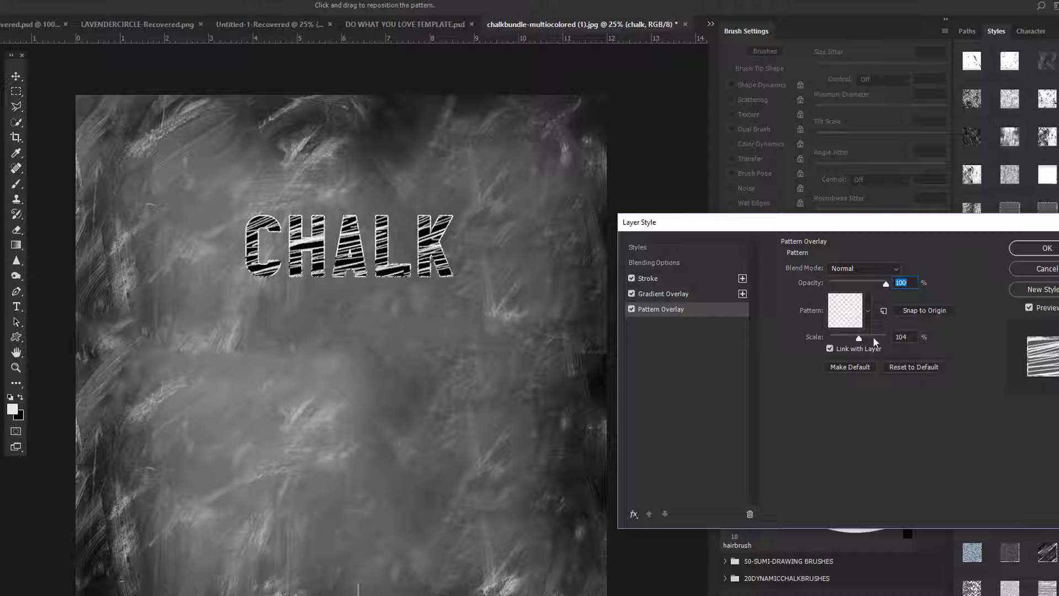
Try pattern scales of 25% and 50%, set the scale to 100%, and reposition the stripes within the CHALK text.
{"action": "left_click", "coordinate": [903, 336]}
{"action": "type", "text": "25"}
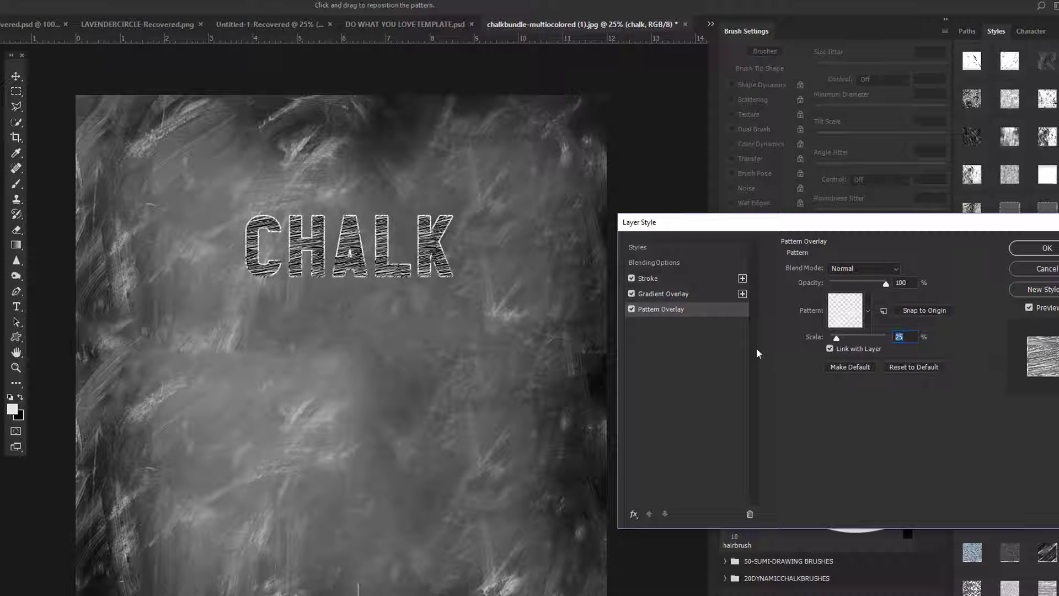
{"action": "type", "text": "50"}
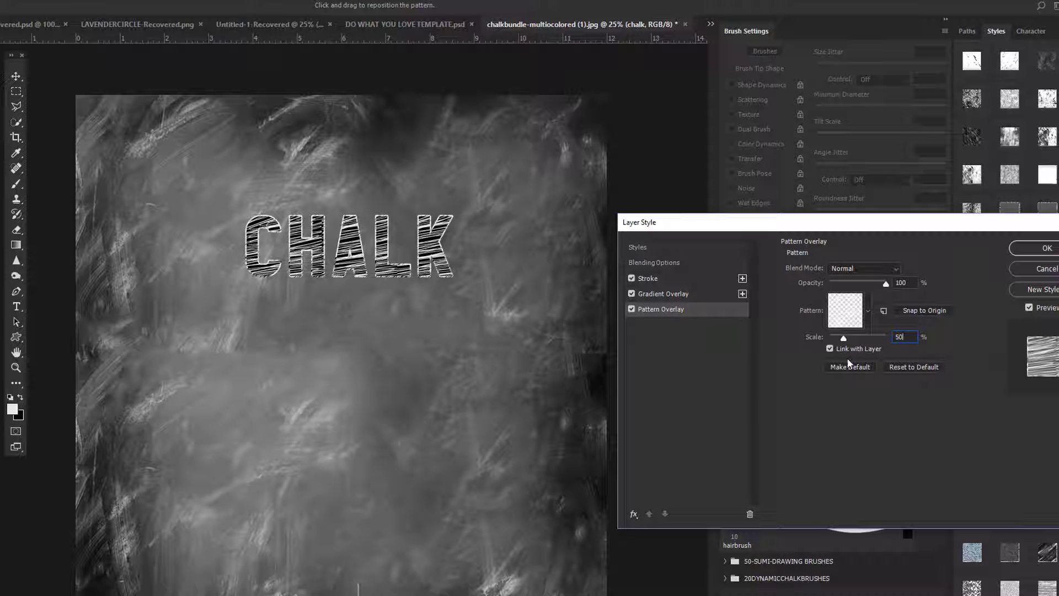
{"action": "key", "text": "Return"}
{"action": "type", "text": "100"}
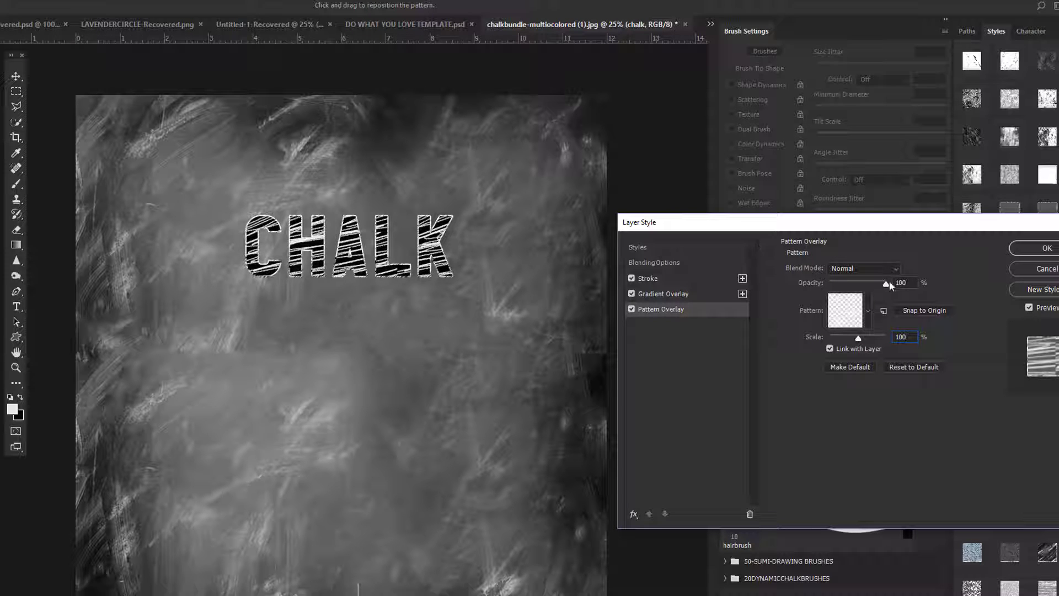
{"action": "key", "text": "Return"}
{"action": "left_click_drag", "start_coordinate": [423, 261], "coordinate": [503, 254]}
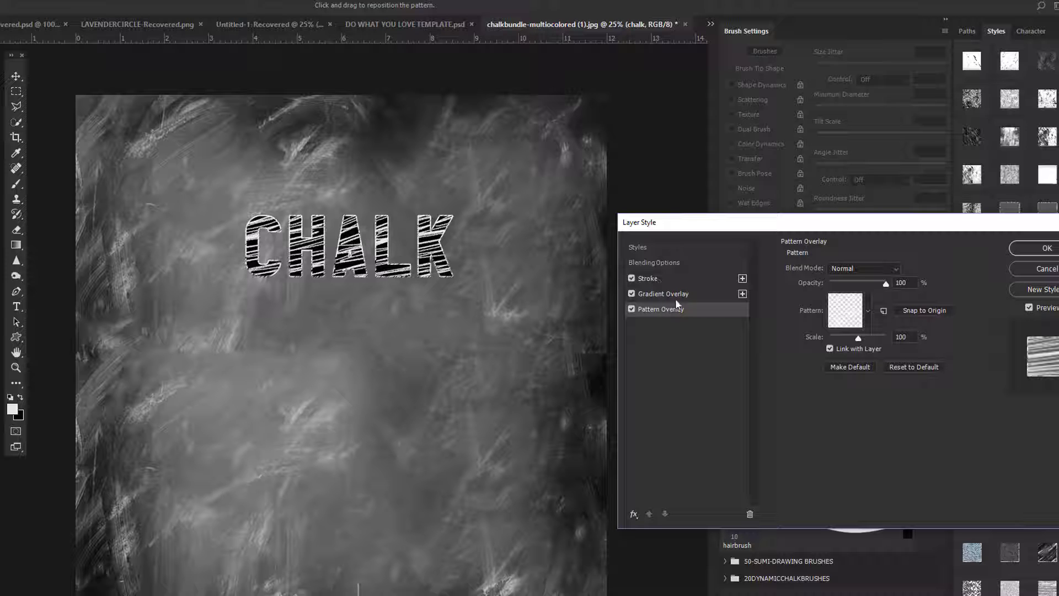
{"action": "left_click", "coordinate": [1036, 248]}
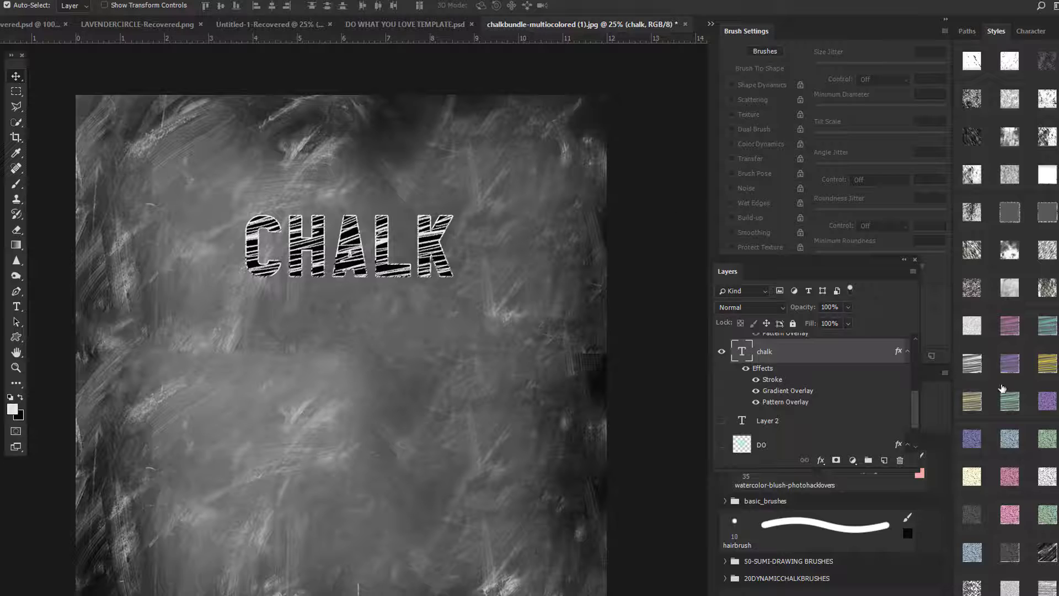
Try the purple and teal striped styles and the purple, blue, green, cream and pink grainy styles on the upper CHALK text.
{"action": "left_click", "coordinate": [1011, 363]}
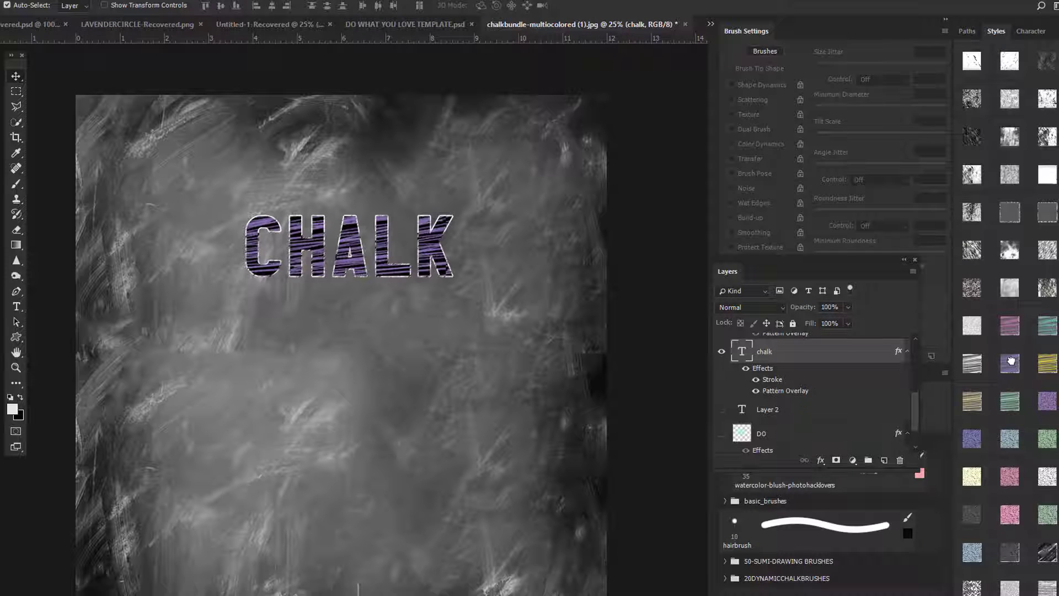
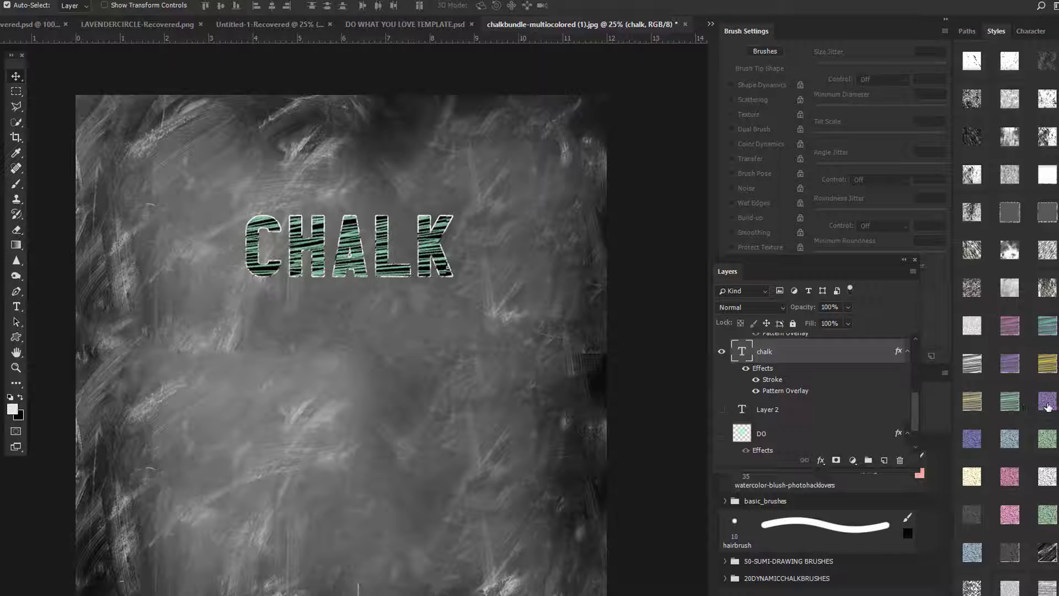
{"action": "left_click", "coordinate": [1046, 402]}
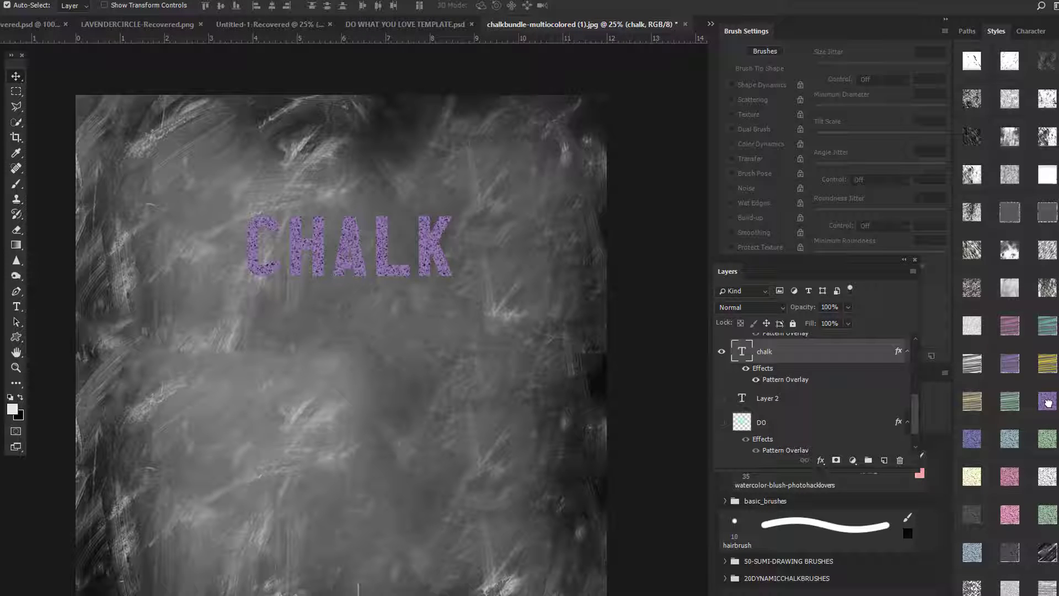
{"action": "left_click", "coordinate": [966, 441]}
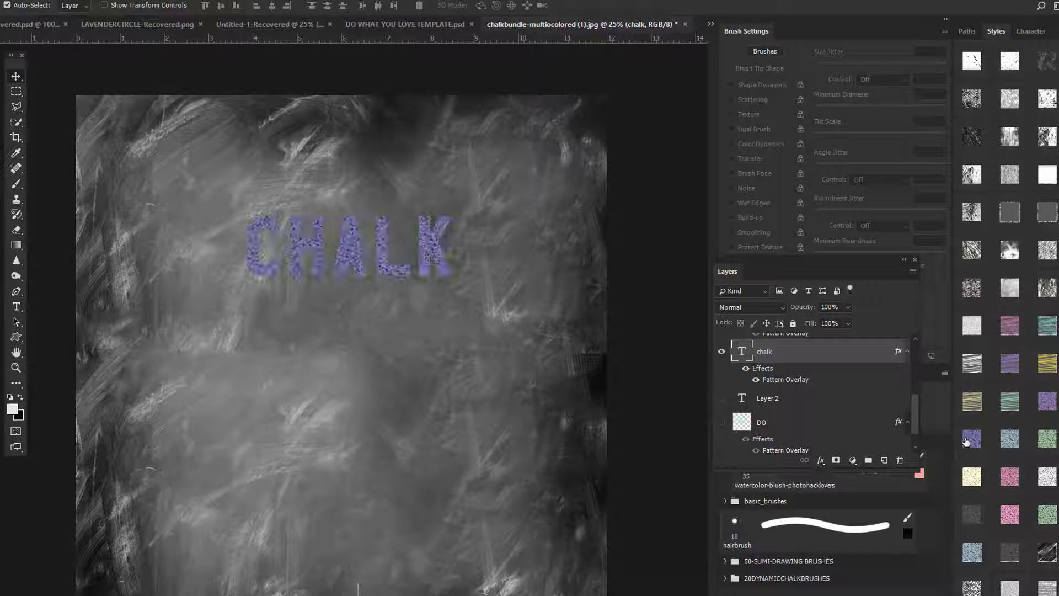
{"action": "left_click", "coordinate": [1014, 441]}
{"action": "left_click", "coordinate": [971, 477]}
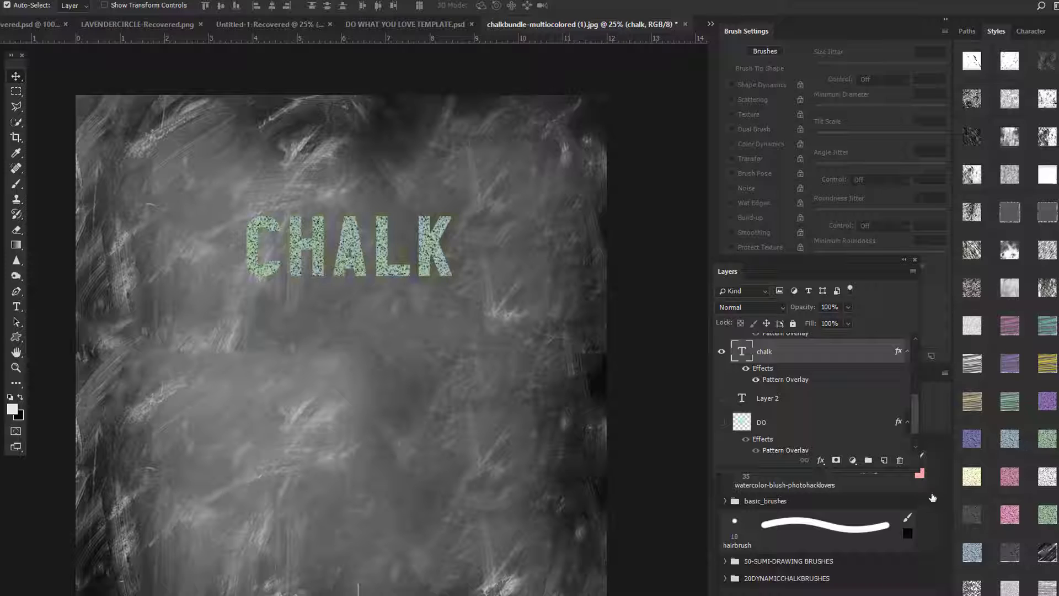
{"action": "left_click", "coordinate": [973, 477]}
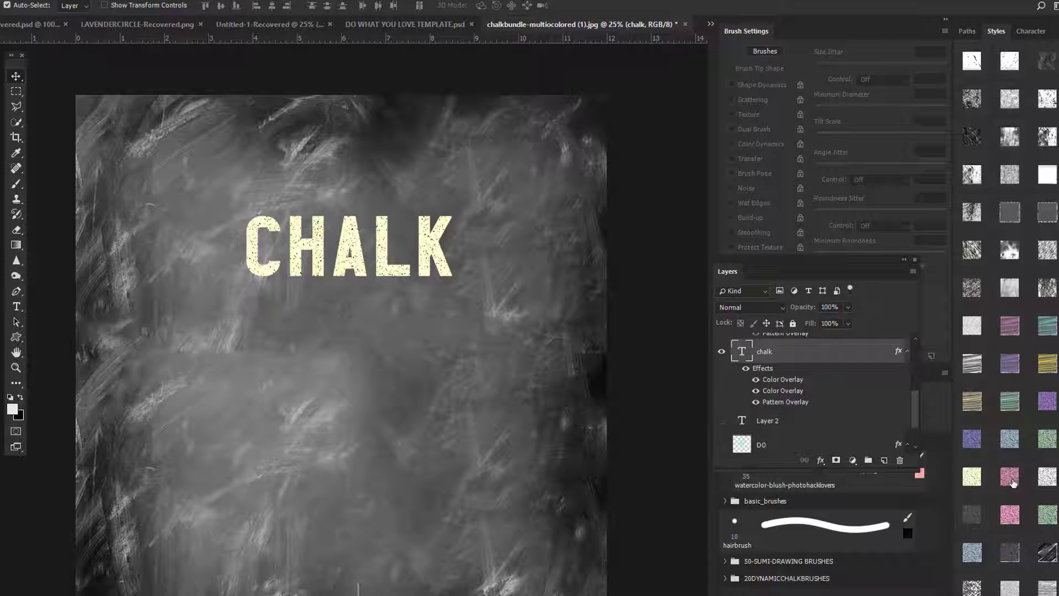
{"action": "left_click", "coordinate": [1011, 478]}
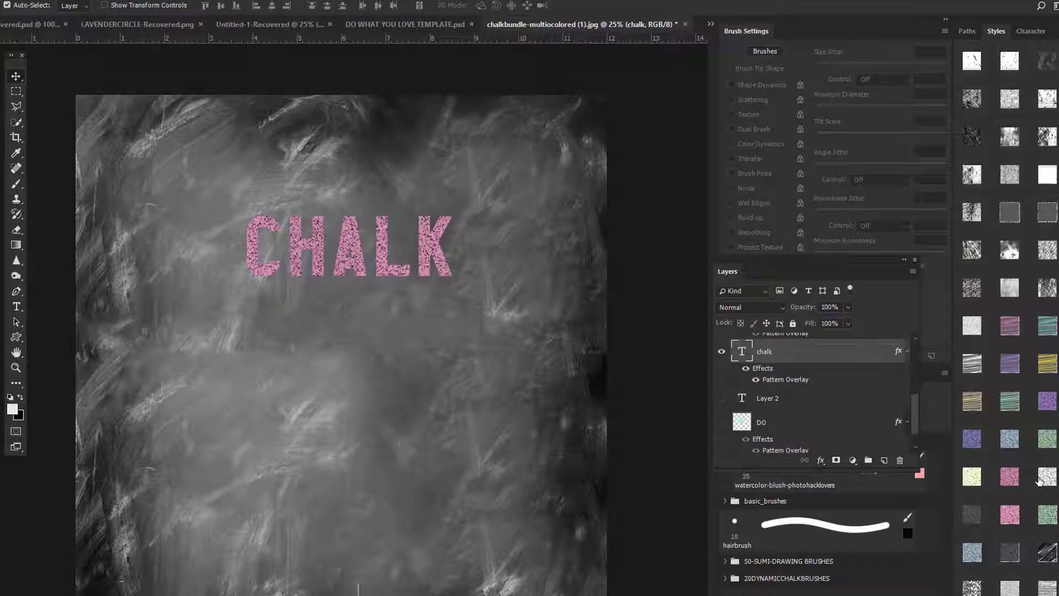
Try the solid dark, pink and green presets and the outlined blue, dark and scratched presets on the upper CHALK text.
{"action": "left_click", "coordinate": [976, 506]}
{"action": "left_click", "coordinate": [971, 519]}
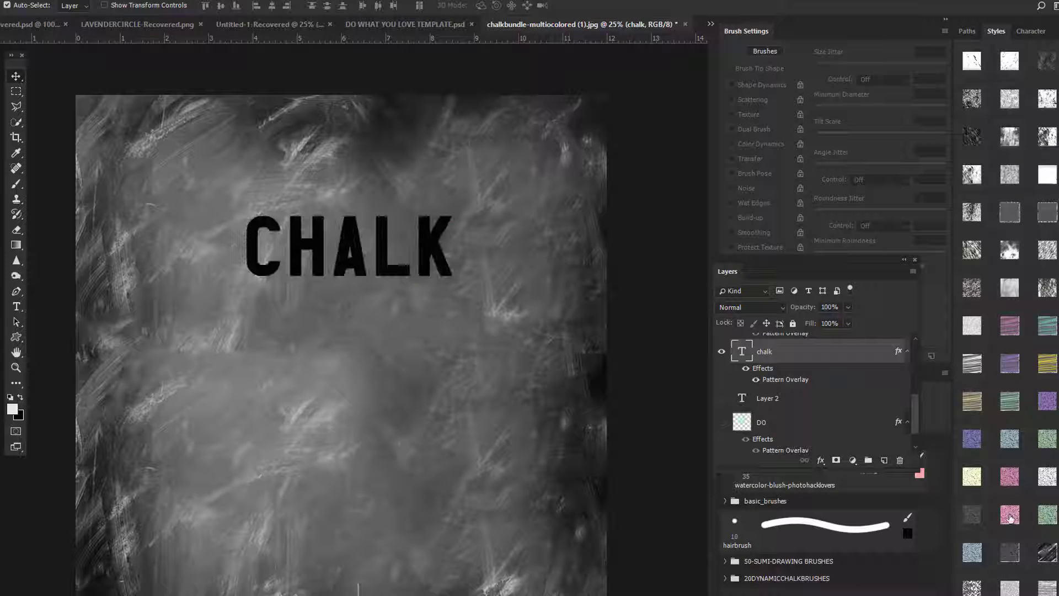
{"action": "left_click", "coordinate": [1011, 517]}
{"action": "left_click", "coordinate": [1047, 516]}
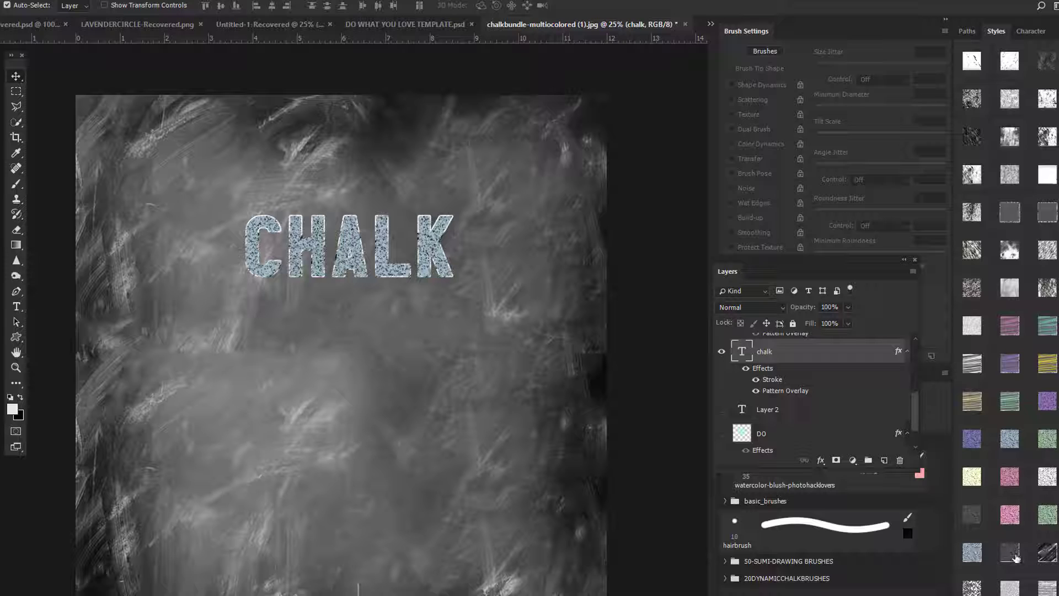
{"action": "left_click", "coordinate": [1046, 557]}
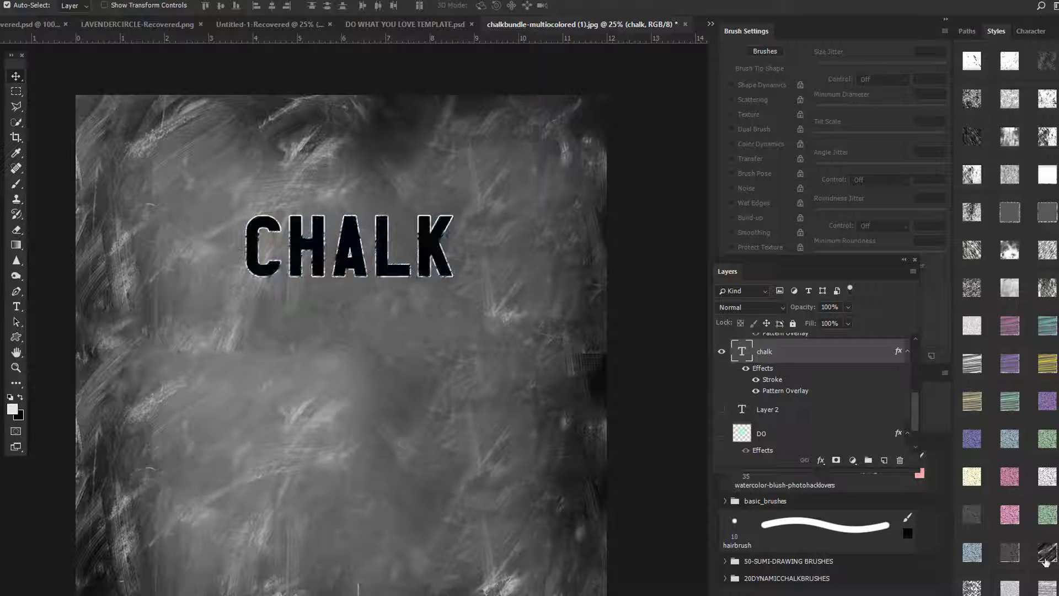
{"action": "left_click", "coordinate": [1044, 558]}
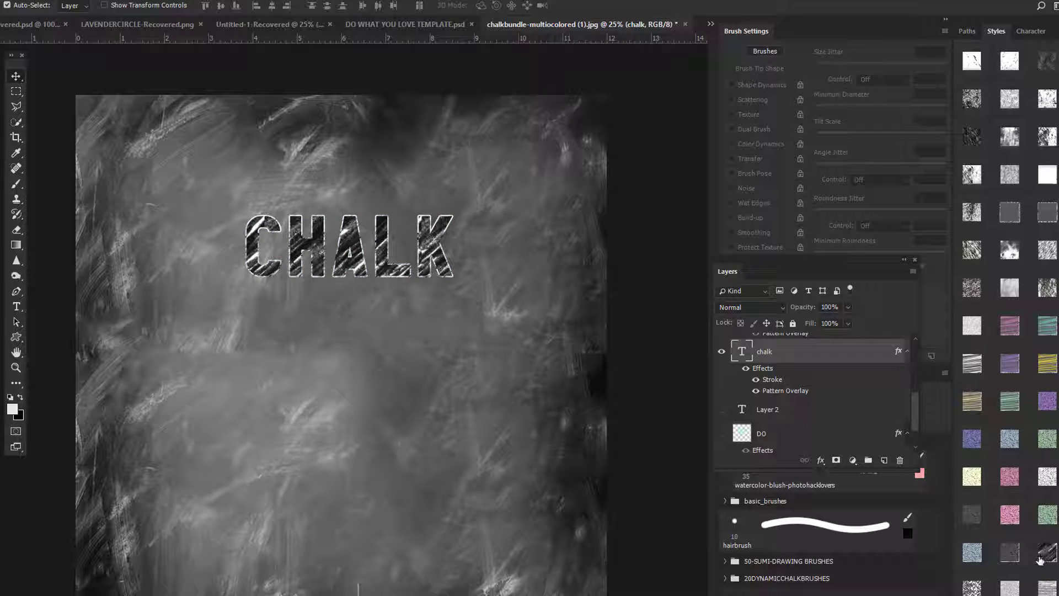
Try the coarse black-and-white speckled styles with and without an outline, settling on the one without an outline.
{"action": "left_click", "coordinate": [971, 587]}
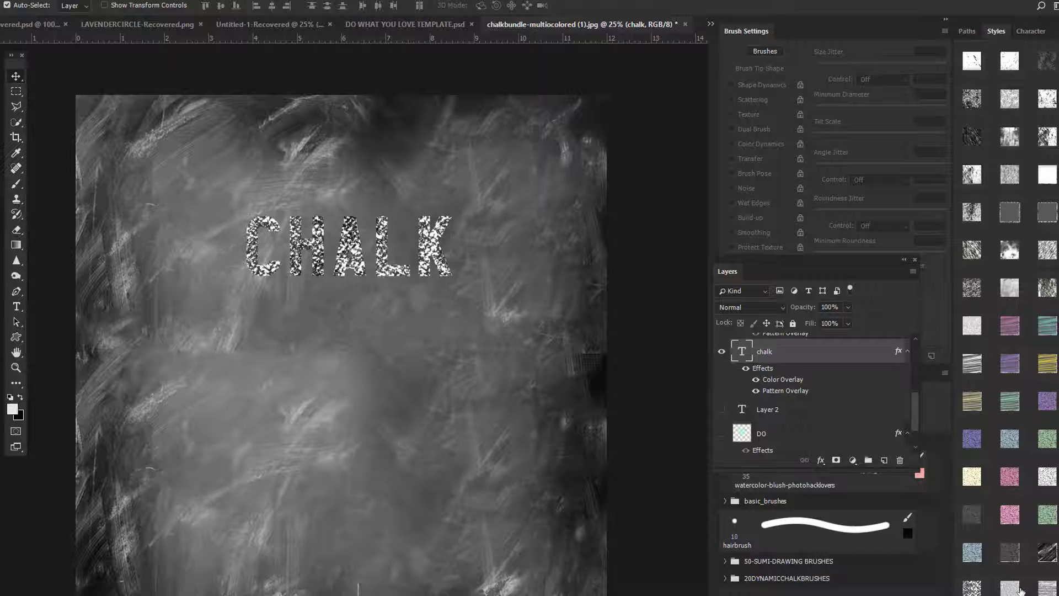
{"action": "left_click", "coordinate": [966, 587]}
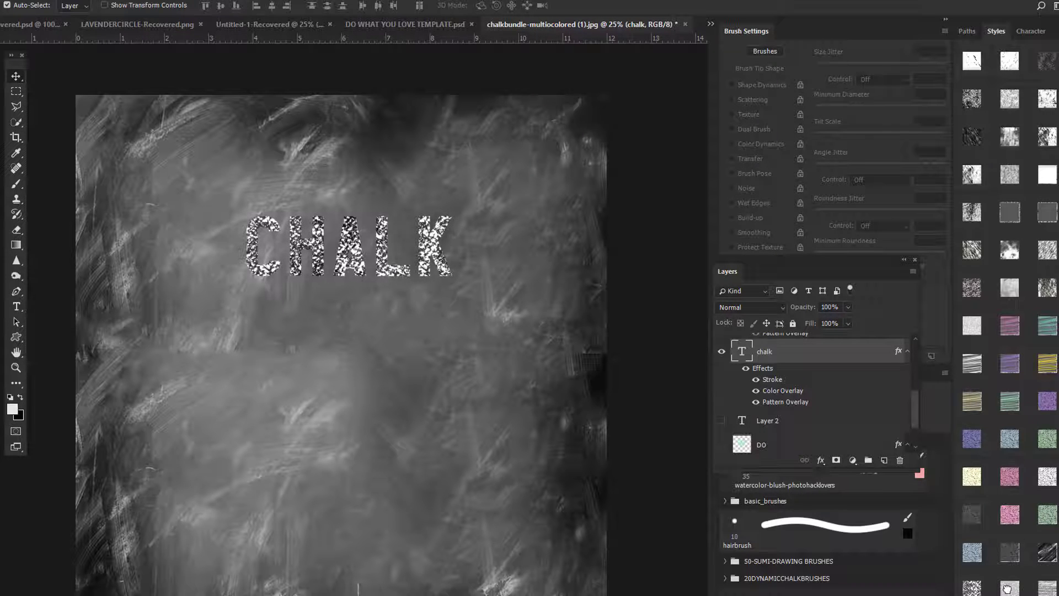
{"action": "left_click", "coordinate": [966, 586]}
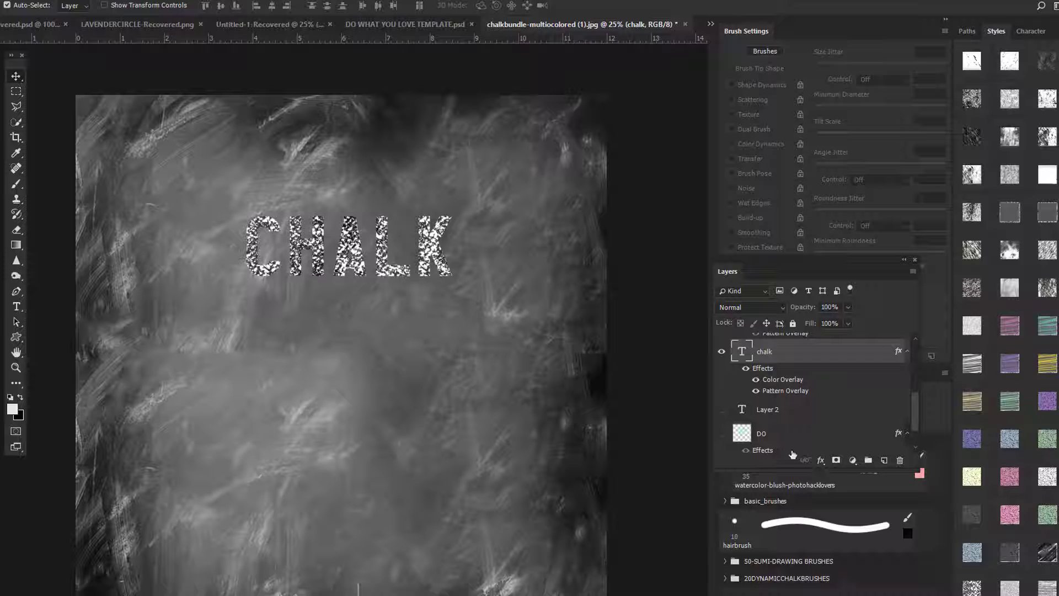
Snap the speckled pattern overlay of the upper CHALK text to the origin and set its scale to 50%.
{"action": "left_click", "coordinate": [821, 460]}
{"action": "left_click", "coordinate": [837, 560]}
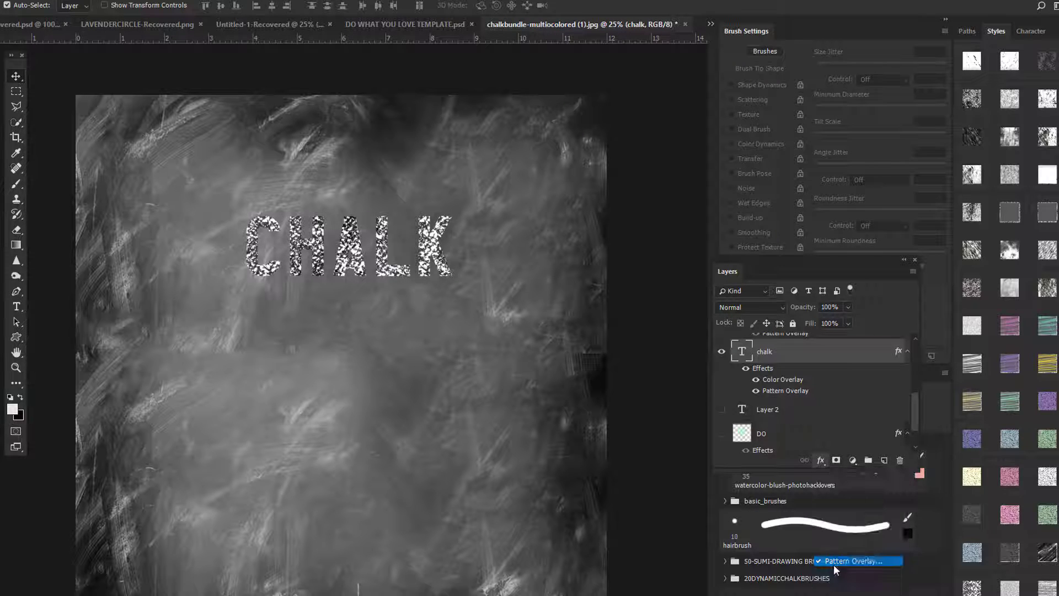
{"action": "left_click", "coordinate": [931, 311]}
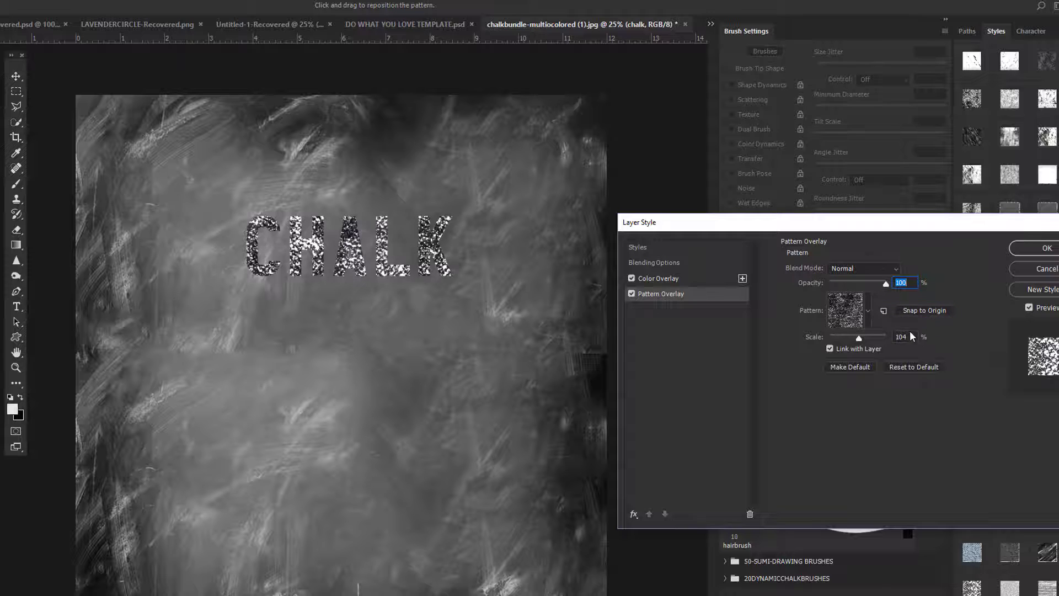
{"action": "key", "text": "Tab"}
{"action": "type", "text": "50"}
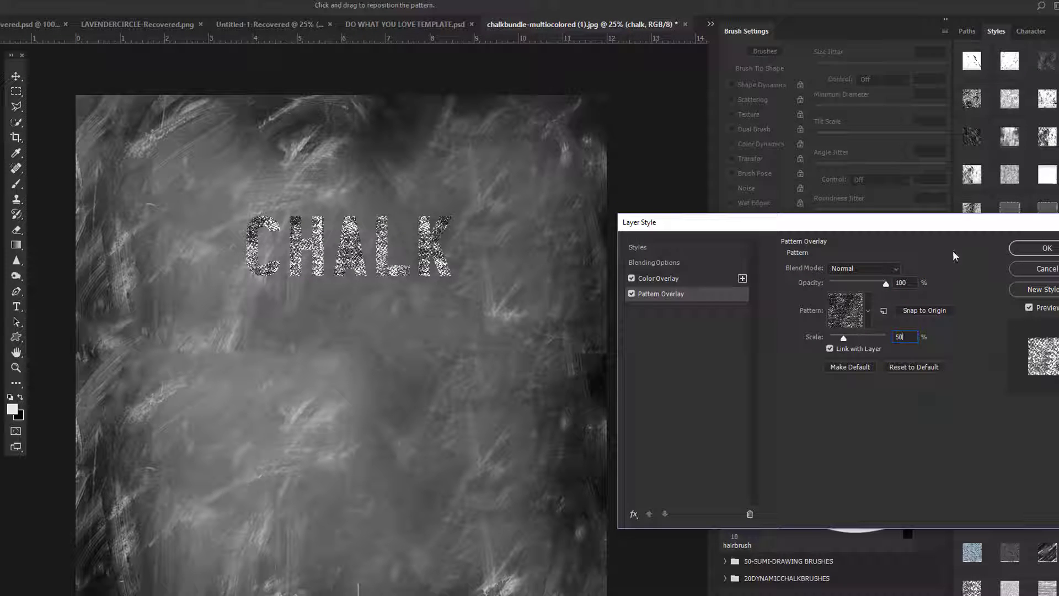
{"action": "left_click", "coordinate": [1037, 248]}
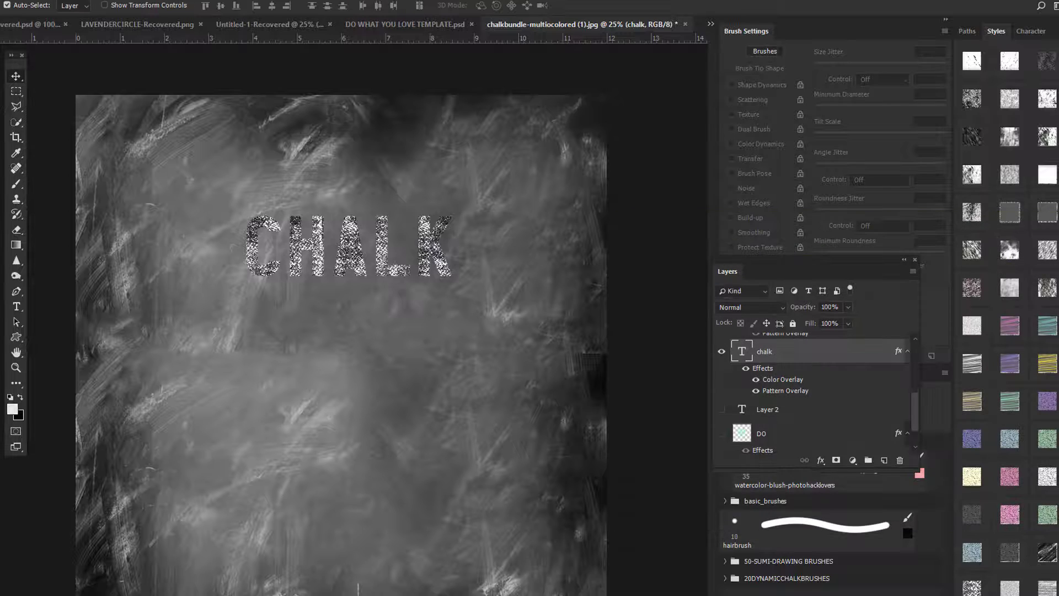
Try the outlined black grain and plain dark presets on the upper CHALK text, and switch visibility from that layer to Layer 2.
{"action": "left_click", "coordinate": [1008, 586]}
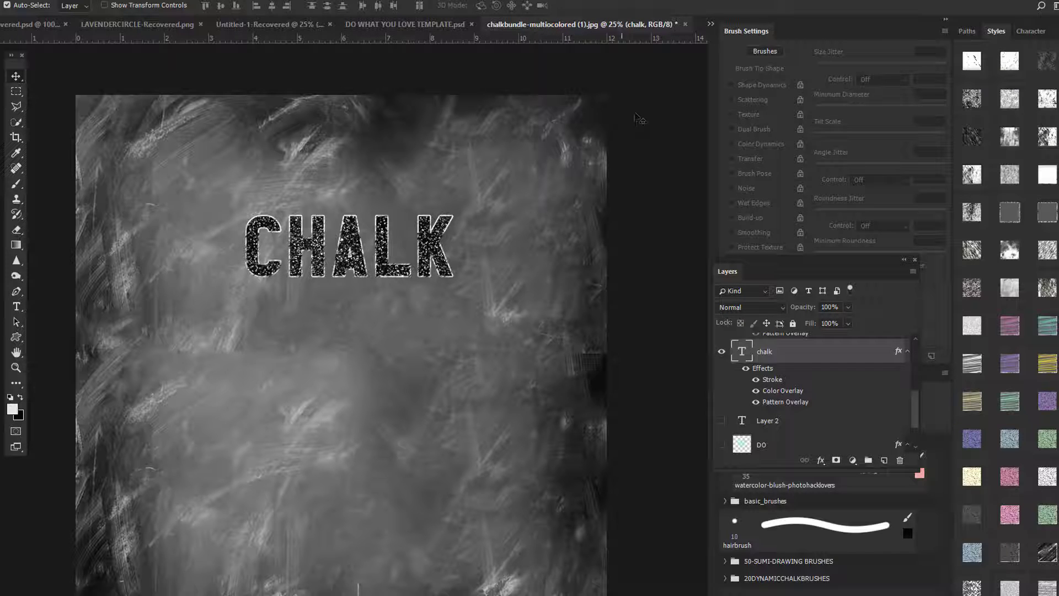
{"action": "left_click", "coordinate": [972, 515]}
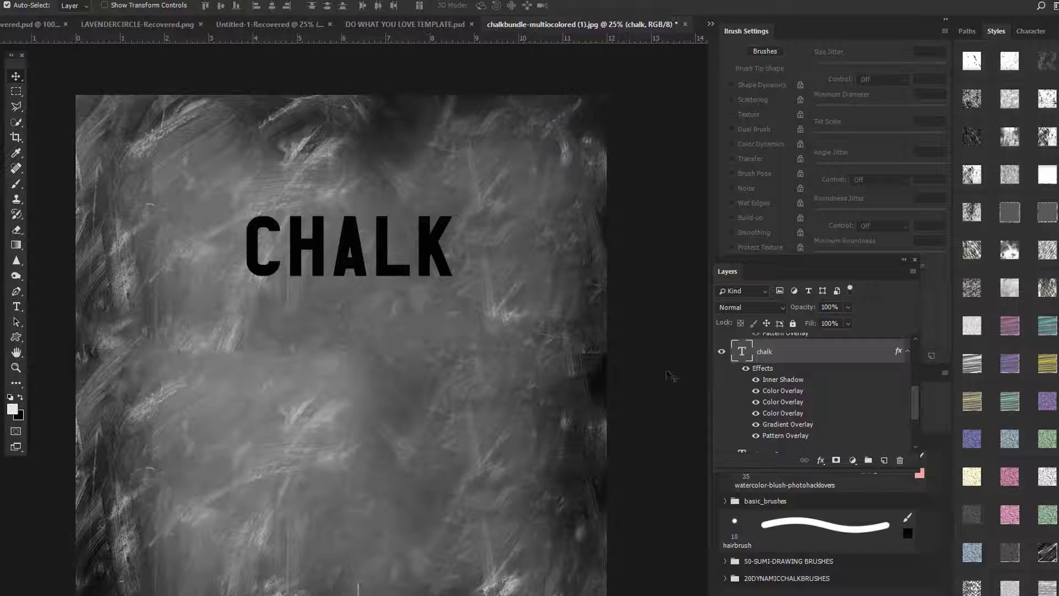
{"action": "left_click", "coordinate": [721, 351]}
{"action": "scroll", "coordinate": [723, 386], "scroll_direction": "down", "scroll_amount": 3}
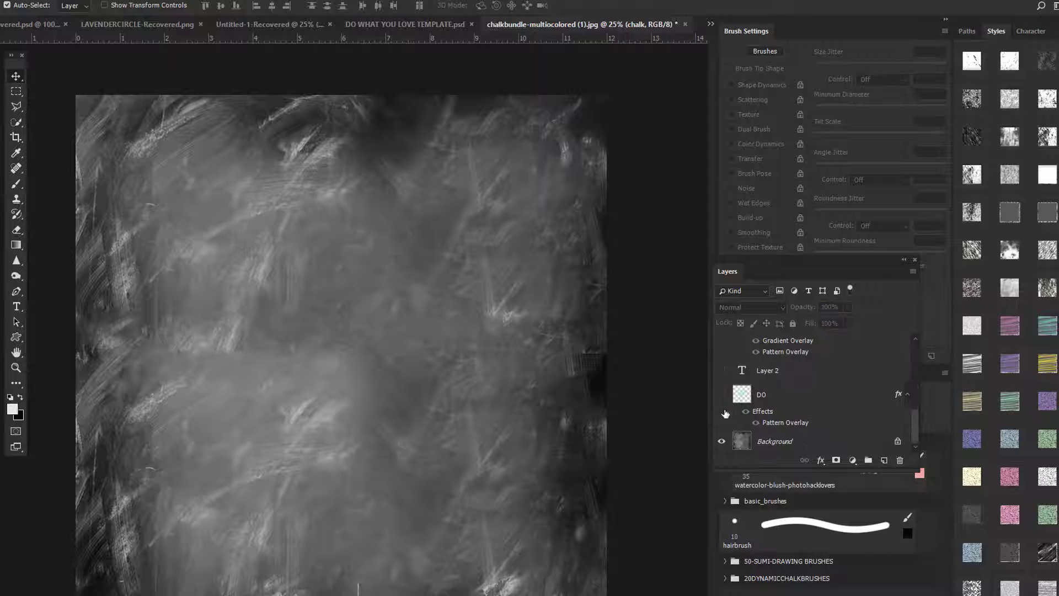
{"action": "left_click", "coordinate": [721, 370]}
{"action": "scroll", "coordinate": [717, 367], "scroll_direction": "up", "scroll_amount": 3}
{"action": "scroll", "coordinate": [748, 364], "scroll_direction": "down", "scroll_amount": 3}
{"action": "scroll", "coordinate": [727, 373], "scroll_direction": "up", "scroll_amount": 3}
{"action": "scroll", "coordinate": [724, 353], "scroll_direction": "down", "scroll_amount": 3}
{"action": "scroll", "coordinate": [792, 430], "scroll_direction": "up", "scroll_amount": 3}
{"action": "scroll", "coordinate": [806, 420], "scroll_direction": "down", "scroll_amount": 3}
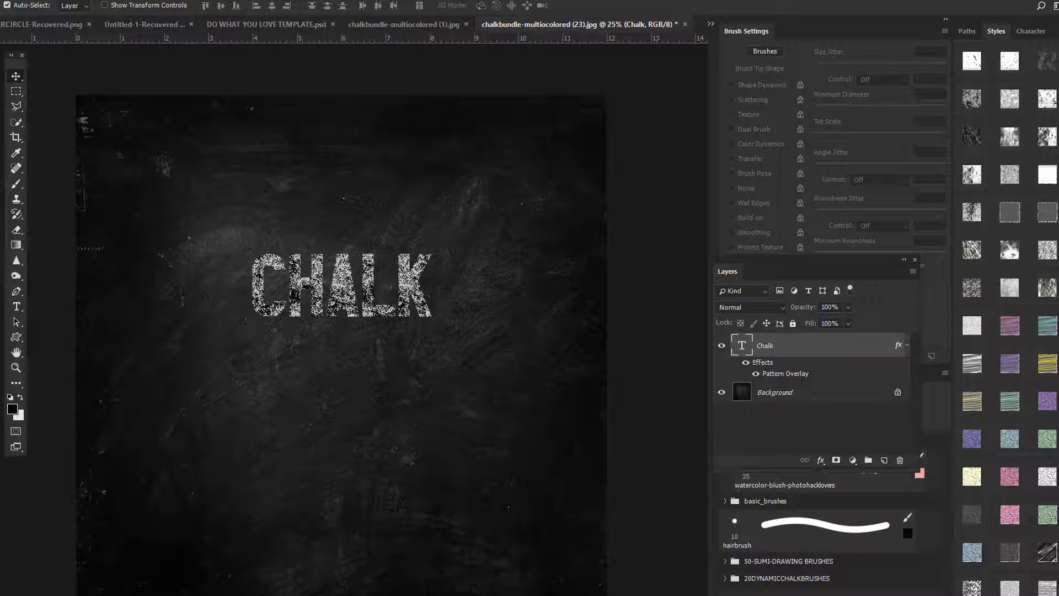
Try the dark and scratched chalk styles on the Chalk text of the black chalkboard, settling on the white outlined, horizontally streaked style.
{"action": "key", "text": "ctrl+z"}
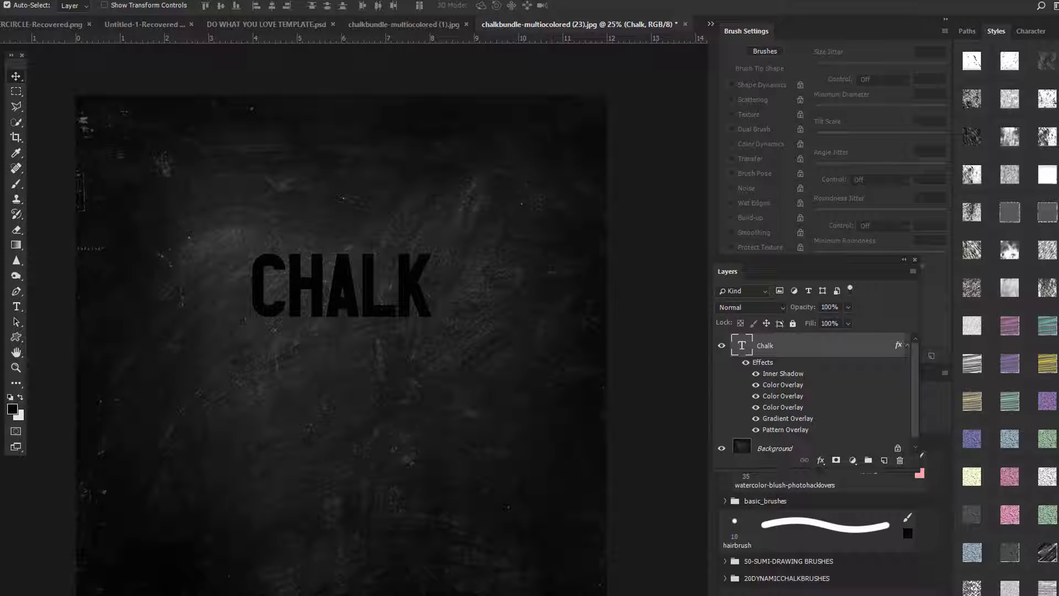
{"action": "key", "text": "ctrl+z"}
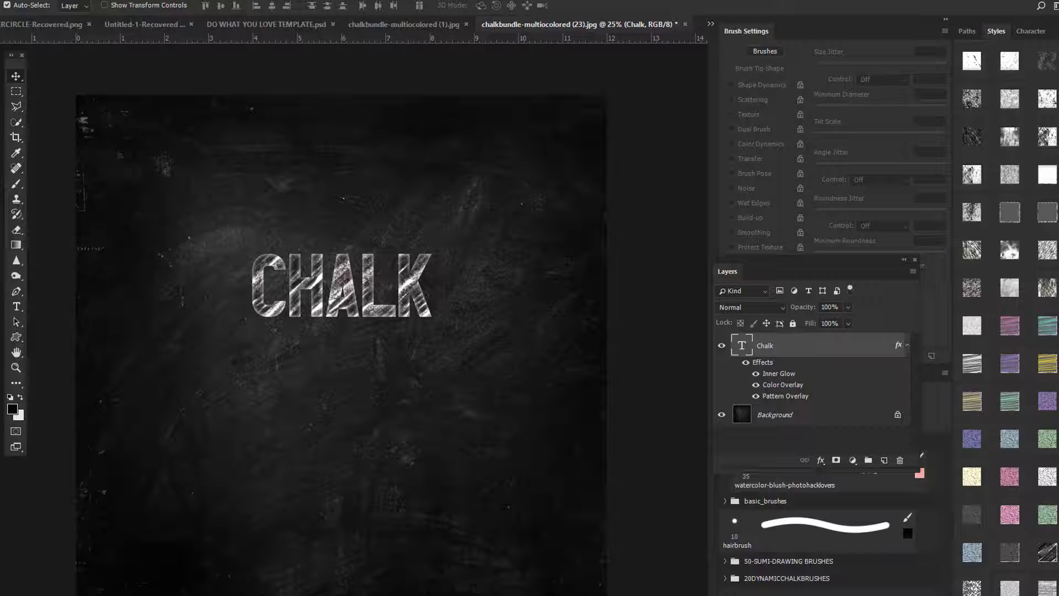
{"action": "key", "text": "ctrl+z"}
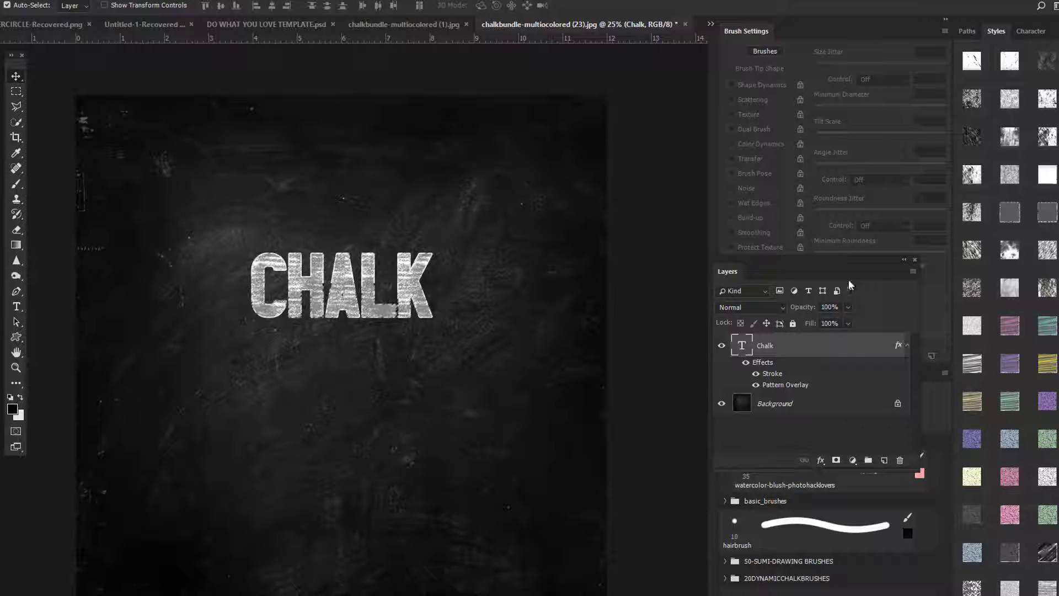
Set the tracking of the CHALK text to 50.
{"action": "left_click", "coordinate": [1030, 31]}
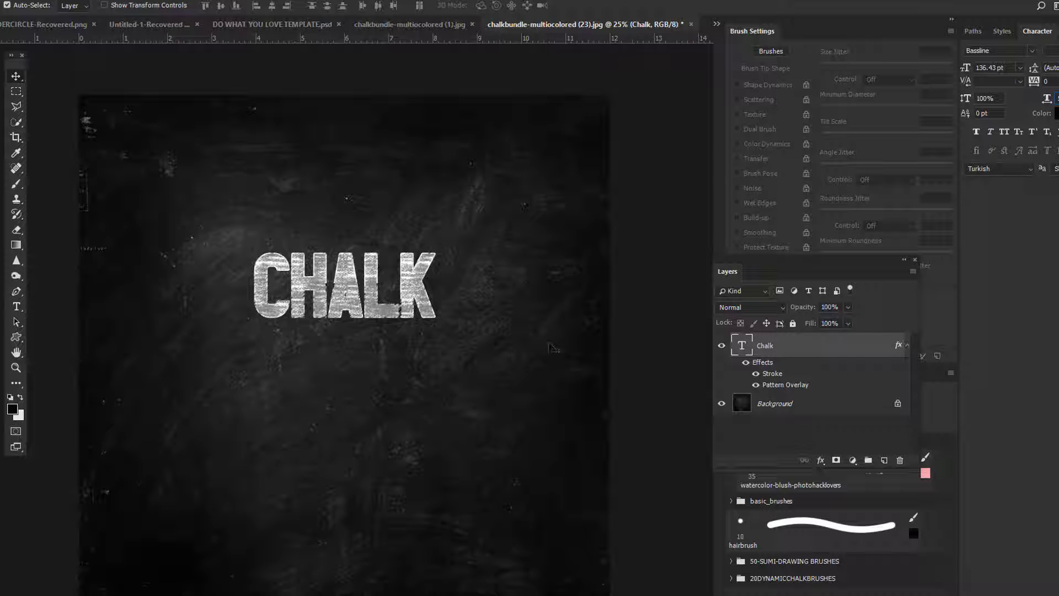
{"action": "left_click", "coordinate": [17, 306]}
{"action": "double_click", "coordinate": [306, 287]}
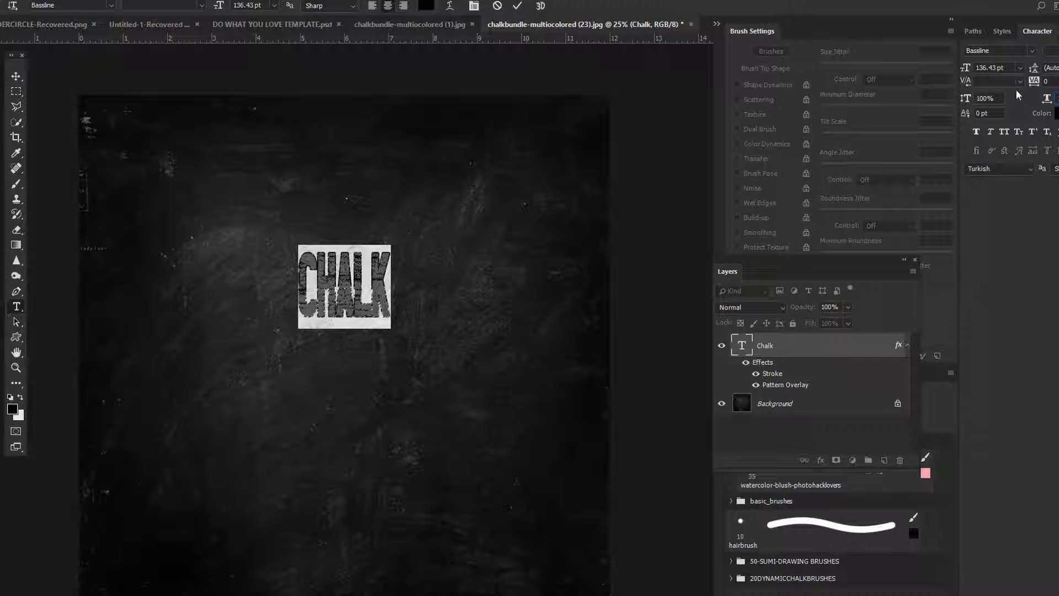
{"action": "key", "text": "Return"}
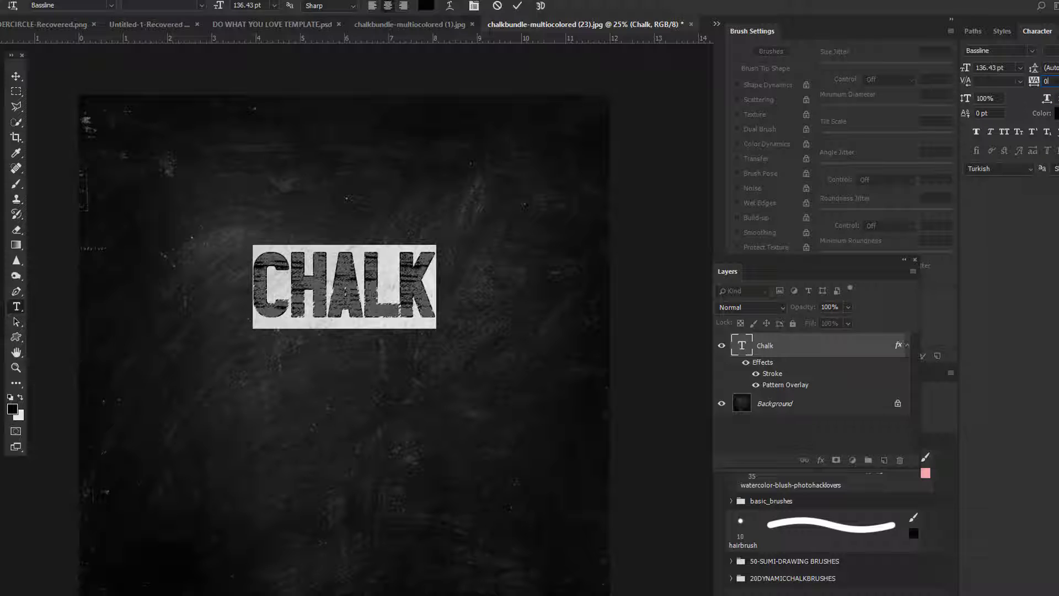
{"action": "left_click", "coordinate": [1056, 82]}
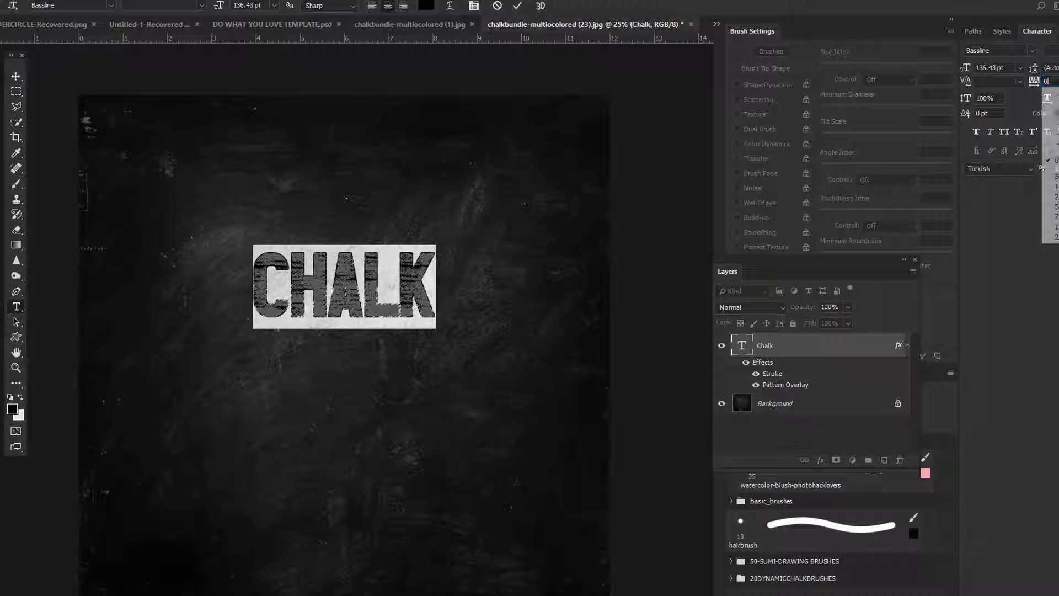
{"action": "left_click", "coordinate": [1054, 207]}
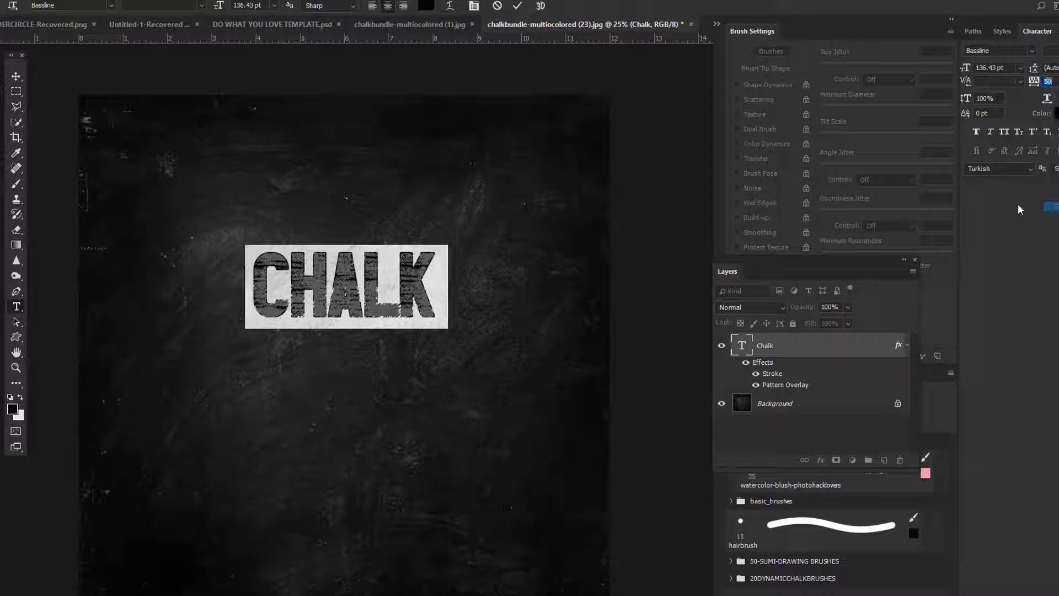
{"action": "left_click", "coordinate": [16, 74]}
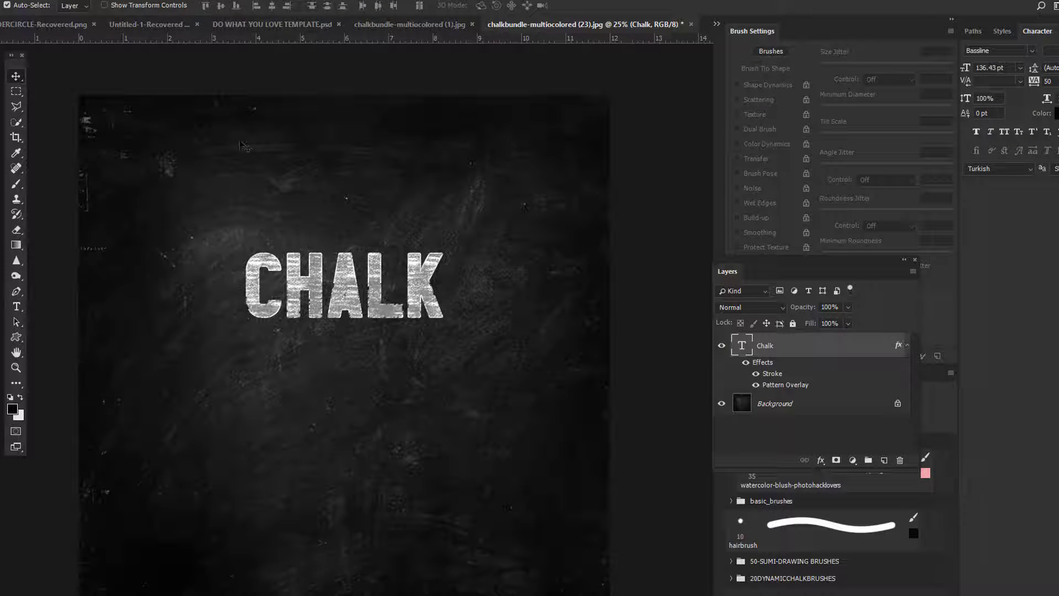
Try the pink, yellow and purple streaked outlined chalk styles on the CHALK text, settling on the purple one.
{"action": "left_click", "coordinate": [1002, 31]}
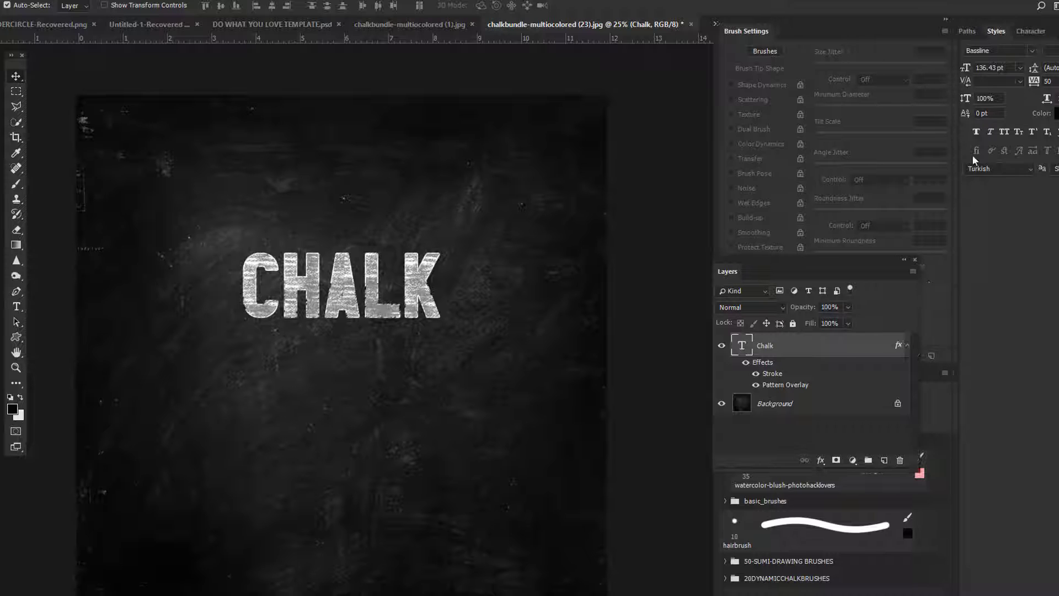
{"action": "left_click", "coordinate": [1008, 330]}
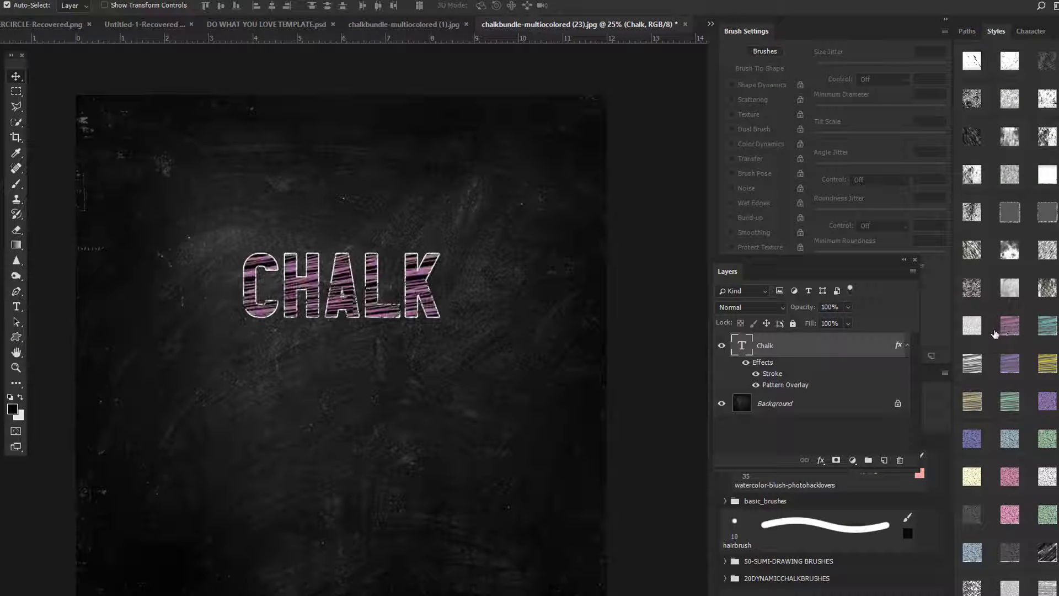
{"action": "left_click", "coordinate": [1039, 368]}
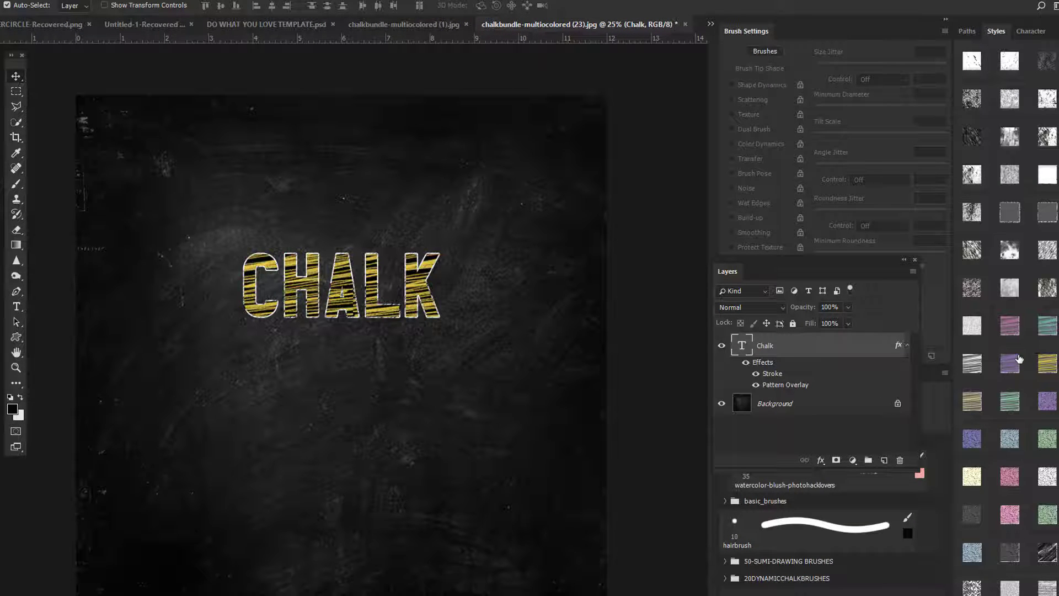
{"action": "left_click", "coordinate": [1018, 362]}
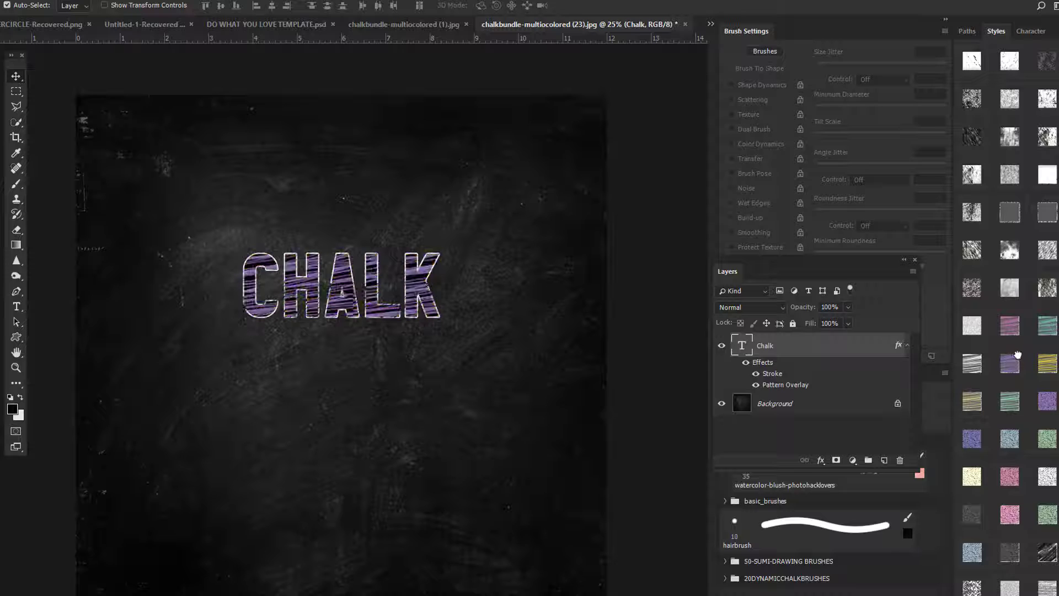
Recolor the whole CHALK text white so the purple streaked style sits on a light base.
{"action": "left_click", "coordinate": [17, 307]}
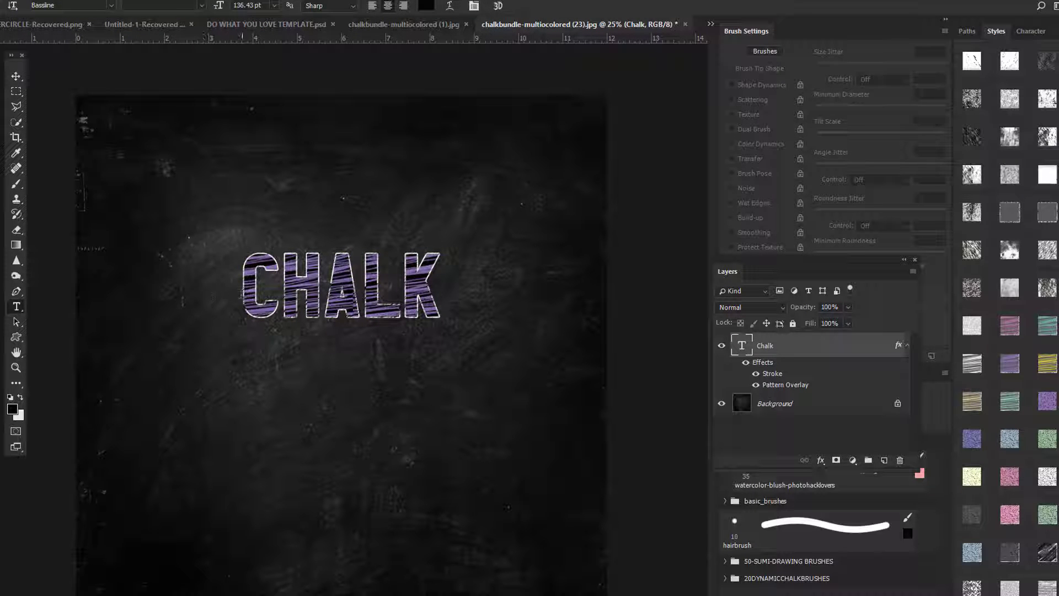
{"action": "left_click", "coordinate": [243, 292]}
{"action": "left_click", "coordinate": [16, 76]}
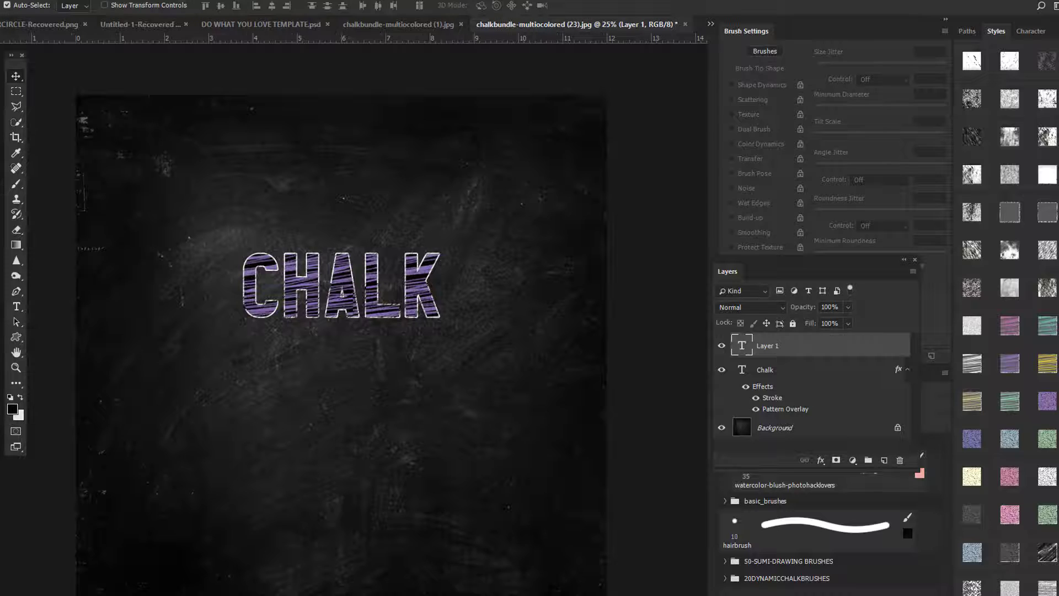
{"action": "key", "text": "t"}
{"action": "double_click", "coordinate": [251, 288]}
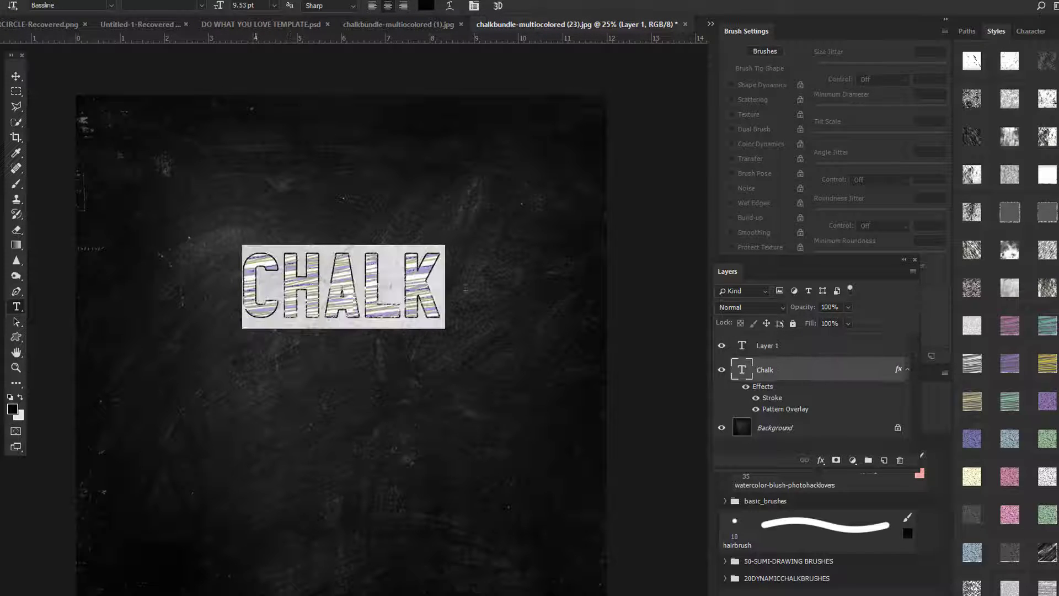
{"action": "left_click", "coordinate": [21, 398]}
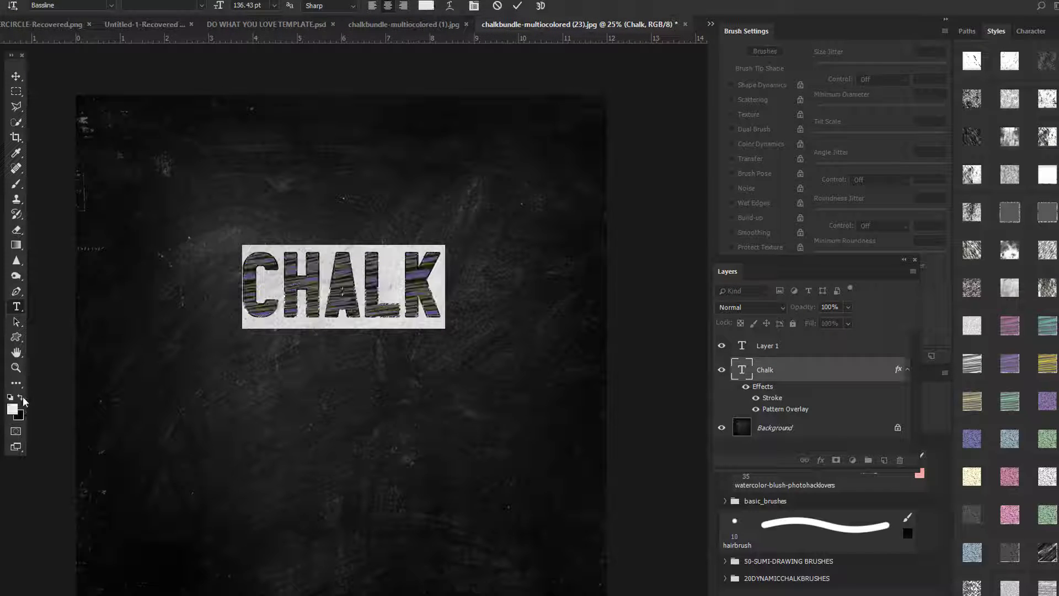
{"action": "left_click", "coordinate": [17, 77]}
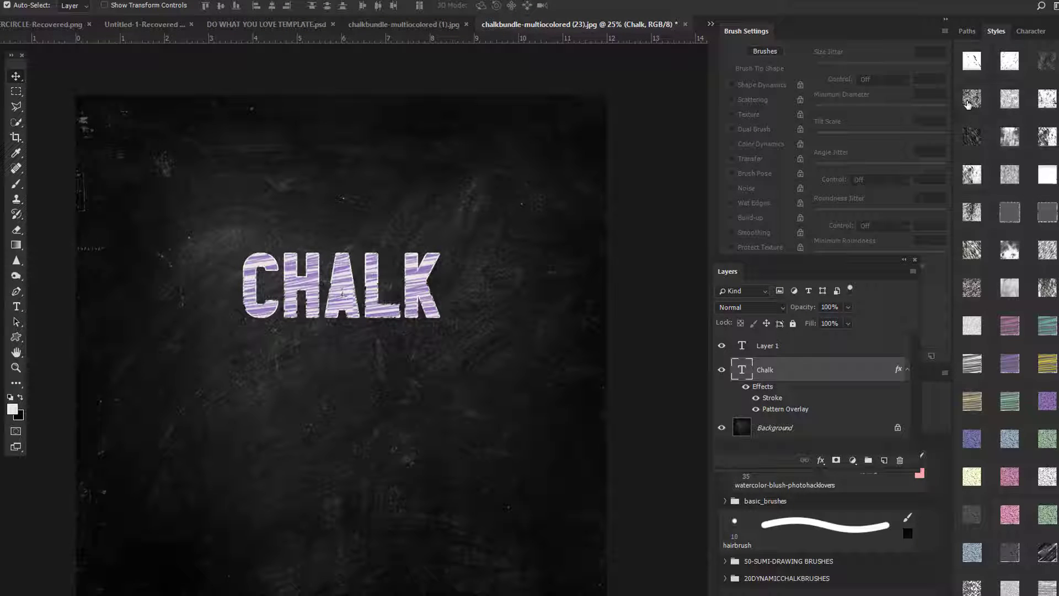
Try a white diagonally scratched style and a pink mottled style on the CHALK text, and delete its layer.
{"action": "left_click", "coordinate": [964, 132]}
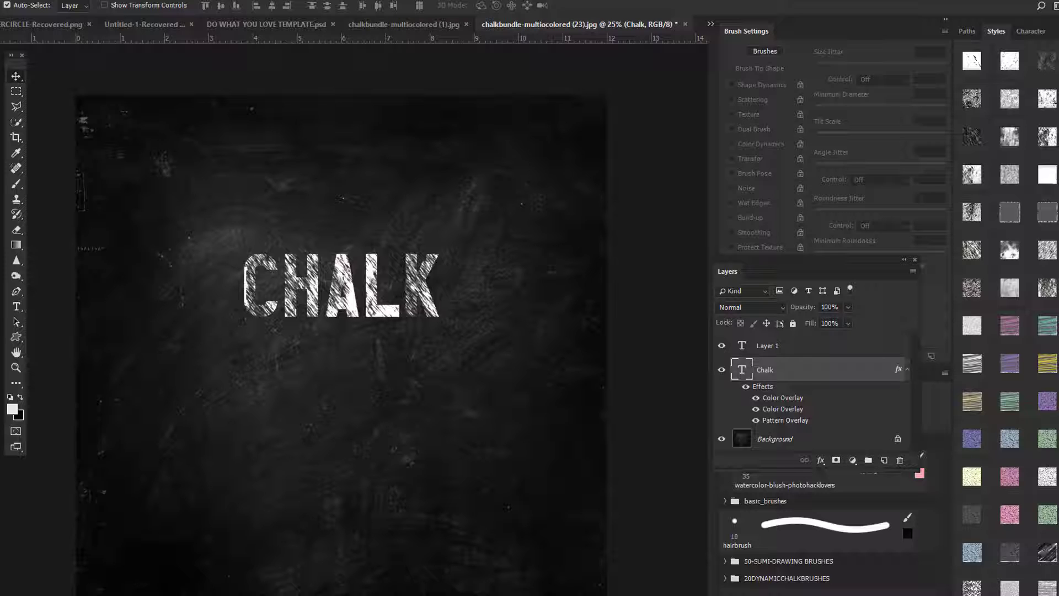
{"action": "left_click", "coordinate": [1009, 475]}
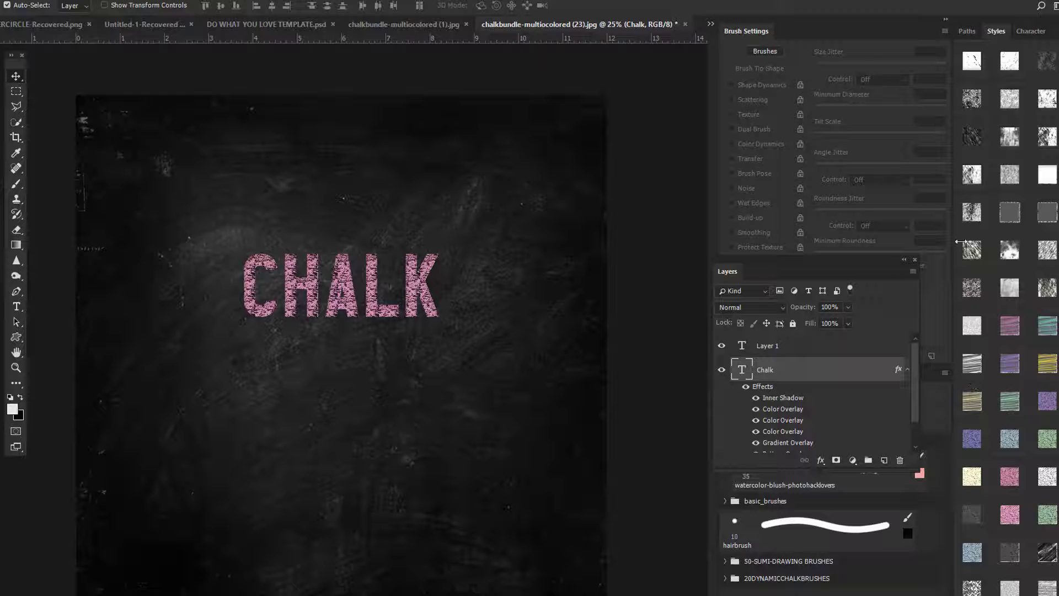
{"action": "left_click", "coordinate": [721, 369]}
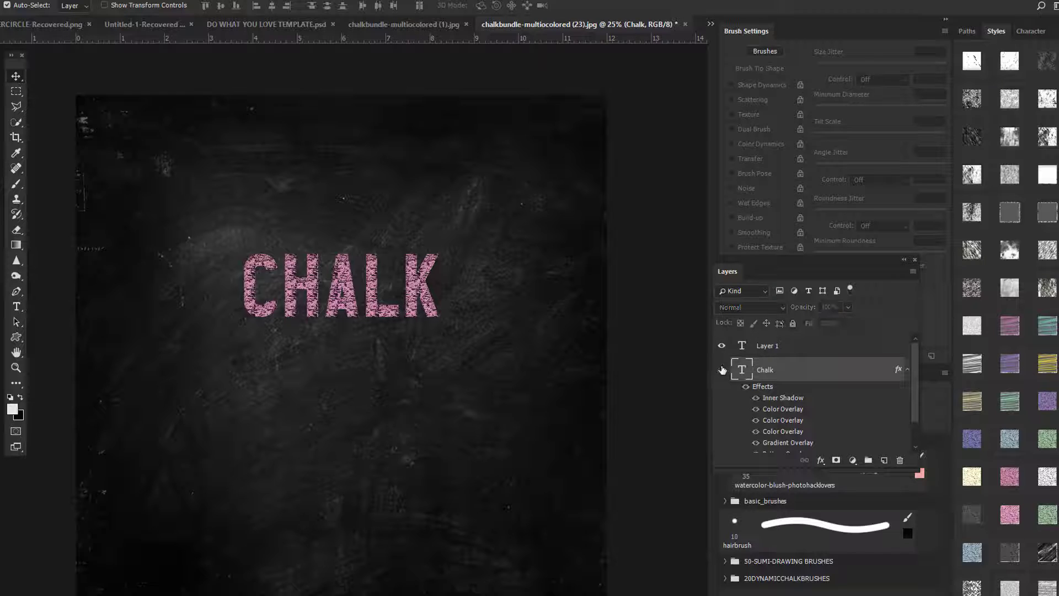
{"action": "left_click_drag", "start_coordinate": [764, 374], "coordinate": [899, 461]}
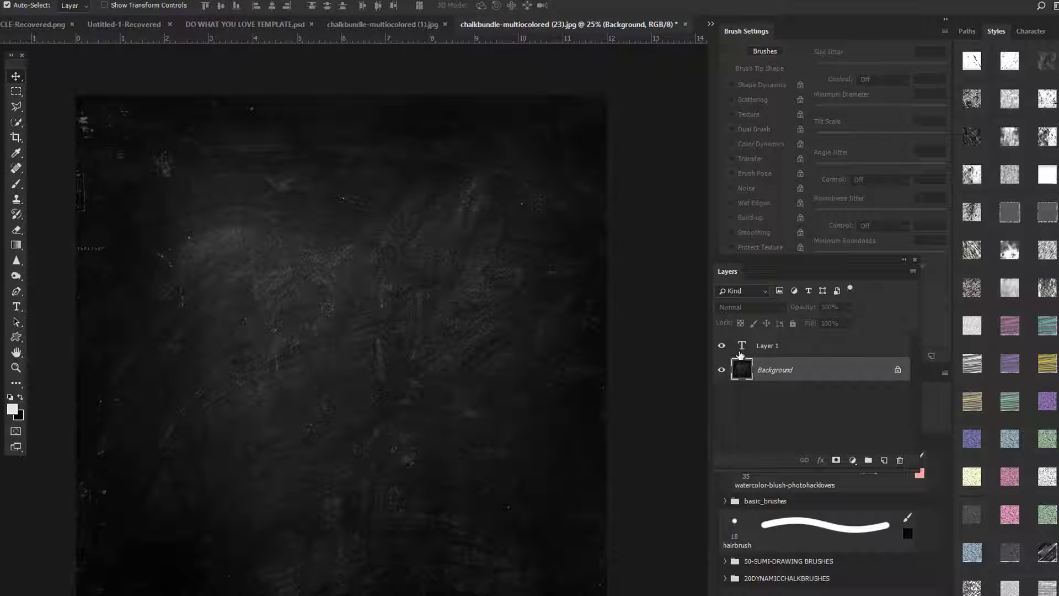
Add the text DO on the black chalkboard and enlarge it to about 3054%.
{"action": "left_click", "coordinate": [783, 348]}
{"action": "left_click", "coordinate": [16, 307]}
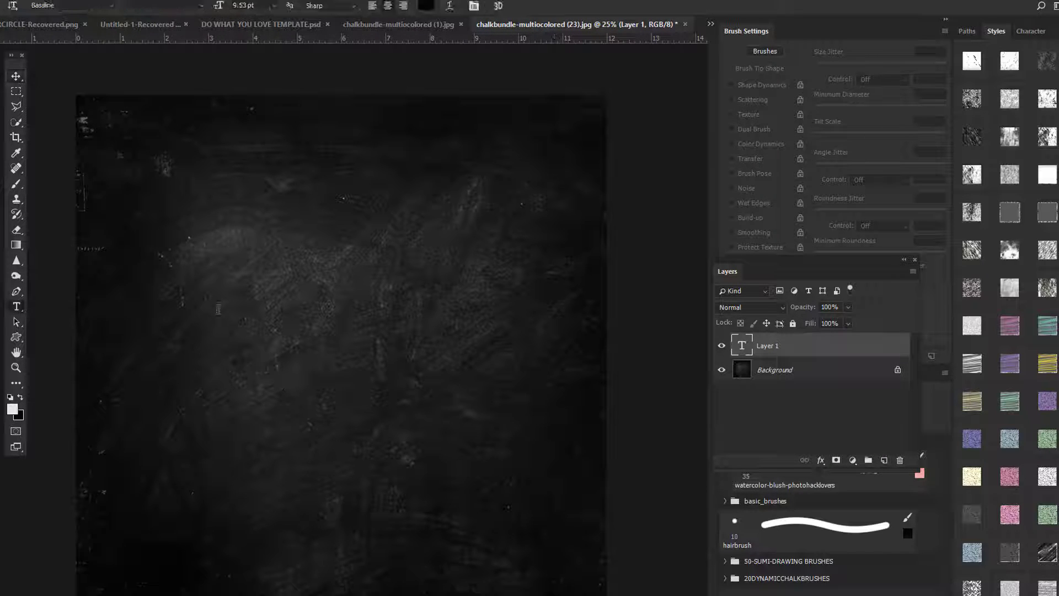
{"action": "left_click", "coordinate": [265, 304]}
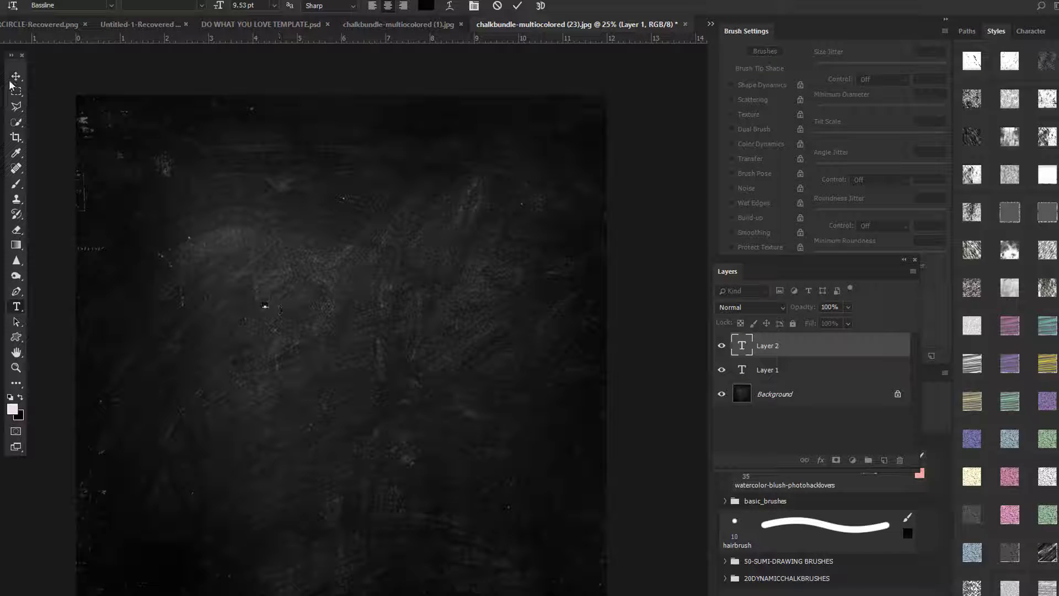
{"action": "type", "text": "DO"}
{"action": "key", "text": "ctrl+t"}
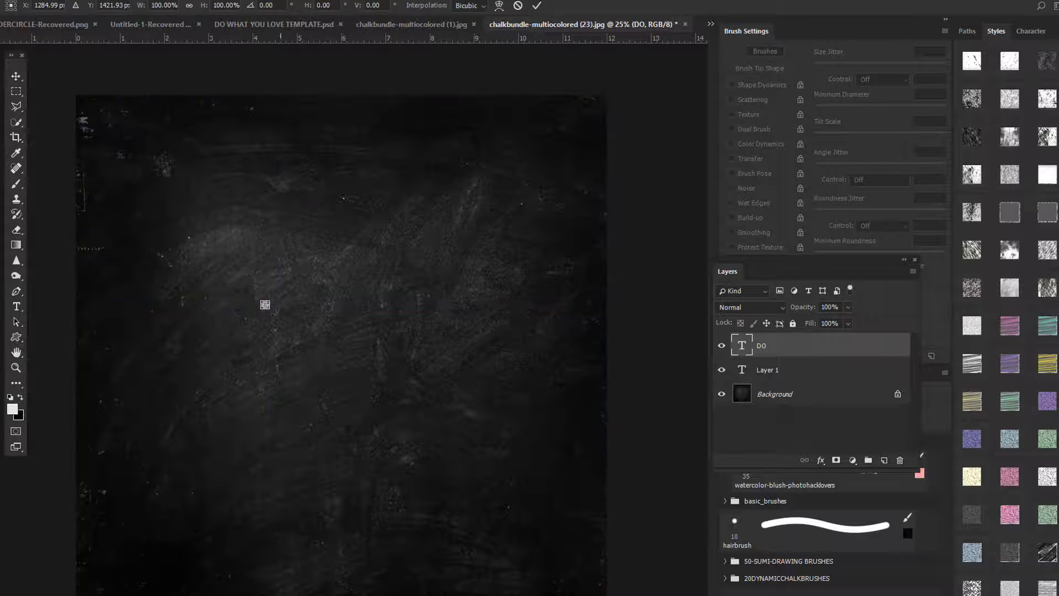
{"action": "left_click_drag", "start_coordinate": [266, 301], "coordinate": [487, 171]}
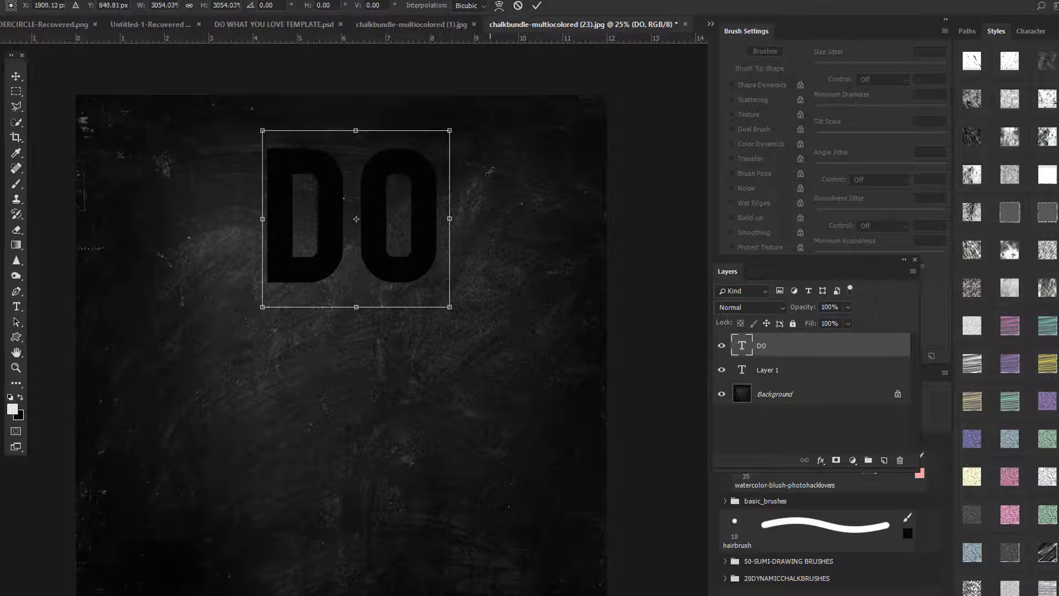
{"action": "key", "text": "Return"}
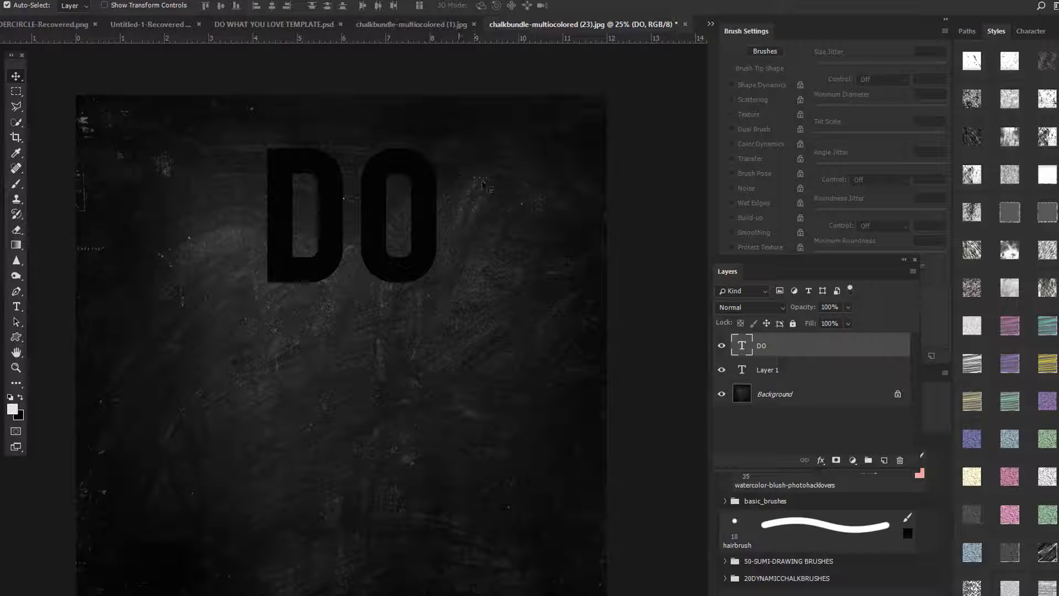
Try to recolor the whole DO text by swapping the foreground and background colors.
{"action": "left_click", "coordinate": [1044, 31]}
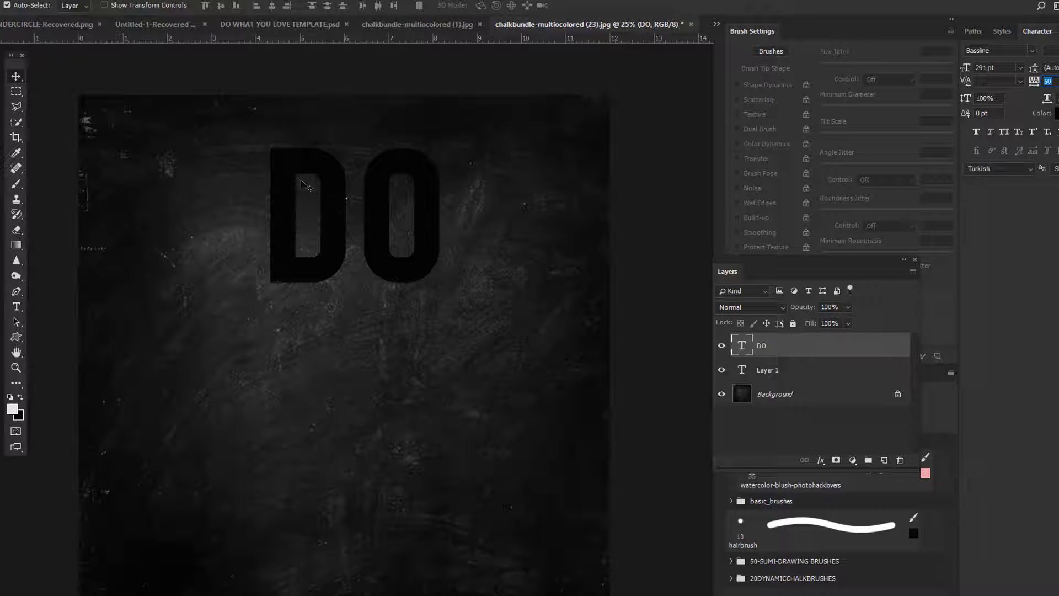
{"action": "left_click", "coordinate": [16, 308]}
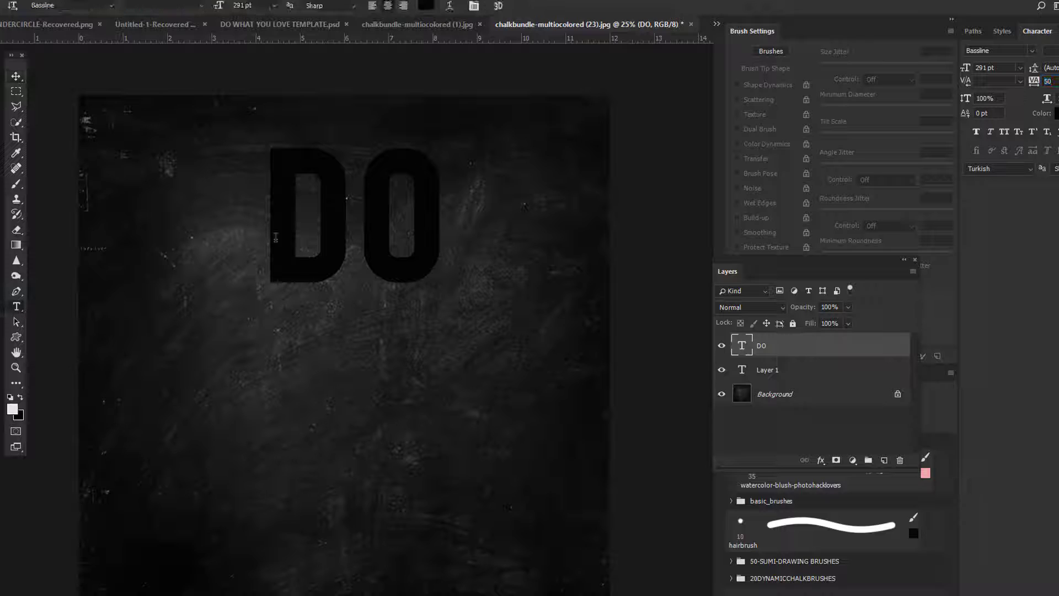
{"action": "left_click", "coordinate": [278, 241]}
{"action": "key", "text": "ctrl+a"}
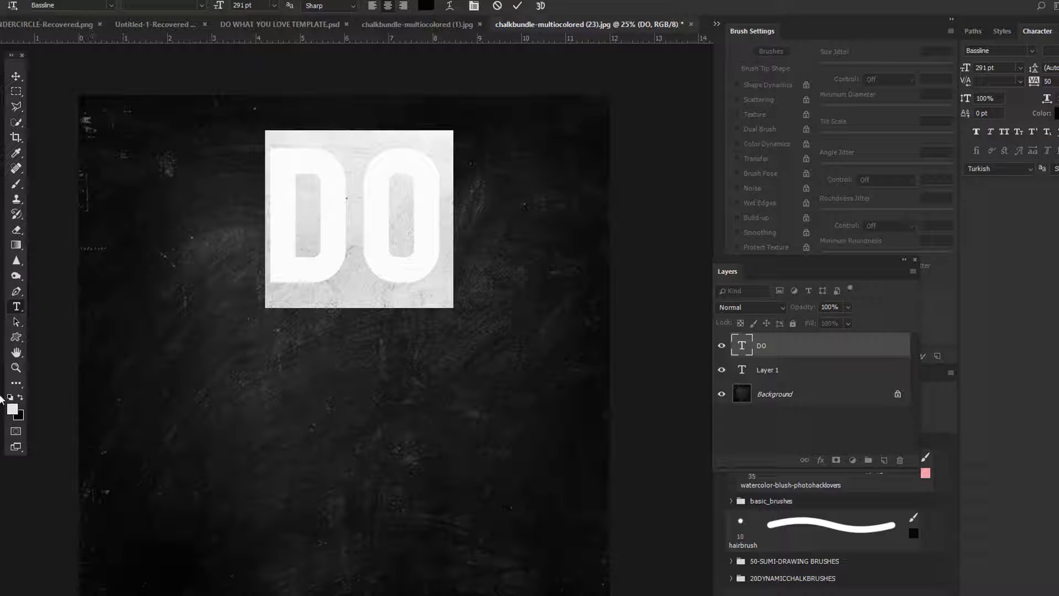
{"action": "left_click", "coordinate": [23, 400]}
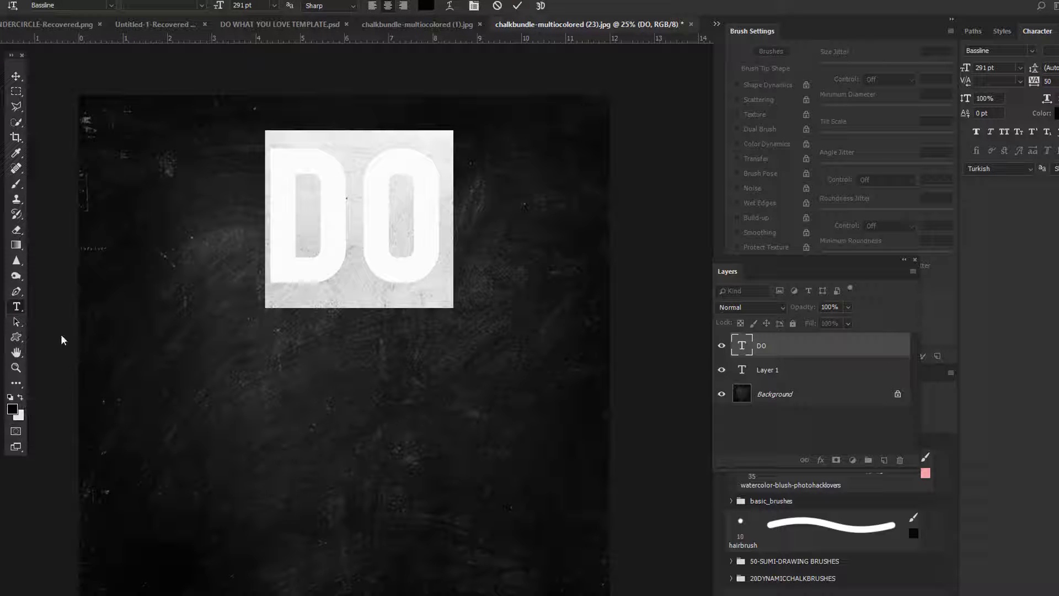
{"action": "left_click", "coordinate": [14, 75]}
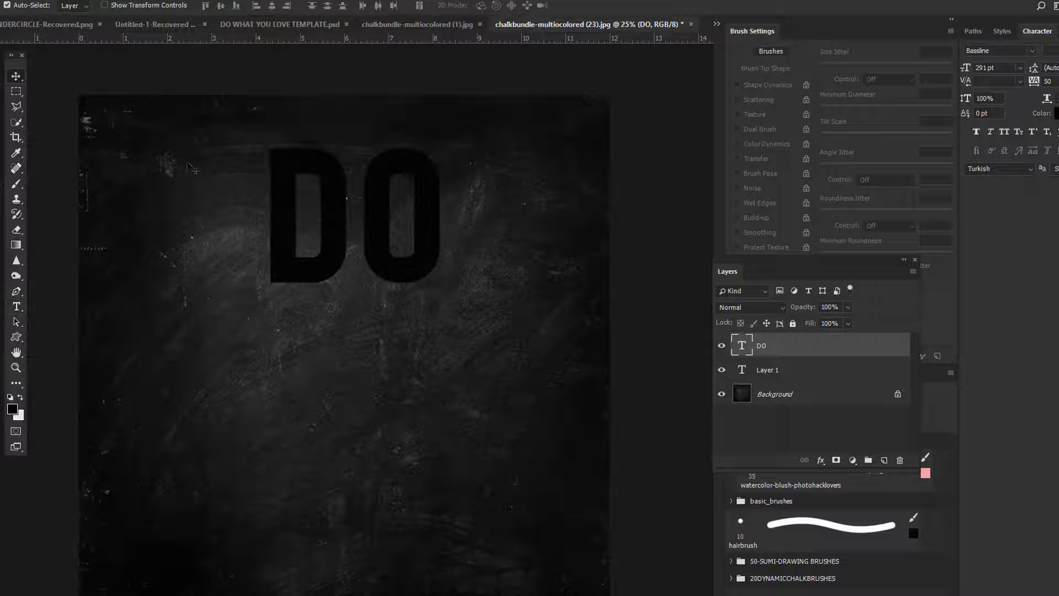
Recolor the DO text white and move it down to the middle of the chalkboard.
{"action": "left_click", "coordinate": [16, 307]}
{"action": "left_click", "coordinate": [278, 231]}
{"action": "key", "text": "ctrl+a"}
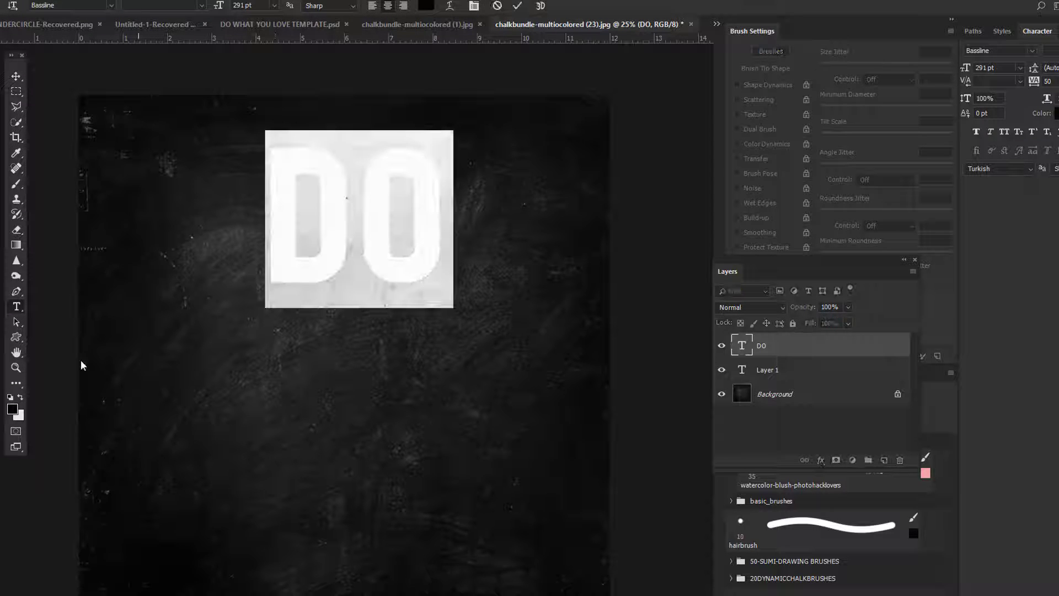
{"action": "left_click", "coordinate": [22, 399]}
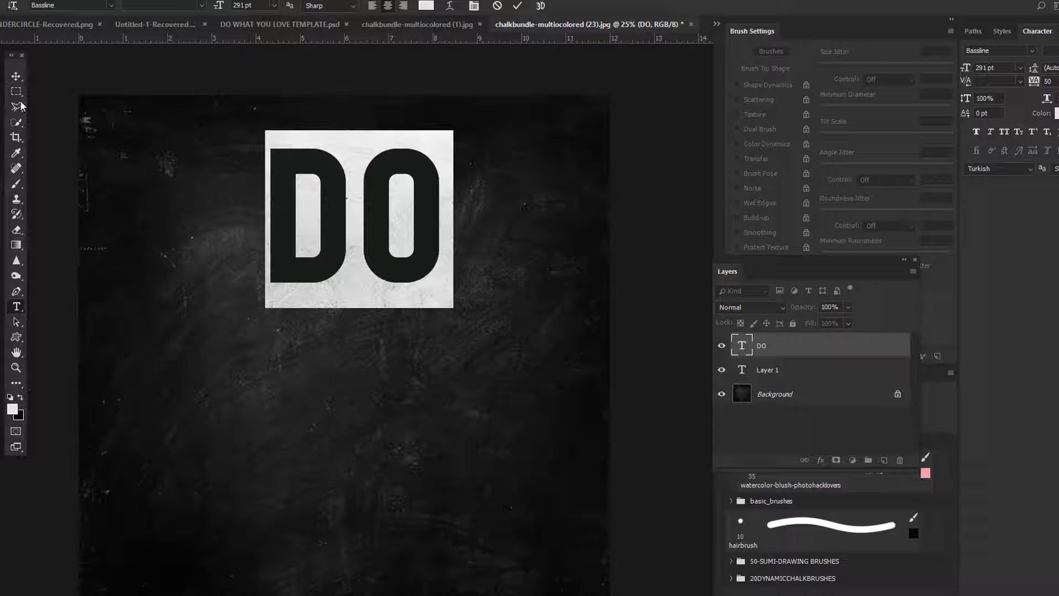
{"action": "left_click", "coordinate": [16, 76]}
{"action": "left_click_drag", "start_coordinate": [291, 190], "coordinate": [298, 301]}
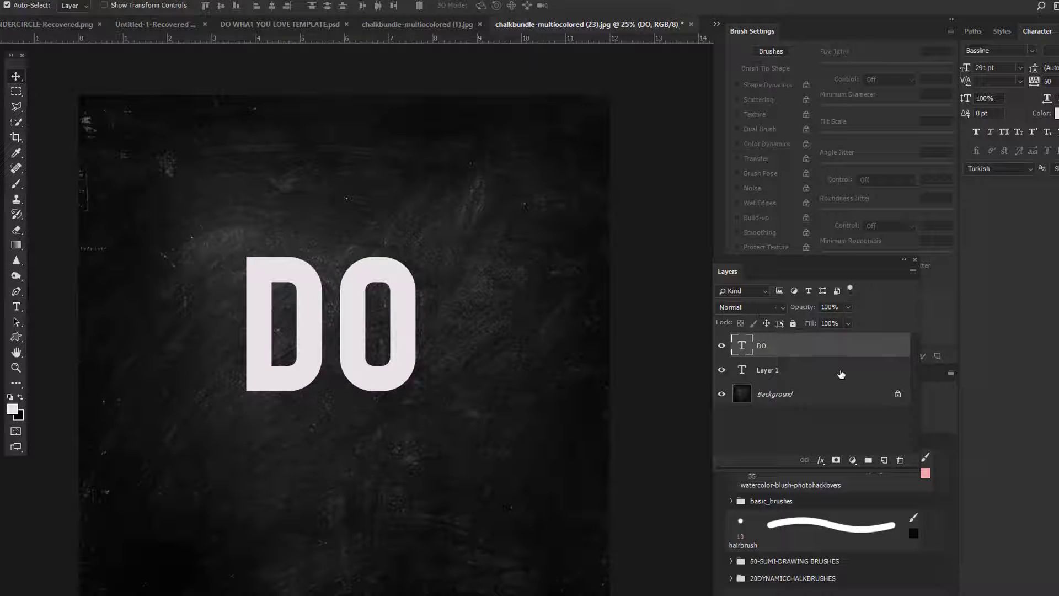
{"action": "right_click", "coordinate": [782, 346]}
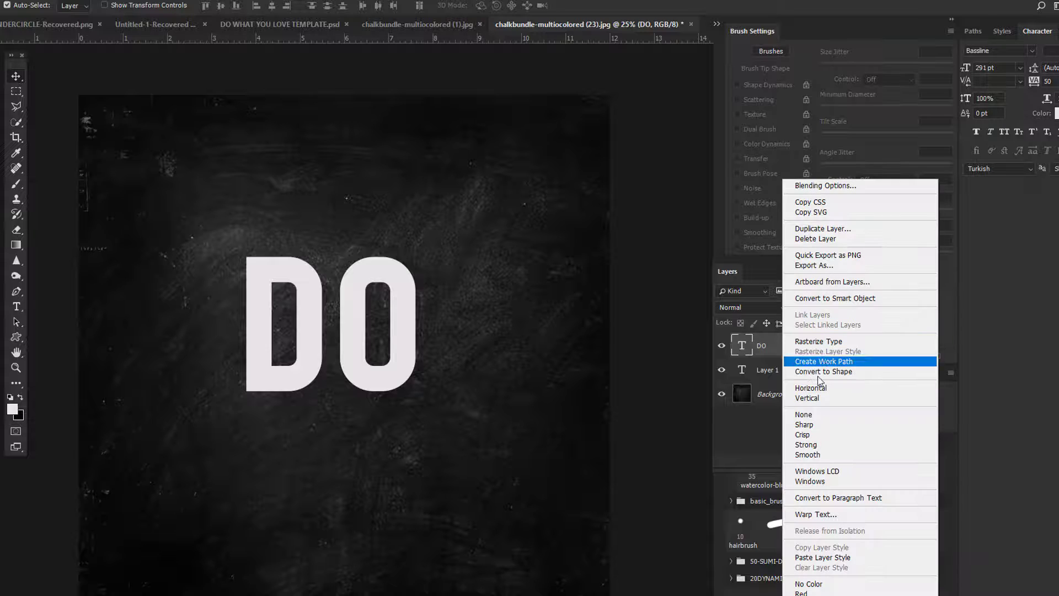
{"action": "right_click", "coordinate": [766, 349]}
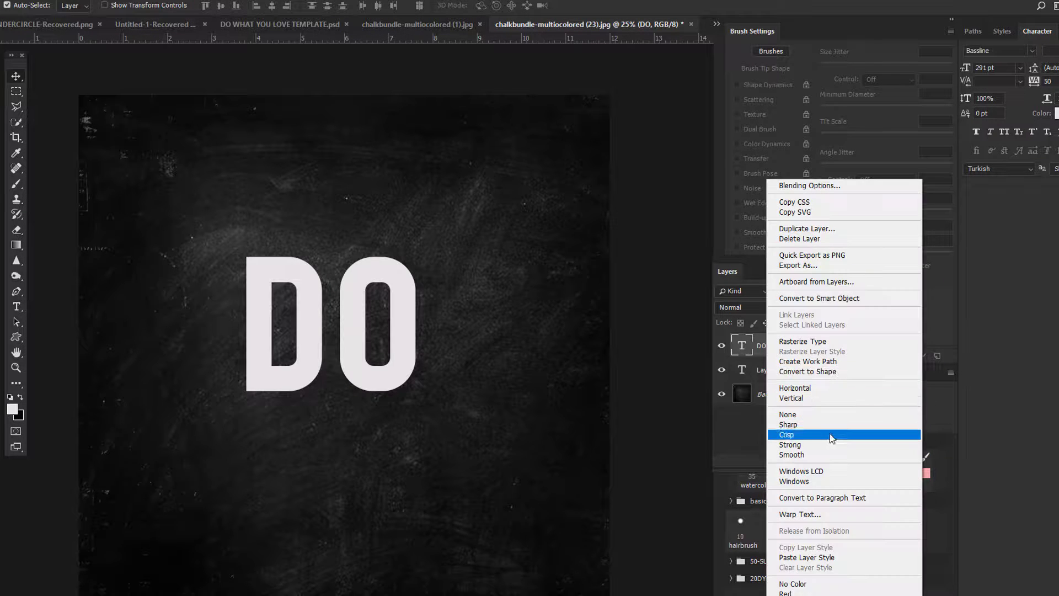
{"action": "left_click", "coordinate": [739, 355]}
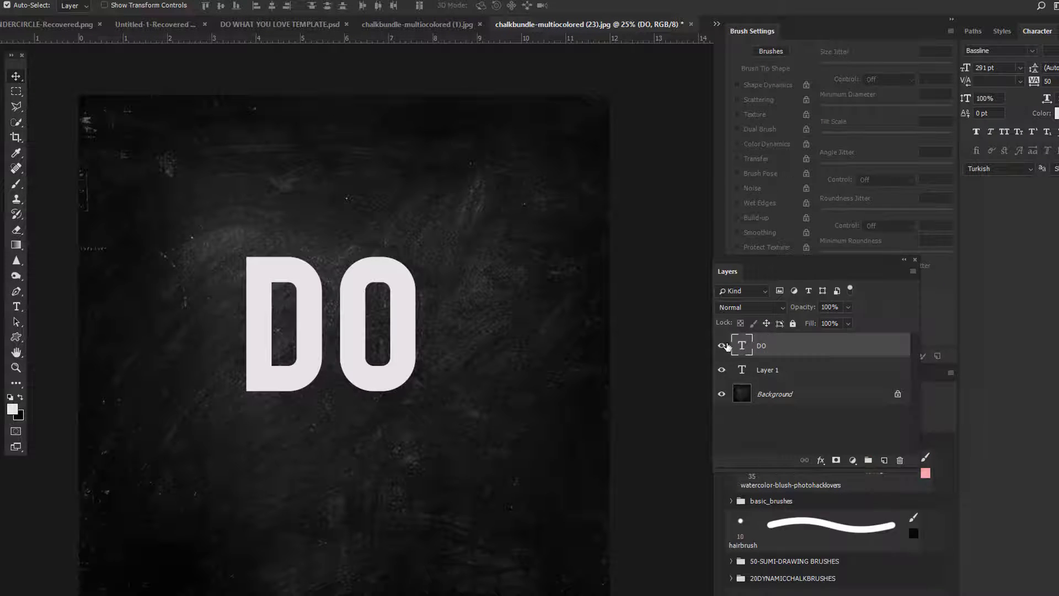
Duplicate the DO text layer as DO copy, hide the original, and rasterize the copy.
{"action": "right_click", "coordinate": [793, 348]}
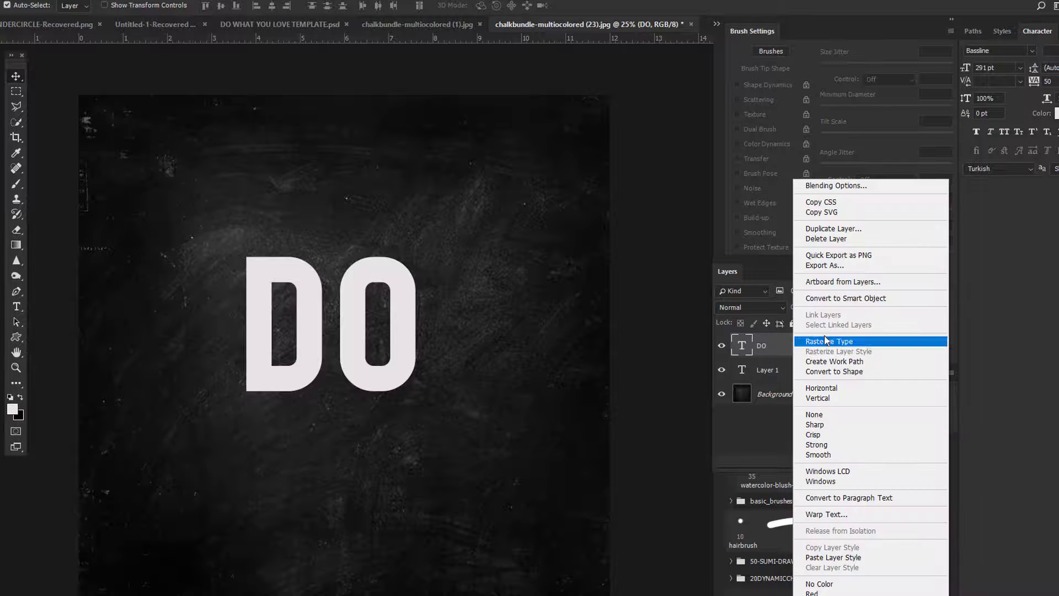
{"action": "left_click", "coordinate": [827, 229]}
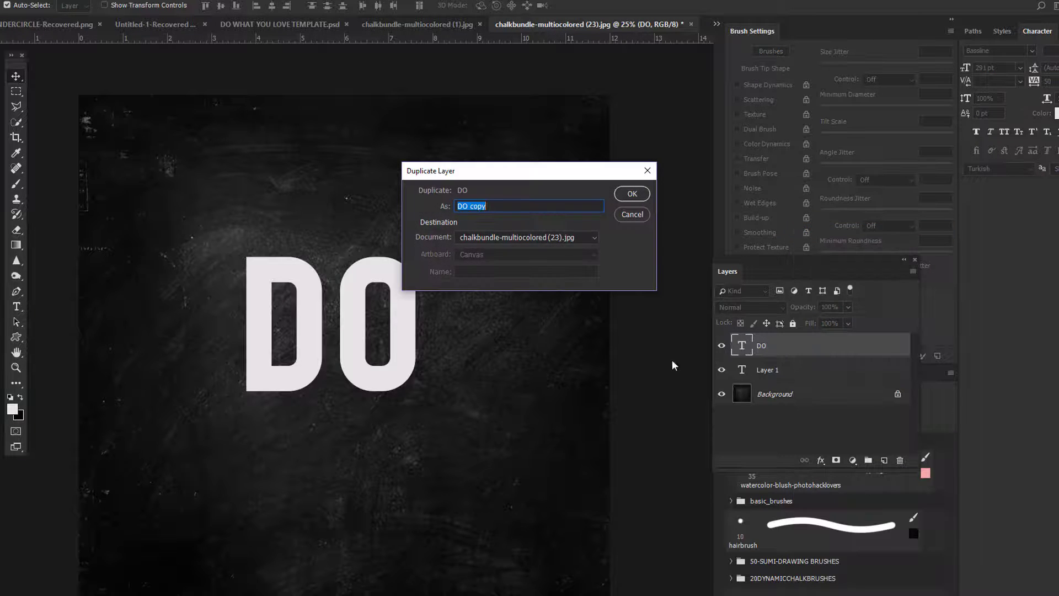
{"action": "left_click", "coordinate": [622, 197]}
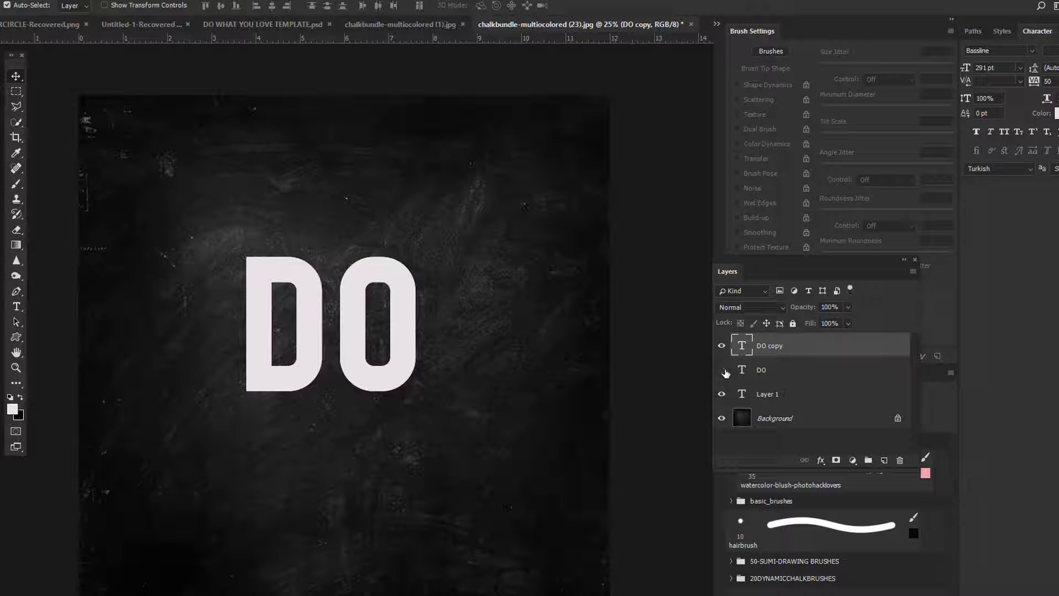
{"action": "right_click", "coordinate": [783, 347]}
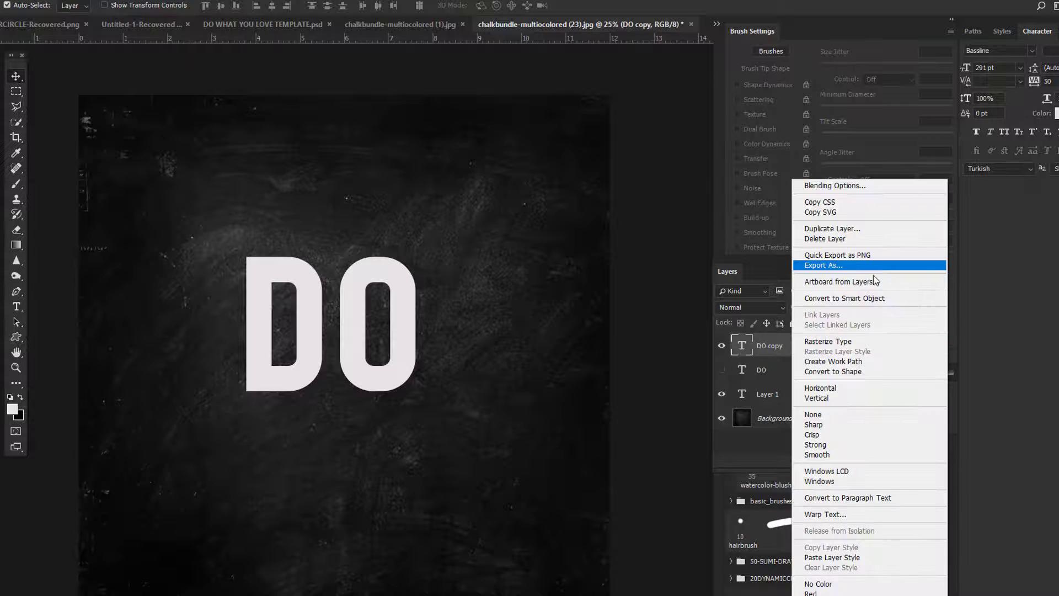
{"action": "left_click", "coordinate": [826, 341]}
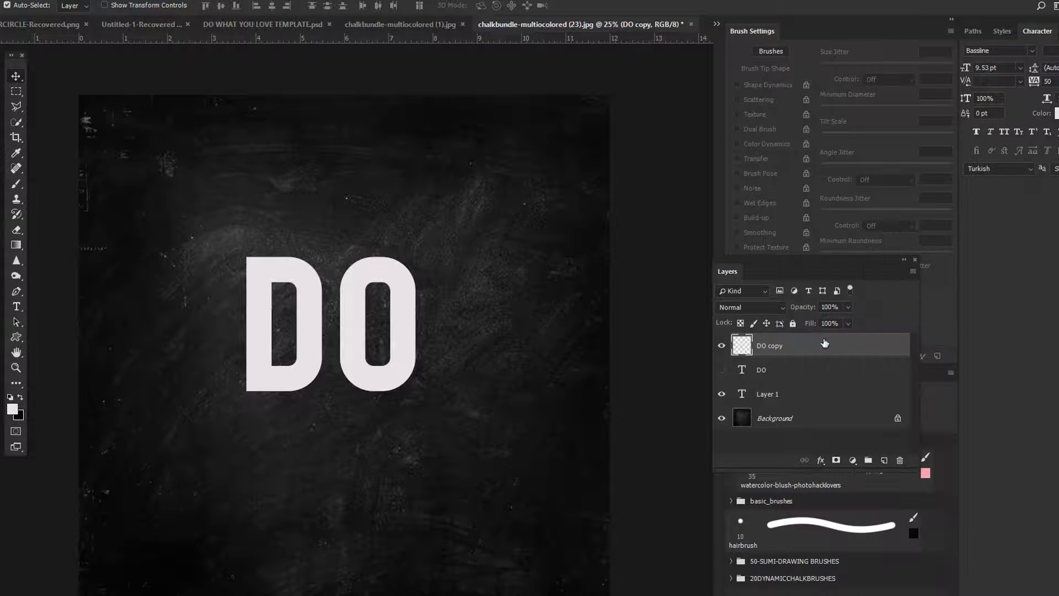
Load the DO copy letters as a selection, add a new empty layer above them, and hide DO copy.
{"action": "left_click", "coordinate": [740, 346], "text": "ctrl"}
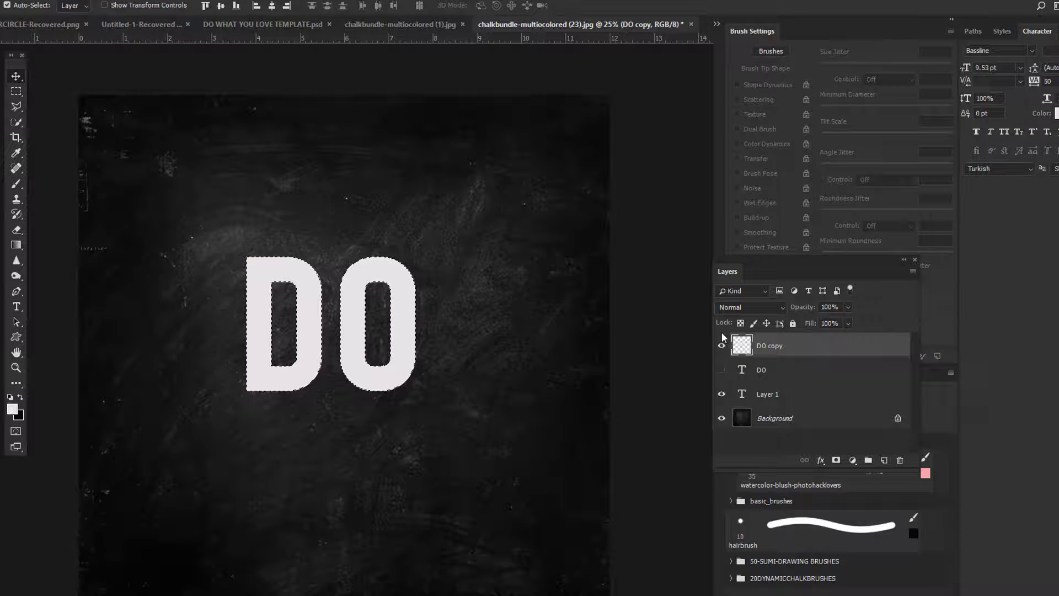
{"action": "left_click", "coordinate": [883, 460]}
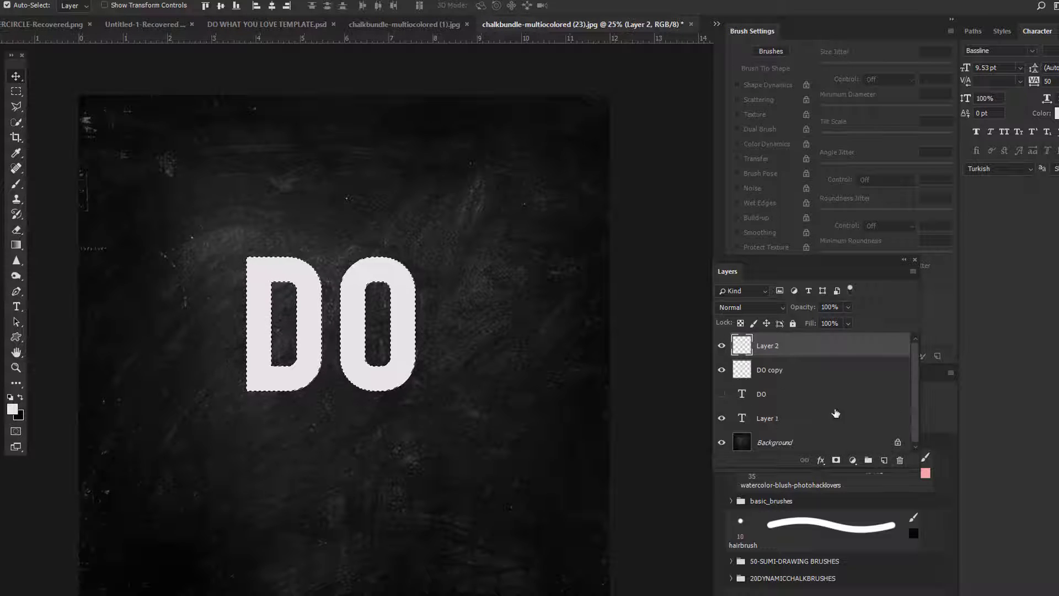
{"action": "left_click", "coordinate": [722, 370]}
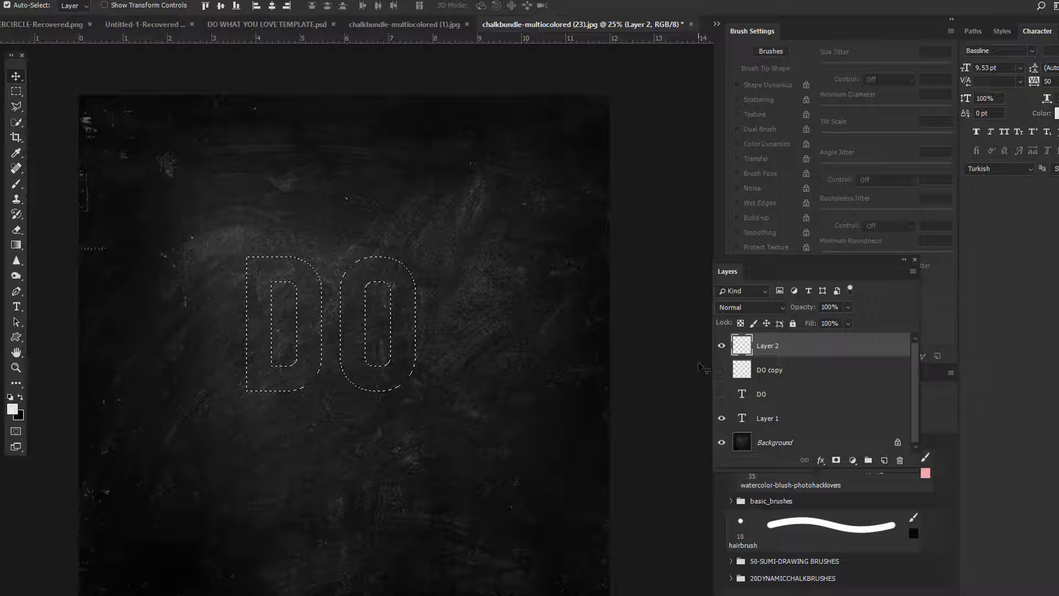
Fill the DO selection with white diagonal strokes using the 72 px brush from 20DYNAMICCHALKBRUSHES, and deselect.
{"action": "left_click", "coordinate": [16, 188]}
{"action": "left_click", "coordinate": [22, 5]}
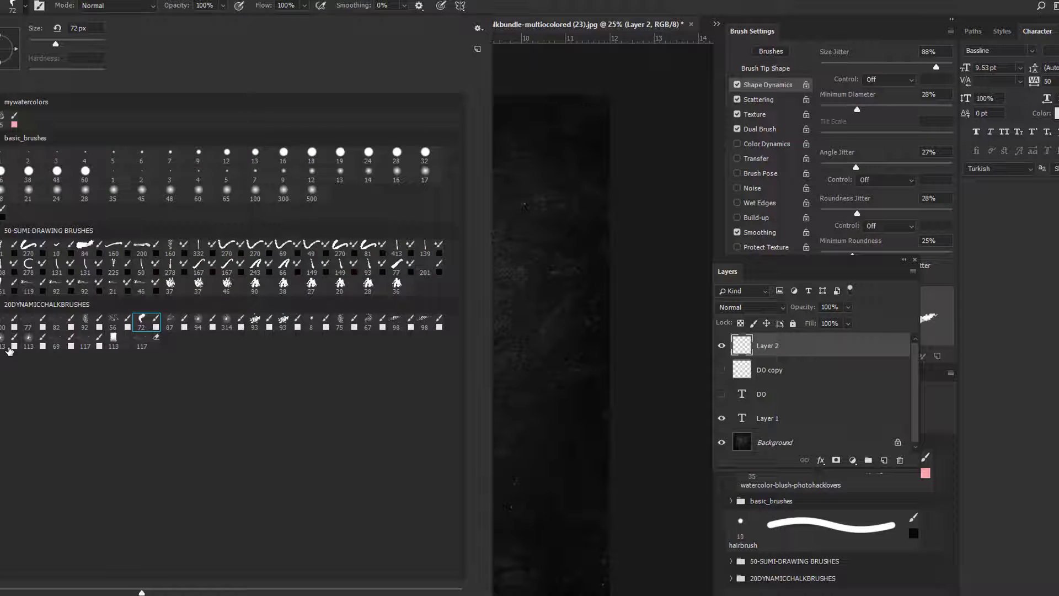
{"action": "left_click", "coordinate": [799, 346]}
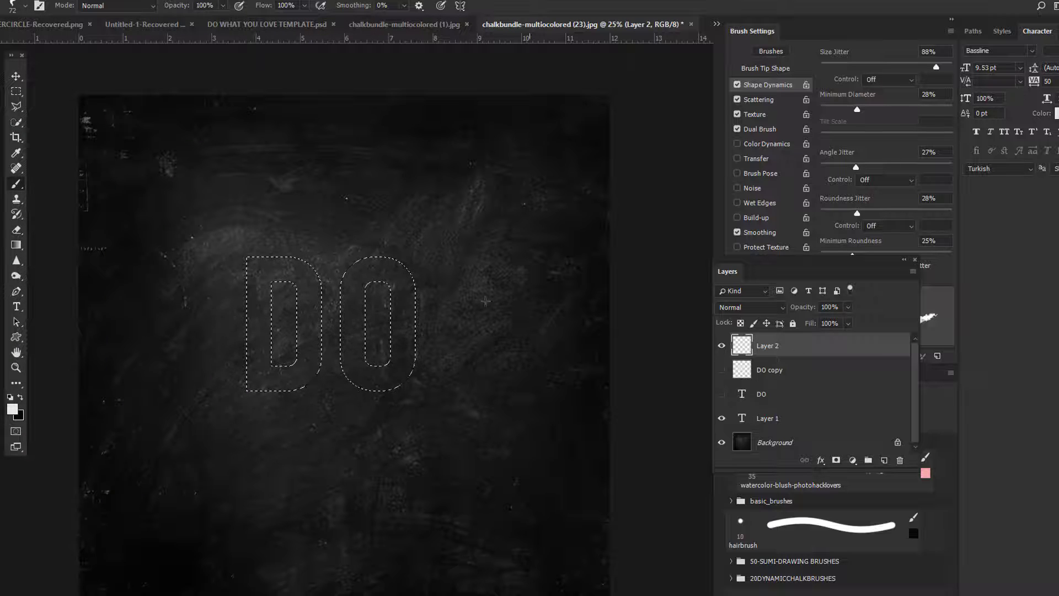
{"action": "left_click", "coordinate": [23, 6]}
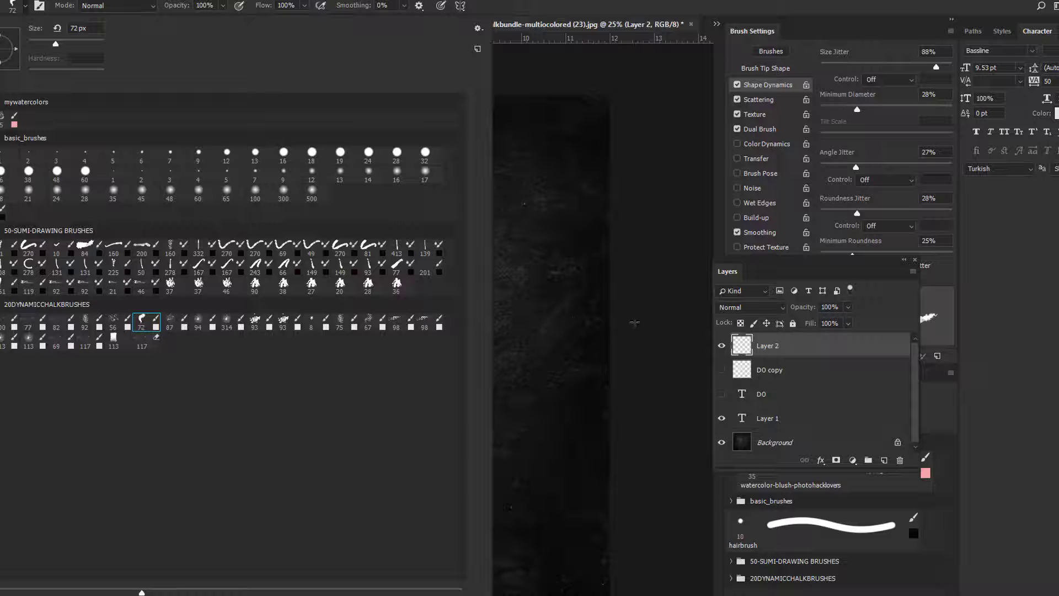
{"action": "left_click", "coordinate": [784, 345]}
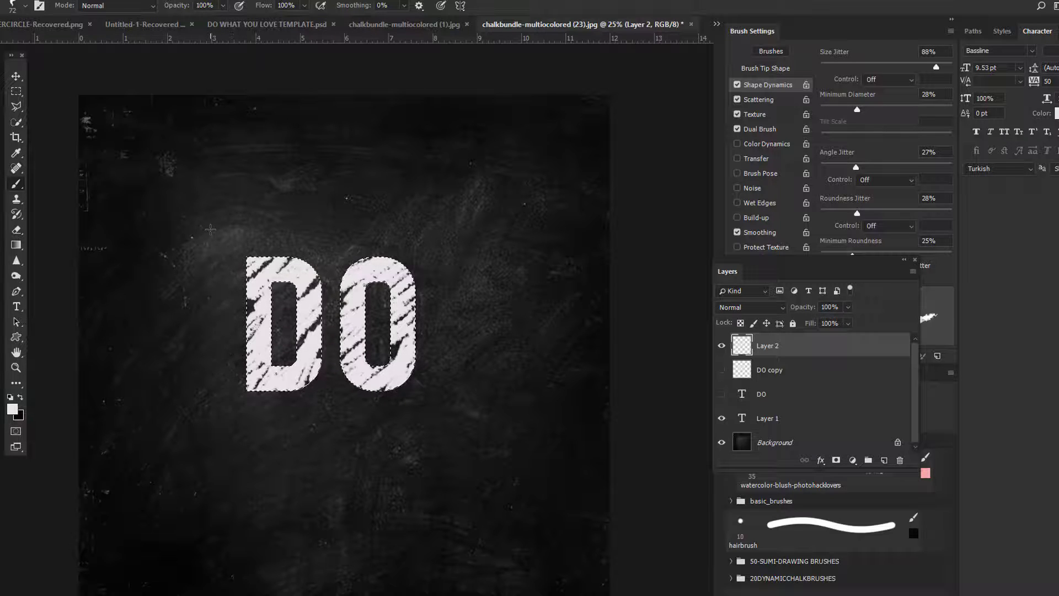
{"action": "key", "text": "ctrl+d"}
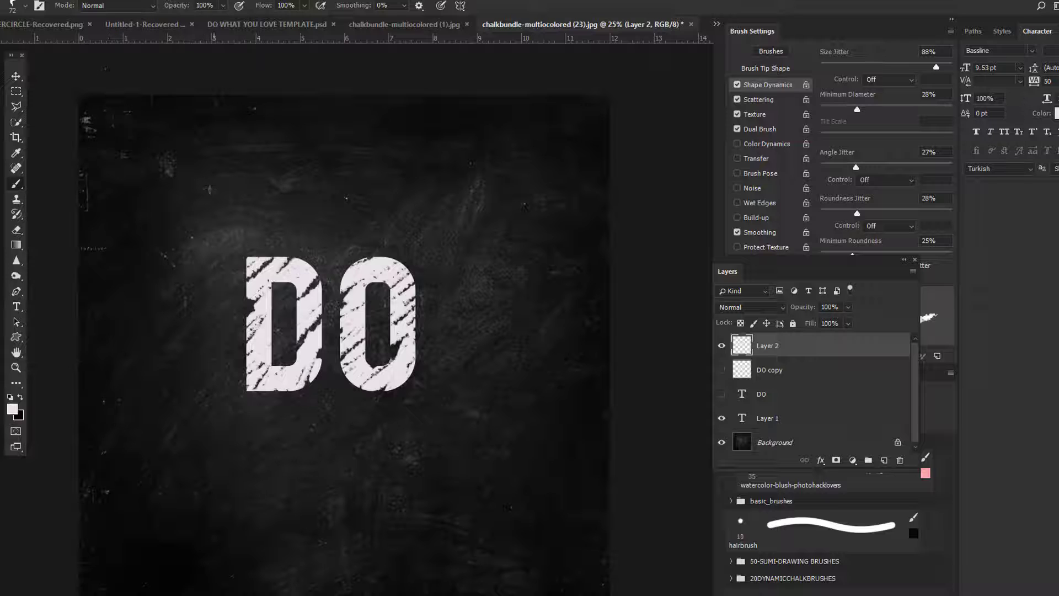
Add a reduced amount of Gaussian monochromatic noise to the brushed DO lettering on Layer 2.
{"action": "key", "text": "alt+t"}
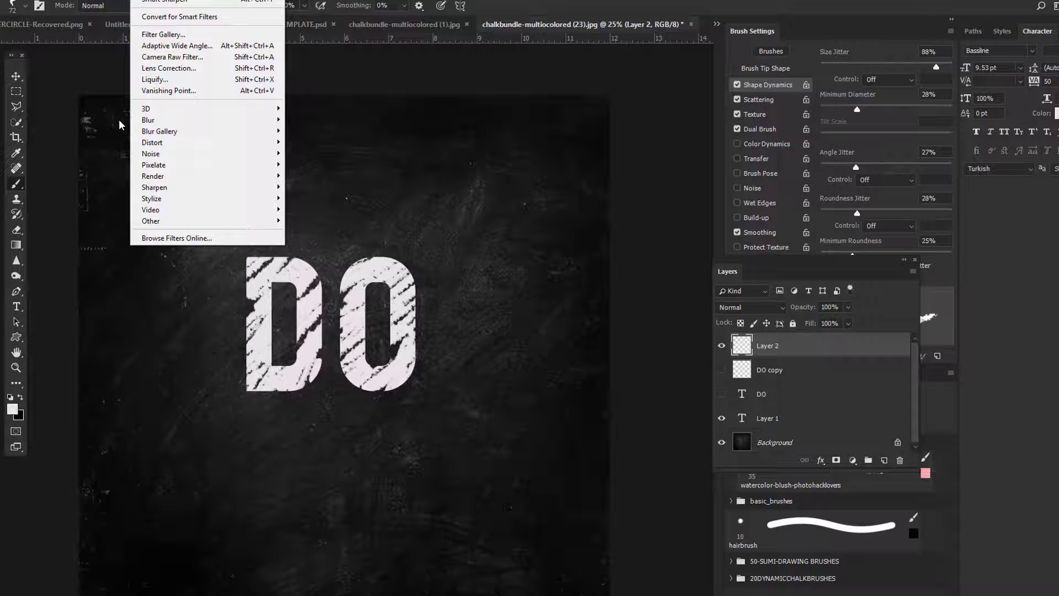
{"action": "mouse_move", "coordinate": [139, 144]}
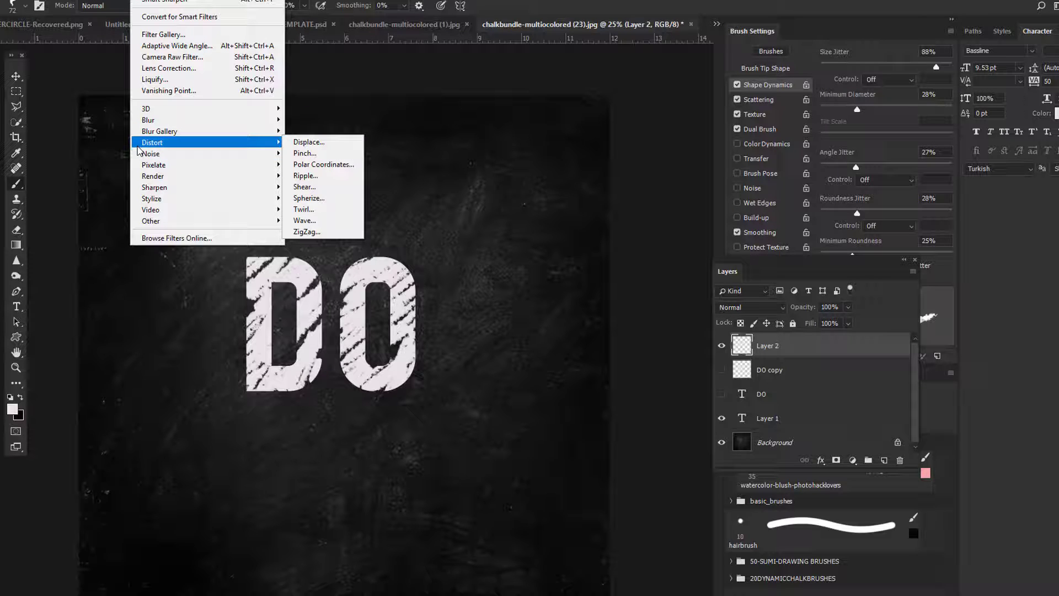
{"action": "mouse_move", "coordinate": [258, 159]}
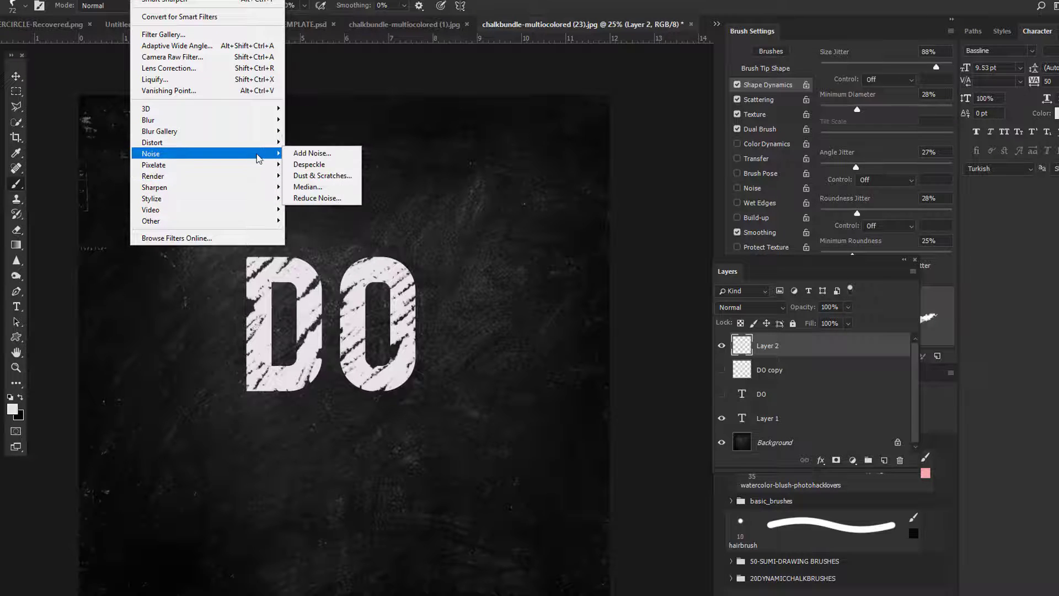
{"action": "left_click", "coordinate": [312, 153]}
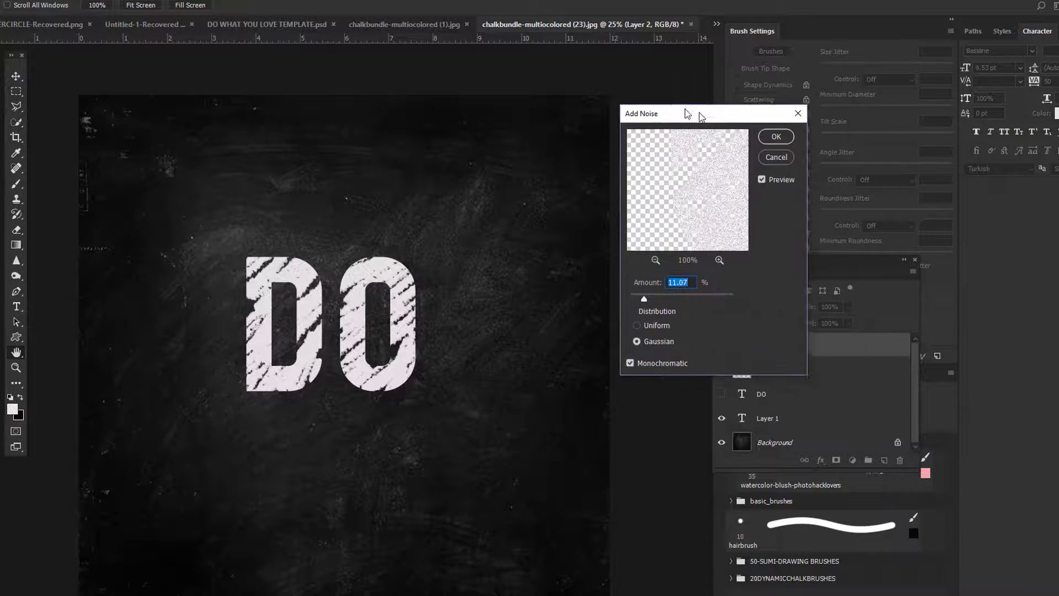
{"action": "left_click_drag", "start_coordinate": [687, 111], "coordinate": [636, 115]}
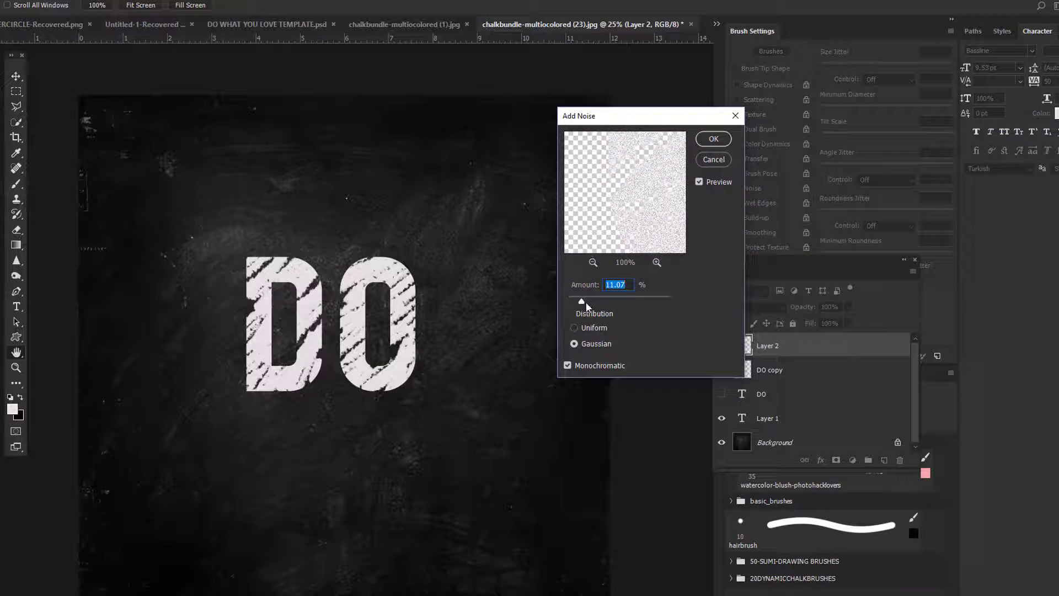
{"action": "left_click_drag", "start_coordinate": [581, 302], "coordinate": [571, 302]}
{"action": "left_click", "coordinate": [715, 138]}
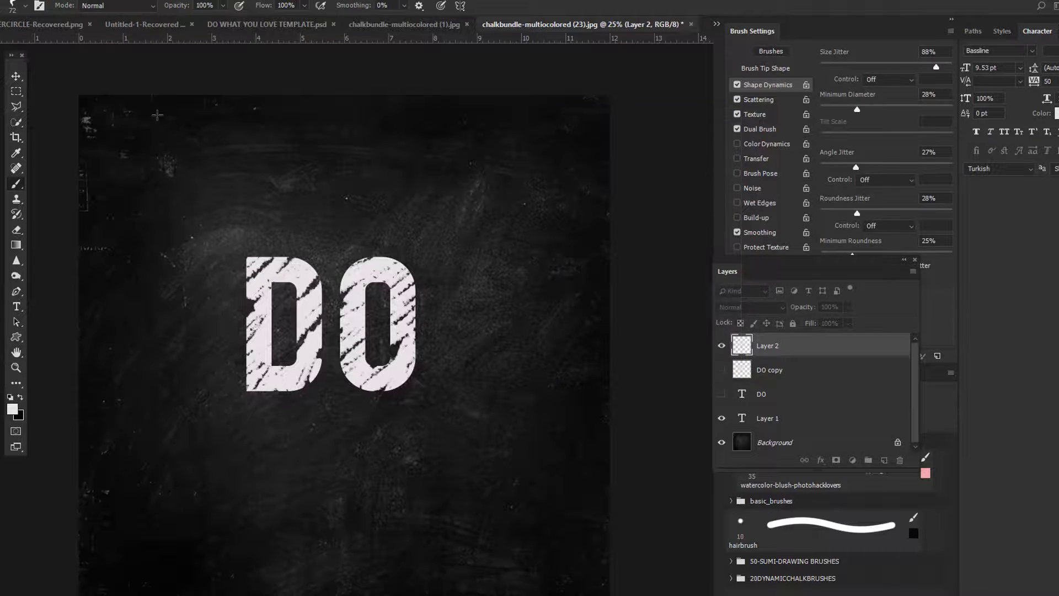
Smart Sharpen the brushed DO with 221% amount, 2.7 px radius and 32% noise reduction, and move it to the chalkboard's upper right.
{"action": "key", "text": "alt+t"}
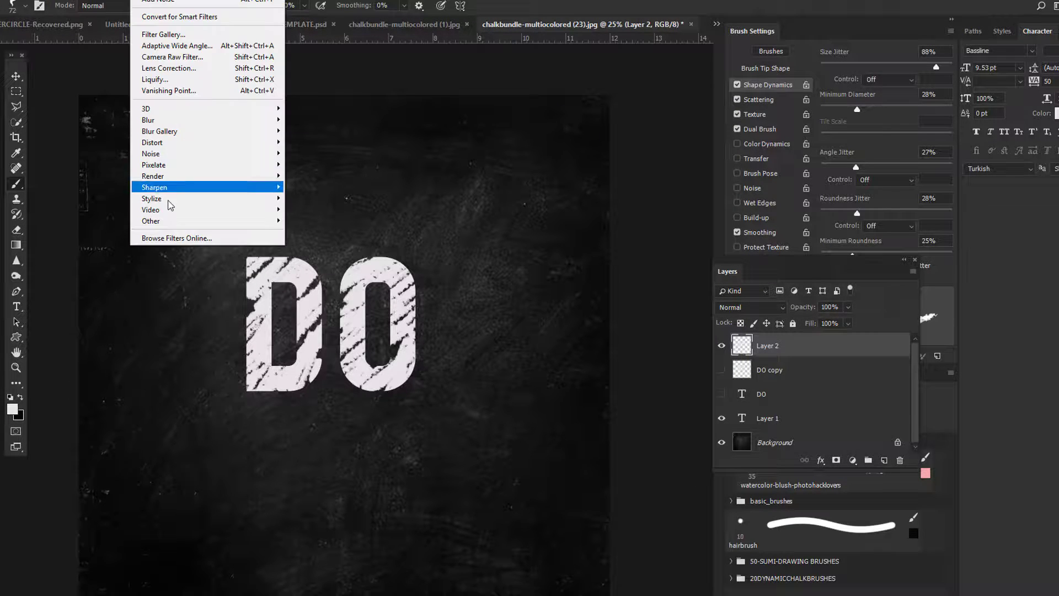
{"action": "mouse_move", "coordinate": [167, 190]}
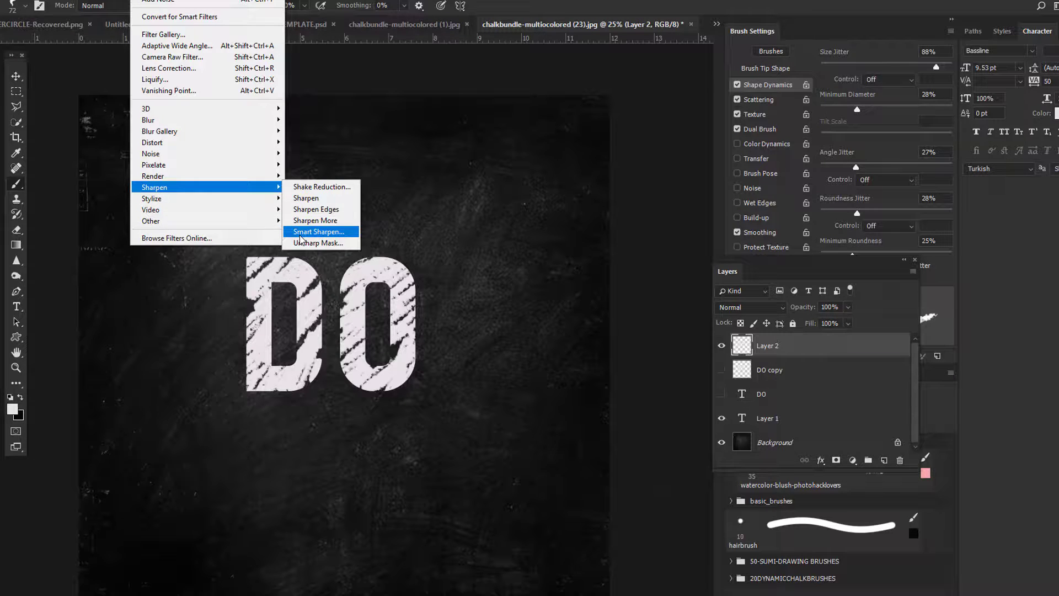
{"action": "left_click", "coordinate": [318, 232]}
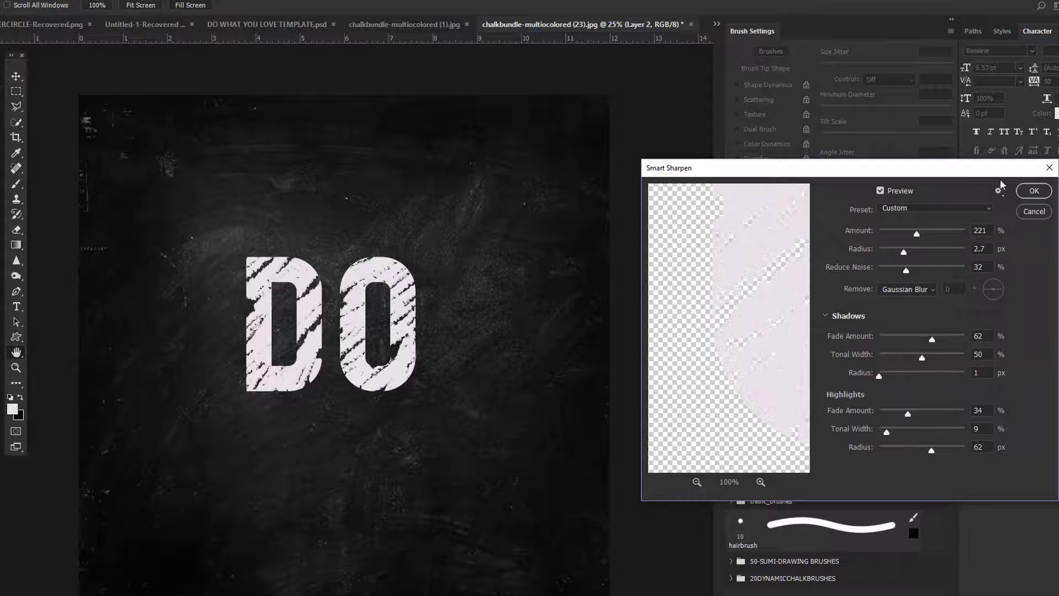
{"action": "left_click", "coordinate": [1034, 190]}
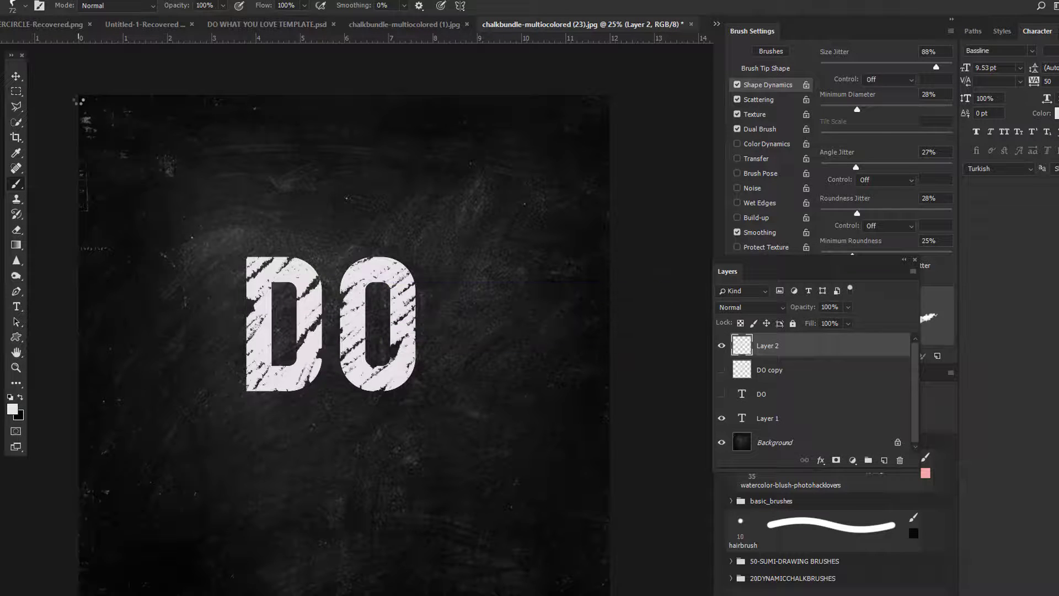
{"action": "left_click", "coordinate": [10, 78]}
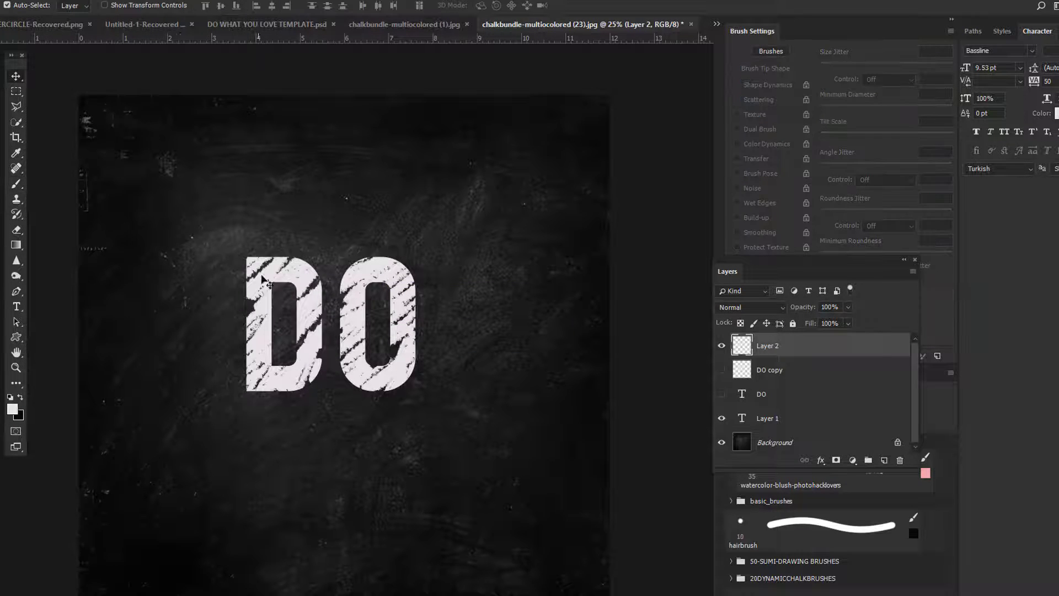
{"action": "left_click_drag", "start_coordinate": [270, 282], "coordinate": [369, 158]}
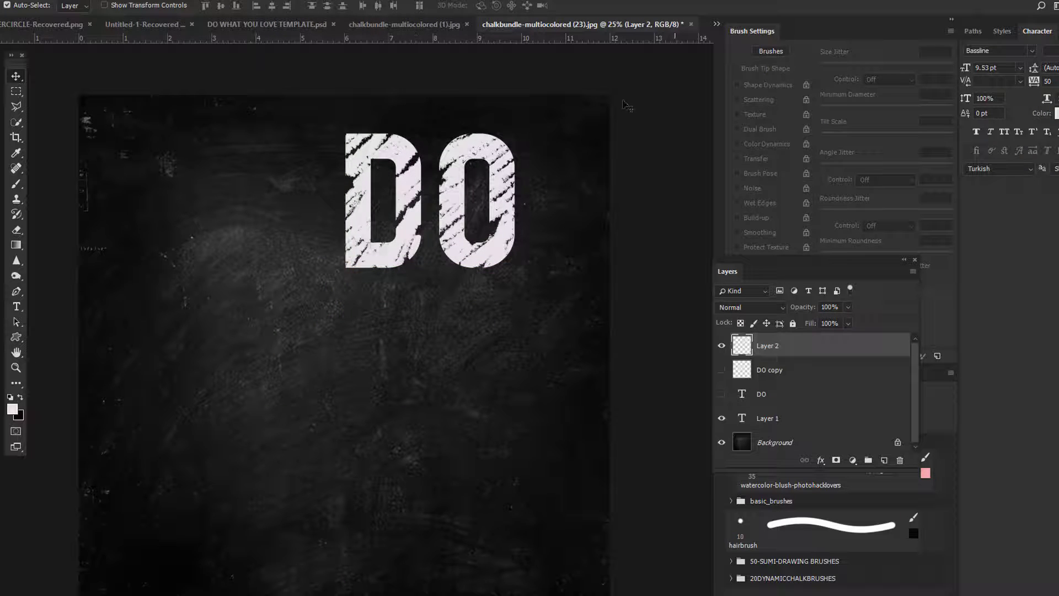
Add a new layer above the brushed DO and choose the 200 px brush from 20DYNAMICCHALKBRUSHES.
{"action": "left_click", "coordinate": [17, 185]}
{"action": "left_click", "coordinate": [25, 7]}
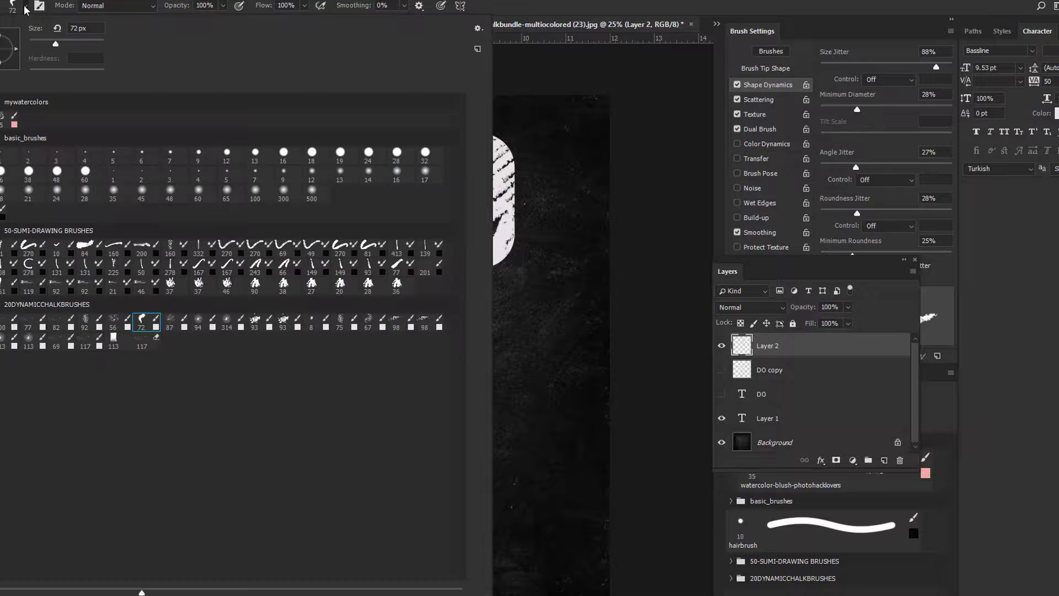
{"action": "left_click", "coordinate": [883, 461]}
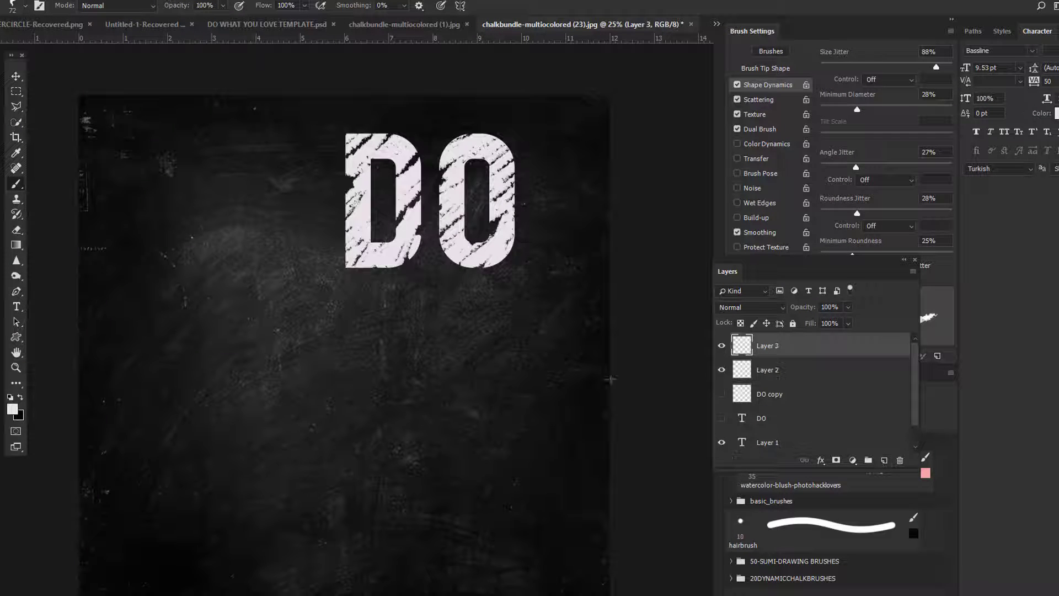
{"action": "left_click", "coordinate": [22, 6]}
{"action": "left_click", "coordinate": [8, 322]}
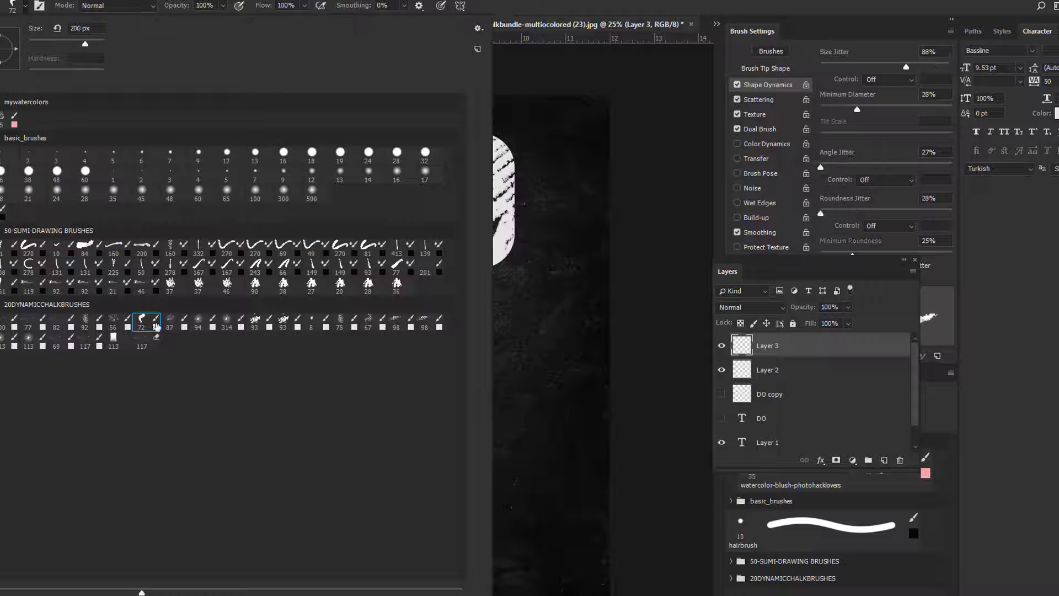
{"action": "left_click", "coordinate": [519, 349]}
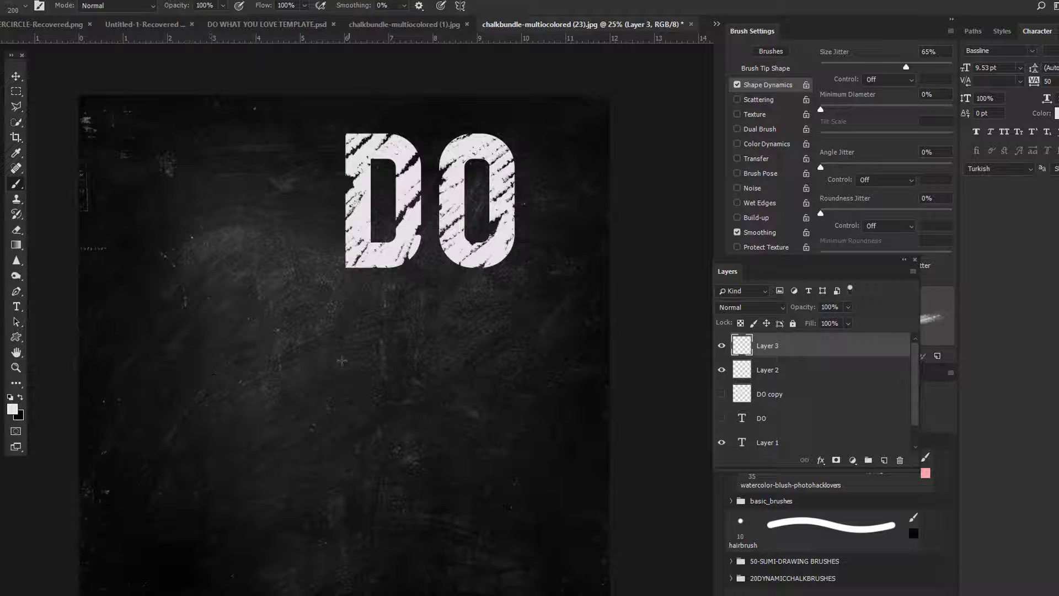
Try the 200 px chalk brush with a hatched block, the letters ABC and a looping line, and delete the test layer.
{"action": "left_click_drag", "start_coordinate": [304, 365], "coordinate": [413, 369]}
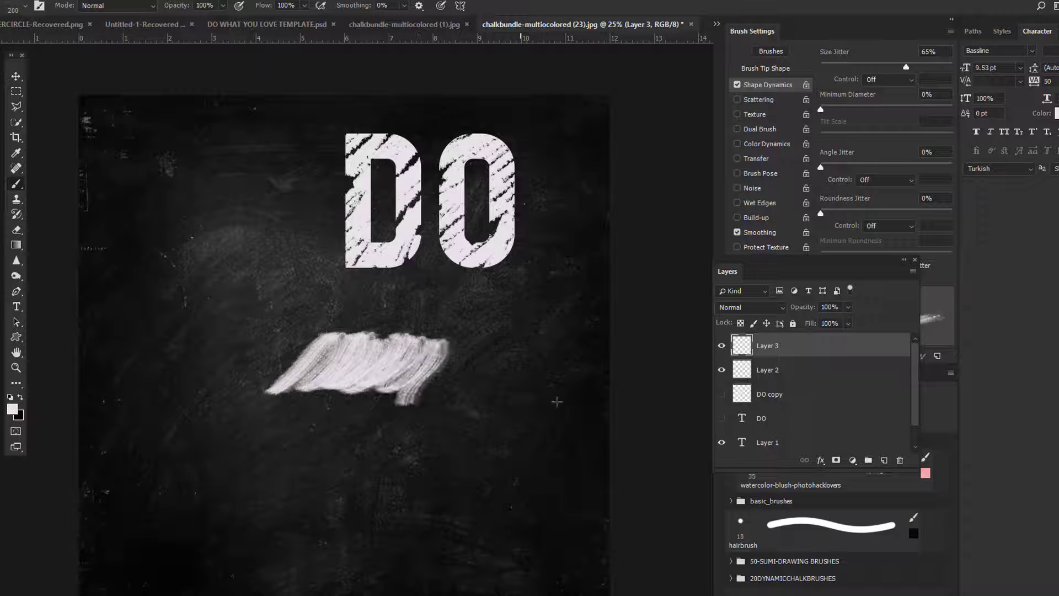
{"action": "mouse_move", "coordinate": [309, 462]}
{"action": "left_mouse_down"}
{"action": "mouse_move", "coordinate": [374, 544]}
{"action": "mouse_move", "coordinate": [255, 561]}
{"action": "left_mouse_up"}
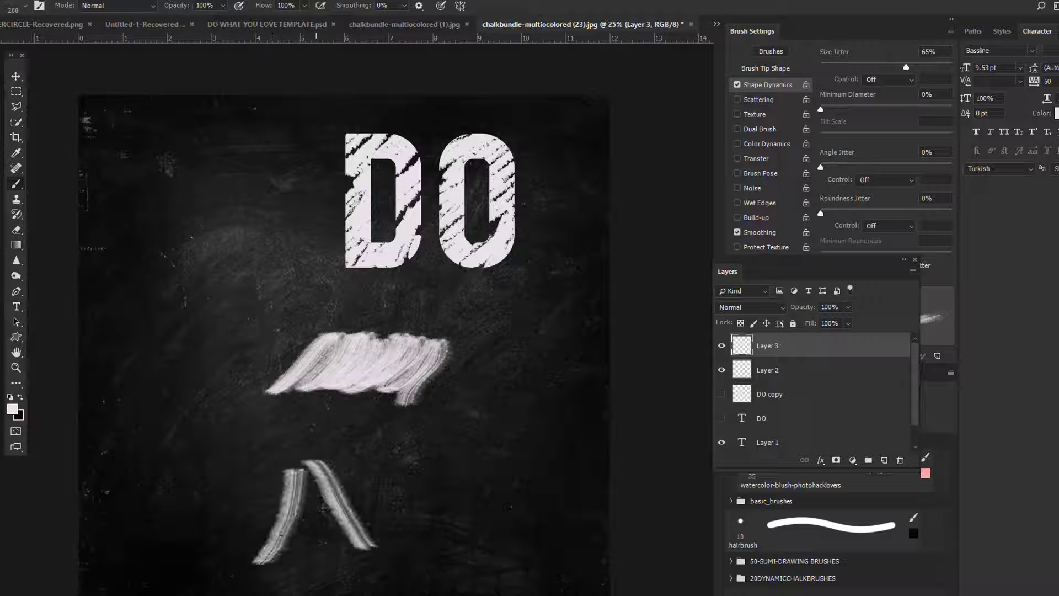
{"action": "left_click_drag", "start_coordinate": [259, 524], "coordinate": [338, 503]}
{"action": "left_click_drag", "start_coordinate": [414, 458], "coordinate": [389, 516]}
{"action": "mouse_move", "coordinate": [408, 462]}
{"action": "left_mouse_down"}
{"action": "mouse_move", "coordinate": [436, 467]}
{"action": "mouse_move", "coordinate": [381, 513]}
{"action": "left_mouse_up"}
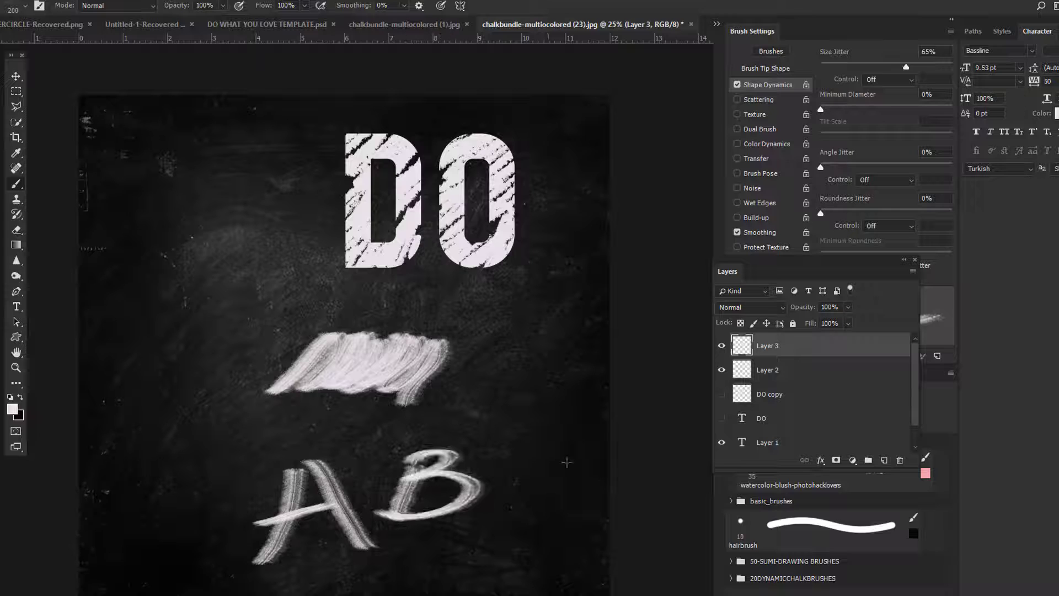
{"action": "mouse_move", "coordinate": [566, 462]}
{"action": "left_mouse_down"}
{"action": "mouse_move", "coordinate": [574, 524]}
{"action": "mouse_move", "coordinate": [588, 527]}
{"action": "left_mouse_up"}
{"action": "mouse_move", "coordinate": [154, 295]}
{"action": "left_mouse_down"}
{"action": "mouse_move", "coordinate": [218, 219]}
{"action": "mouse_move", "coordinate": [231, 268]}
{"action": "mouse_move", "coordinate": [306, 230]}
{"action": "mouse_move", "coordinate": [386, 273]}
{"action": "left_mouse_up"}
{"action": "left_click_drag", "start_coordinate": [480, 299], "coordinate": [542, 300]}
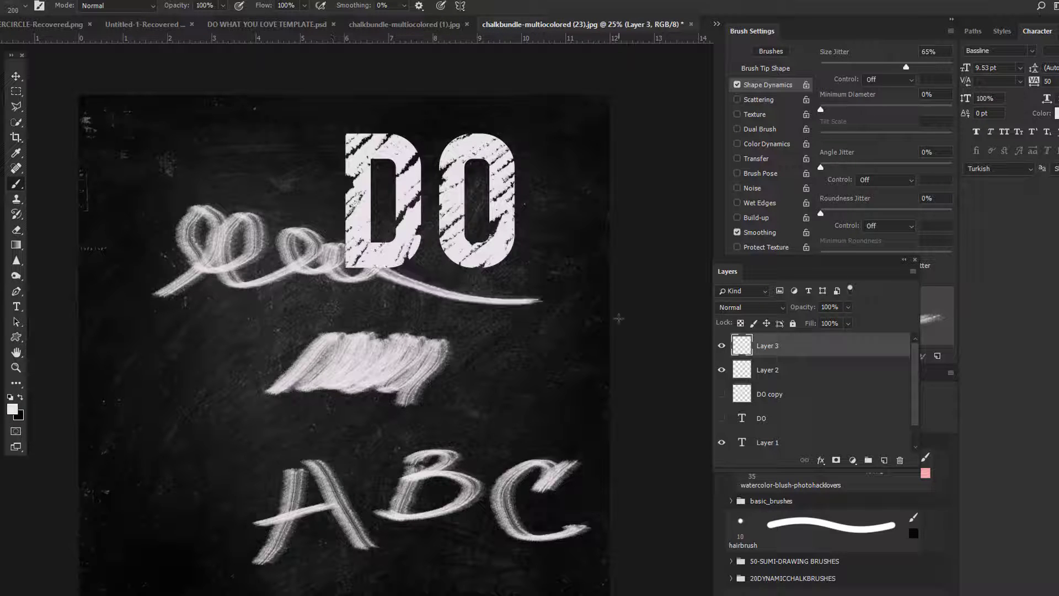
{"action": "left_click_drag", "start_coordinate": [826, 346], "coordinate": [898, 461]}
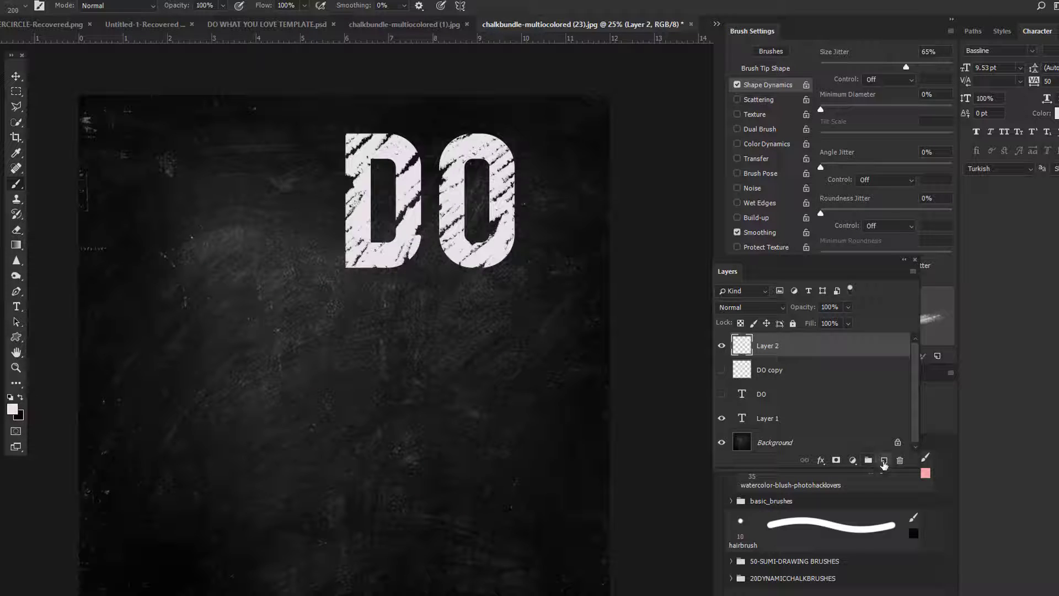
Choose the 77 px dynamic chalk brush and draw diagonal lines and a small hatched block below the DO lettering on Layer 3.
{"action": "left_click", "coordinate": [13, 5]}
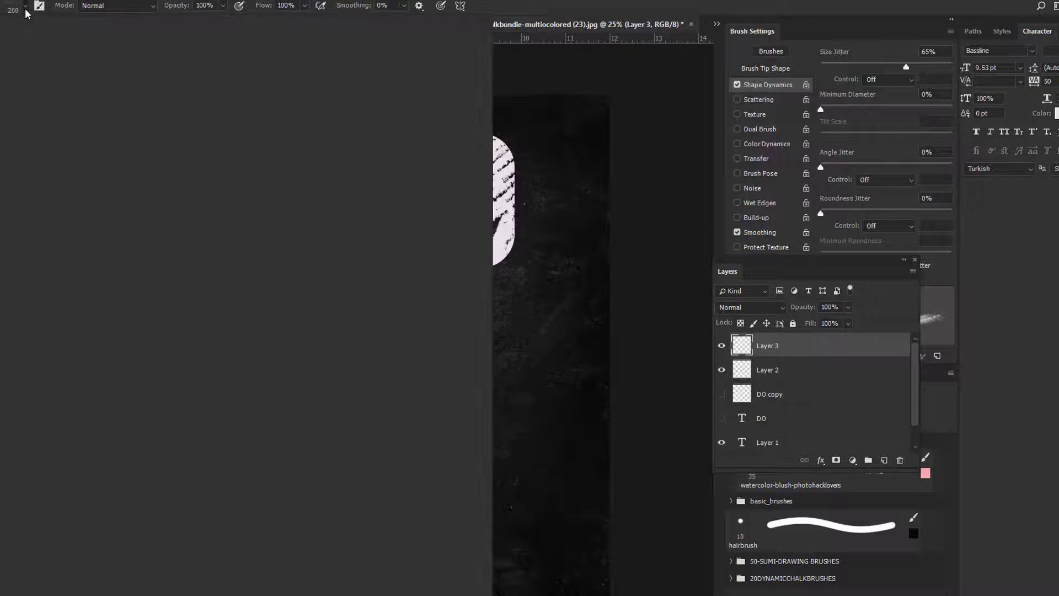
{"action": "left_click", "coordinate": [529, 344]}
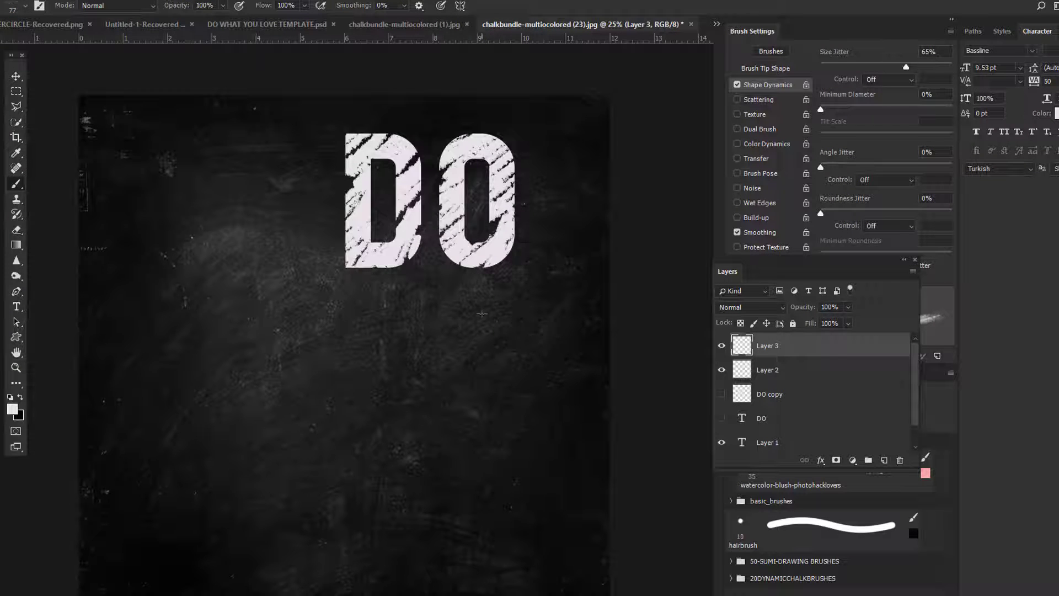
{"action": "left_click_drag", "start_coordinate": [495, 311], "coordinate": [293, 366]}
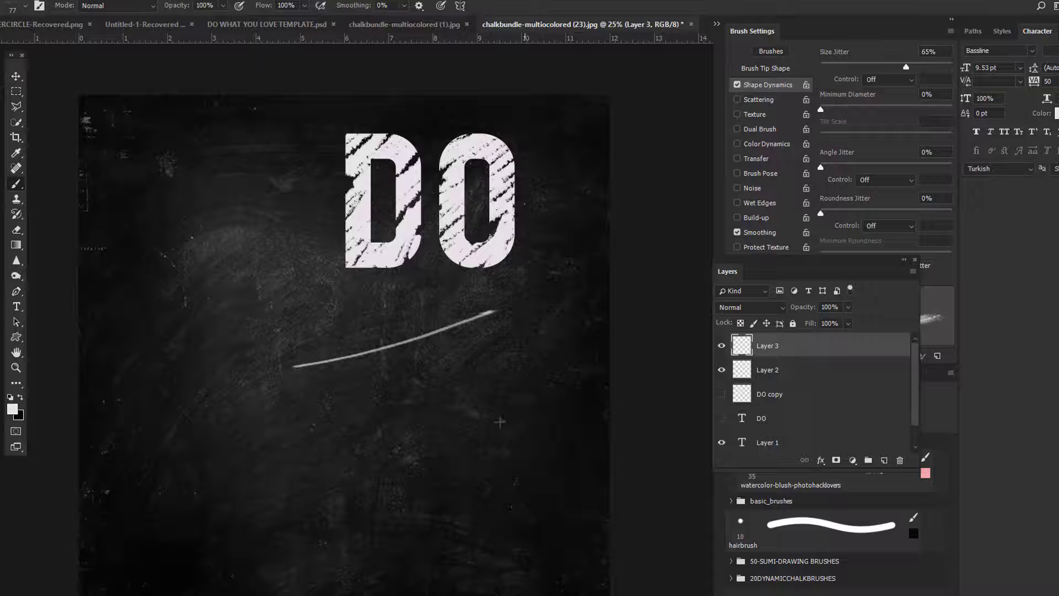
{"action": "mouse_move", "coordinate": [480, 404]}
{"action": "left_mouse_down"}
{"action": "mouse_move", "coordinate": [500, 437]}
{"action": "mouse_move", "coordinate": [498, 412]}
{"action": "mouse_move", "coordinate": [518, 431]}
{"action": "mouse_move", "coordinate": [512, 387]}
{"action": "mouse_move", "coordinate": [540, 394]}
{"action": "mouse_move", "coordinate": [266, 517]}
{"action": "left_mouse_up"}
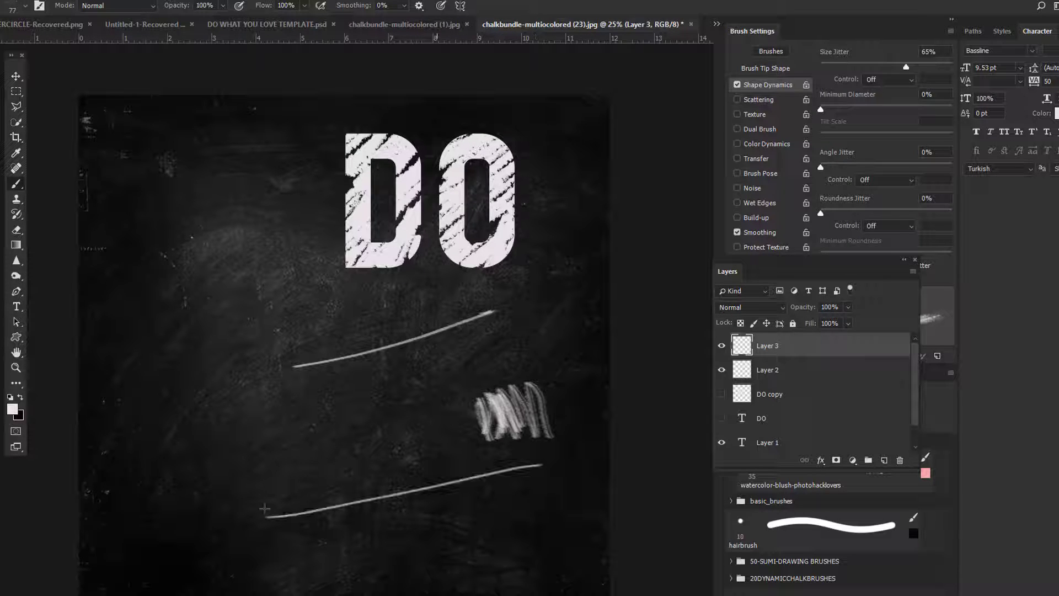
{"action": "mouse_move", "coordinate": [494, 481]}
{"action": "left_mouse_down"}
{"action": "mouse_move", "coordinate": [265, 544]}
{"action": "mouse_move", "coordinate": [335, 537]}
{"action": "left_mouse_up"}
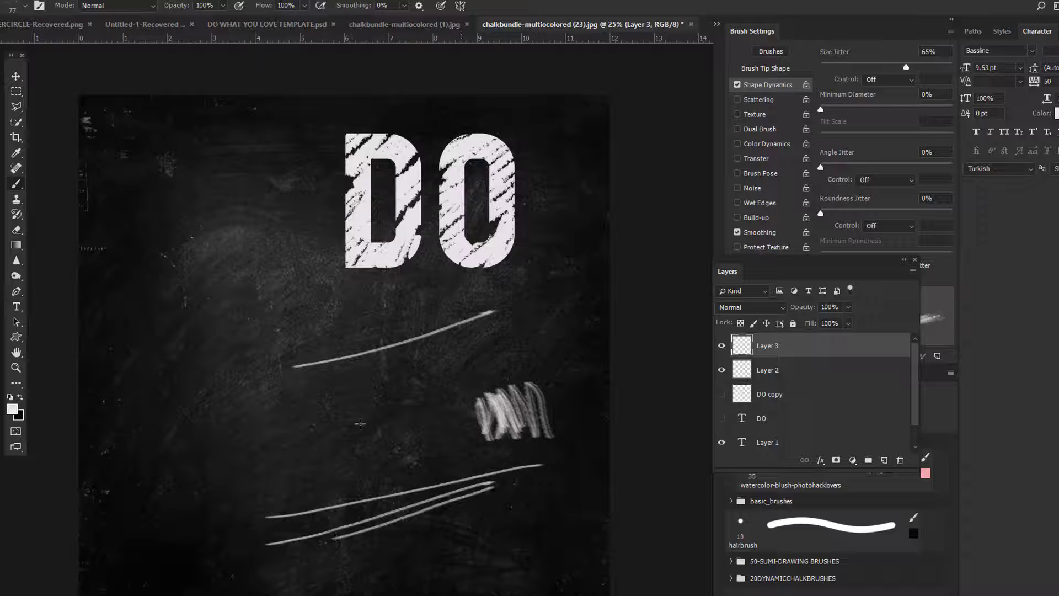
Write the letters ABC and sketch two hearts with the 77 px chalk brush, and delete the test layer.
{"action": "mouse_move", "coordinate": [335, 439]}
{"action": "left_mouse_down"}
{"action": "mouse_move", "coordinate": [391, 412]}
{"action": "mouse_move", "coordinate": [381, 417]}
{"action": "mouse_move", "coordinate": [390, 389]}
{"action": "mouse_move", "coordinate": [388, 426]}
{"action": "mouse_move", "coordinate": [390, 389]}
{"action": "left_mouse_up"}
{"action": "mouse_move", "coordinate": [392, 386]}
{"action": "left_mouse_down"}
{"action": "mouse_move", "coordinate": [406, 404]}
{"action": "mouse_move", "coordinate": [386, 422]}
{"action": "left_mouse_up"}
{"action": "mouse_move", "coordinate": [458, 356]}
{"action": "left_mouse_down"}
{"action": "mouse_move", "coordinate": [465, 381]}
{"action": "mouse_move", "coordinate": [494, 362]}
{"action": "mouse_move", "coordinate": [487, 389]}
{"action": "left_mouse_up"}
{"action": "mouse_move", "coordinate": [236, 301]}
{"action": "left_mouse_down"}
{"action": "mouse_move", "coordinate": [168, 252]}
{"action": "mouse_move", "coordinate": [234, 305]}
{"action": "left_mouse_up"}
{"action": "mouse_move", "coordinate": [253, 442]}
{"action": "left_mouse_down"}
{"action": "mouse_move", "coordinate": [217, 407]}
{"action": "mouse_move", "coordinate": [274, 441]}
{"action": "left_mouse_up"}
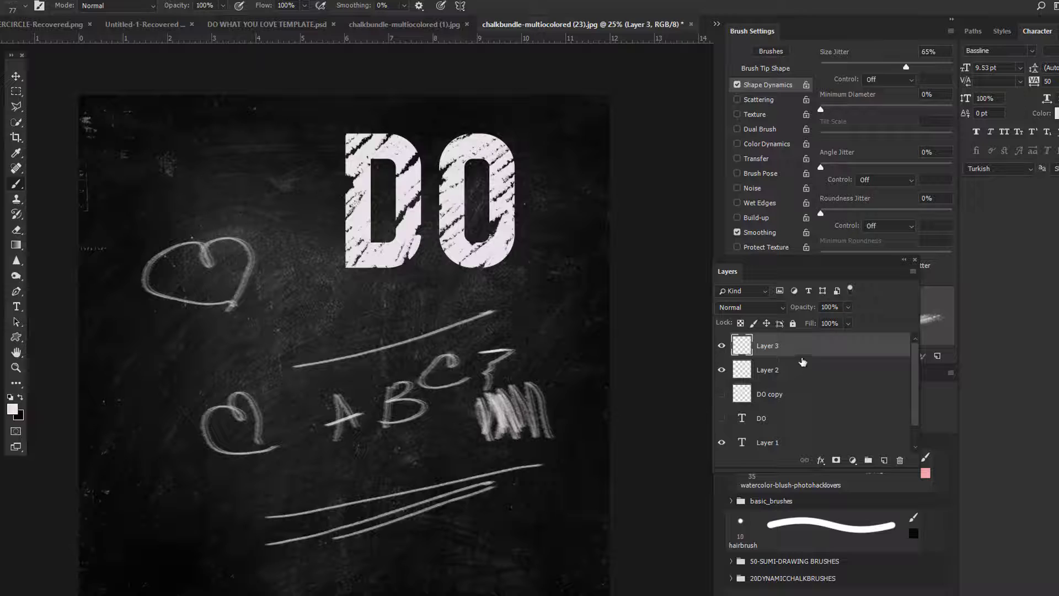
{"action": "left_click", "coordinate": [860, 375], "text": "shift"}
{"action": "key", "text": "ctrl+e"}
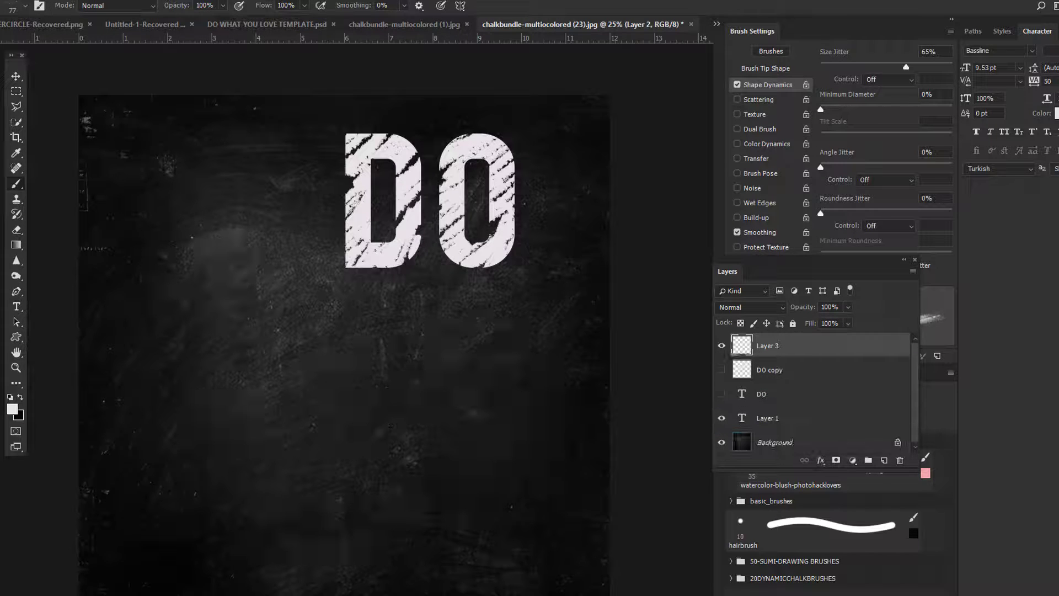
Choose the 82 px dynamic chalk brush and draw curved strokes and a rectangle below the DO lettering on Layer 2.
{"action": "left_click", "coordinate": [25, 6]}
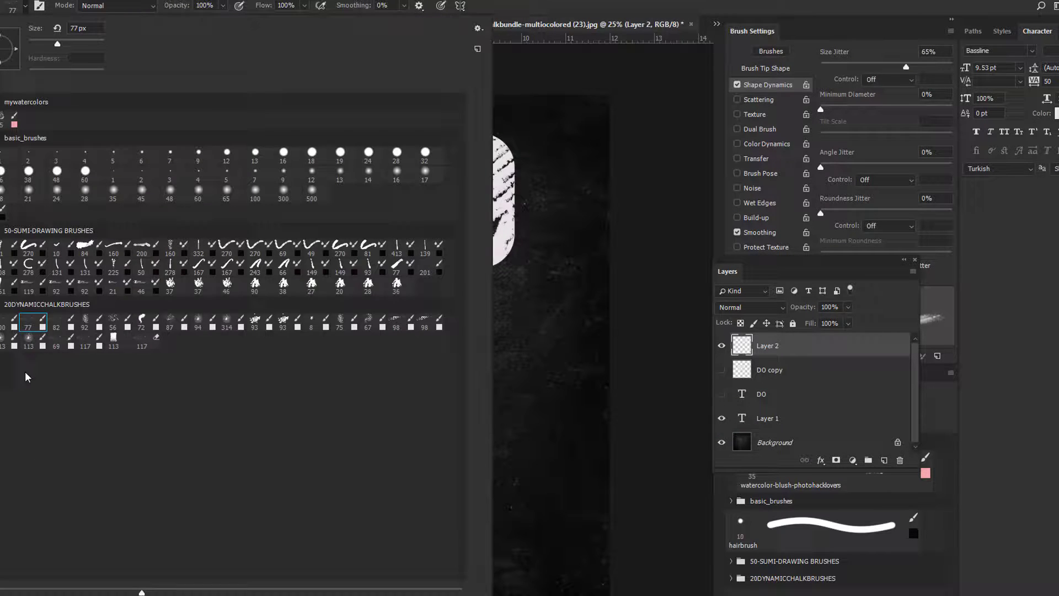
{"action": "left_click", "coordinate": [52, 323]}
{"action": "left_click", "coordinate": [534, 348]}
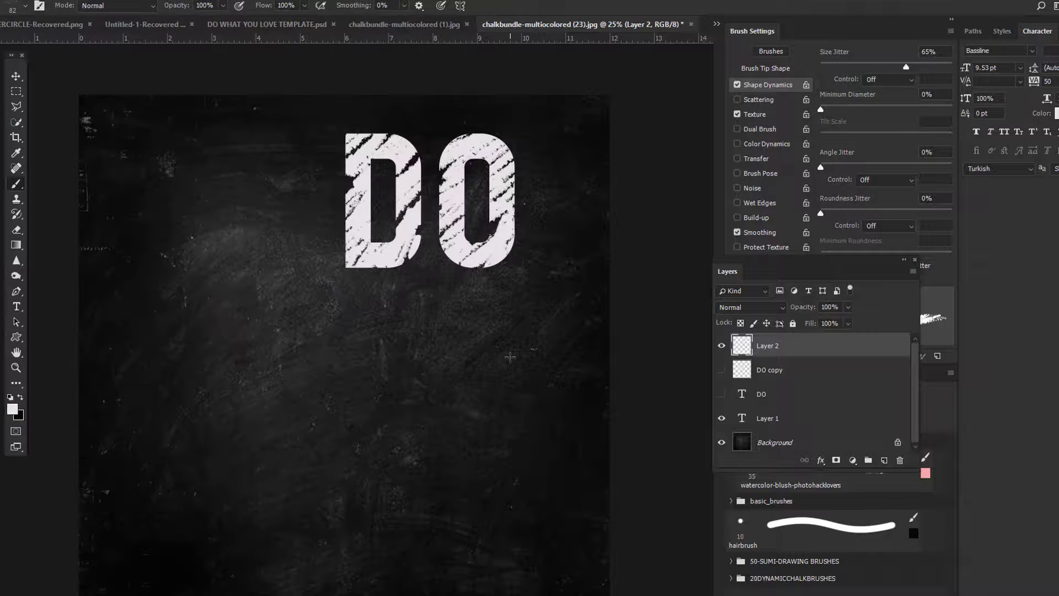
{"action": "left_click_drag", "start_coordinate": [524, 263], "coordinate": [504, 264]}
{"action": "left_click_drag", "start_coordinate": [486, 312], "coordinate": [456, 403]}
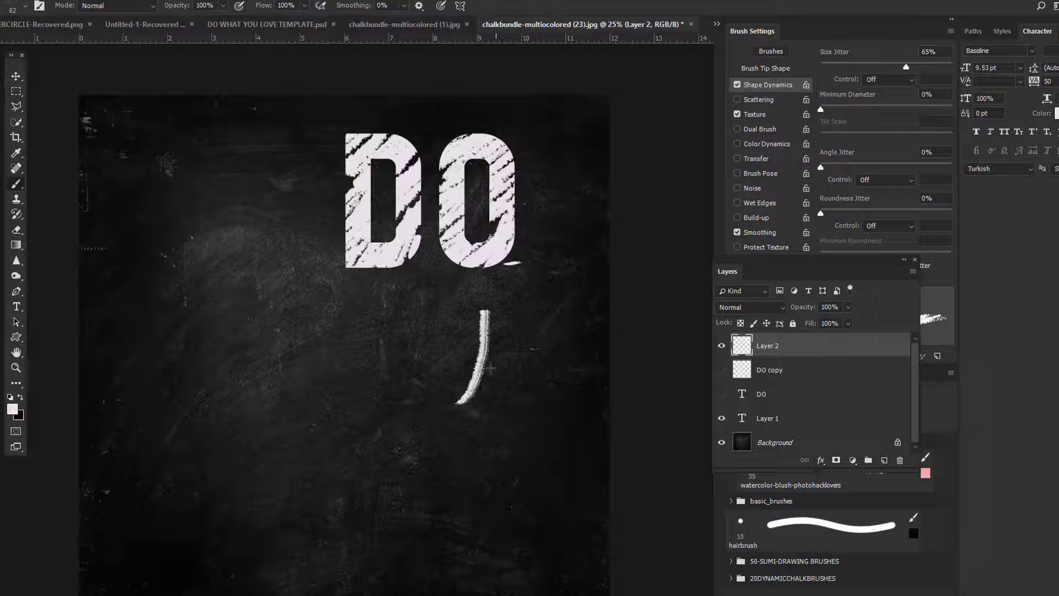
{"action": "mouse_move", "coordinate": [479, 344]}
{"action": "left_mouse_down"}
{"action": "mouse_move", "coordinate": [411, 375]}
{"action": "mouse_move", "coordinate": [323, 378]}
{"action": "left_mouse_up"}
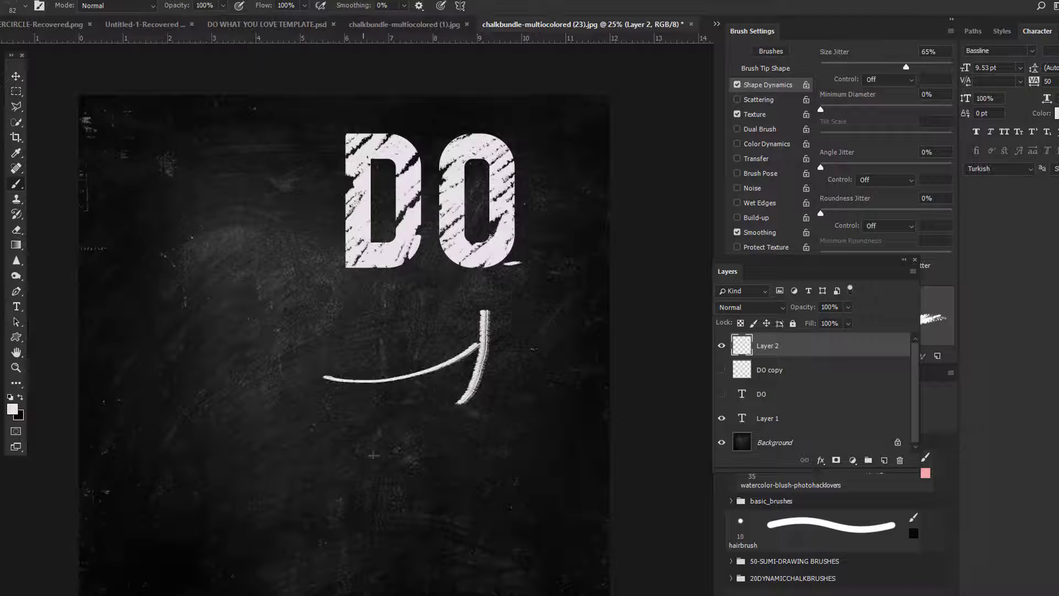
{"action": "mouse_move", "coordinate": [340, 453]}
{"action": "left_mouse_down"}
{"action": "mouse_move", "coordinate": [351, 503]}
{"action": "mouse_move", "coordinate": [270, 498]}
{"action": "mouse_move", "coordinate": [244, 461]}
{"action": "mouse_move", "coordinate": [233, 470]}
{"action": "left_mouse_up"}
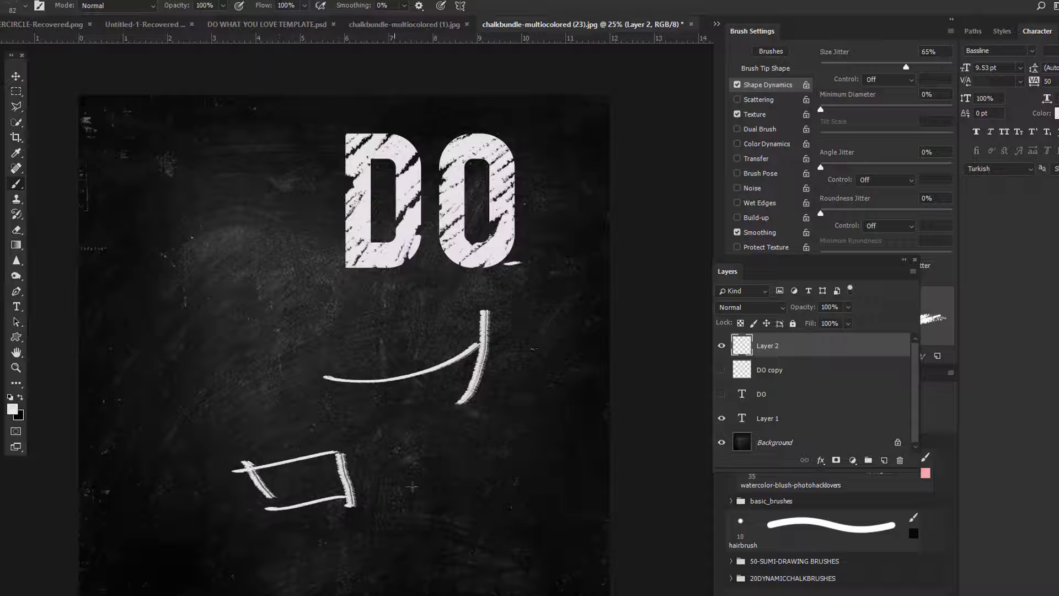
Write E=MC with a small rectangle beneath it and sketch a pair of eyeglasses near the chalkboard's lower edge.
{"action": "mouse_move", "coordinate": [446, 459]}
{"action": "left_mouse_down"}
{"action": "mouse_move", "coordinate": [405, 513]}
{"action": "mouse_move", "coordinate": [436, 502]}
{"action": "mouse_move", "coordinate": [411, 482]}
{"action": "mouse_move", "coordinate": [470, 474]}
{"action": "left_mouse_up"}
{"action": "mouse_move", "coordinate": [443, 488]}
{"action": "left_mouse_down"}
{"action": "mouse_move", "coordinate": [496, 493]}
{"action": "mouse_move", "coordinate": [504, 472]}
{"action": "mouse_move", "coordinate": [512, 482]}
{"action": "mouse_move", "coordinate": [563, 481]}
{"action": "mouse_move", "coordinate": [484, 541]}
{"action": "left_mouse_up"}
{"action": "left_click_drag", "start_coordinate": [473, 513], "coordinate": [548, 501]}
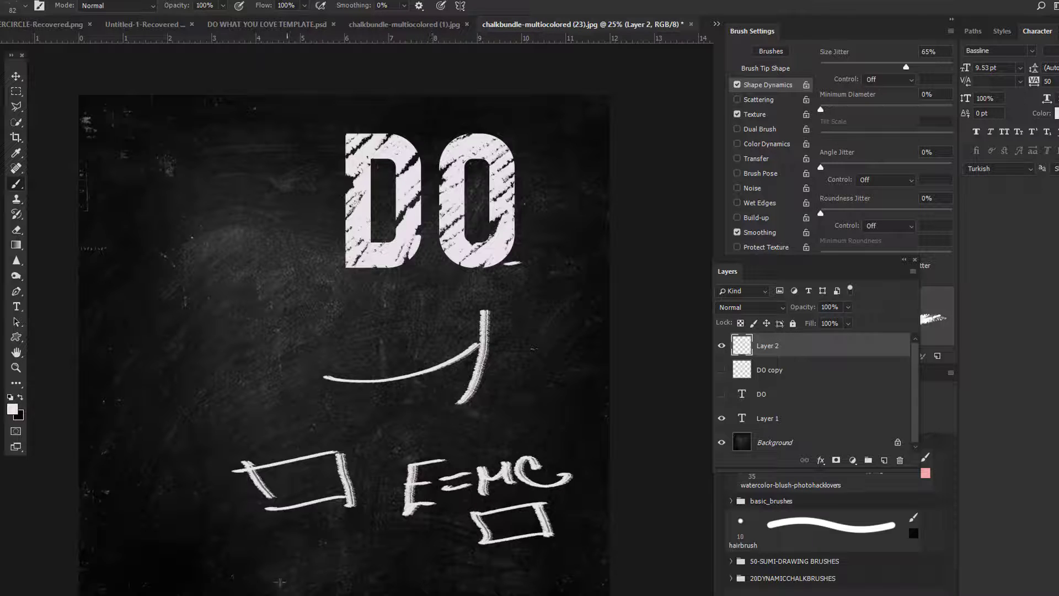
{"action": "mouse_move", "coordinate": [320, 557]}
{"action": "left_mouse_down"}
{"action": "mouse_move", "coordinate": [290, 574]}
{"action": "mouse_move", "coordinate": [330, 559]}
{"action": "left_mouse_up"}
{"action": "mouse_move", "coordinate": [228, 567]}
{"action": "left_mouse_down"}
{"action": "mouse_move", "coordinate": [301, 574]}
{"action": "mouse_move", "coordinate": [358, 549]}
{"action": "left_mouse_up"}
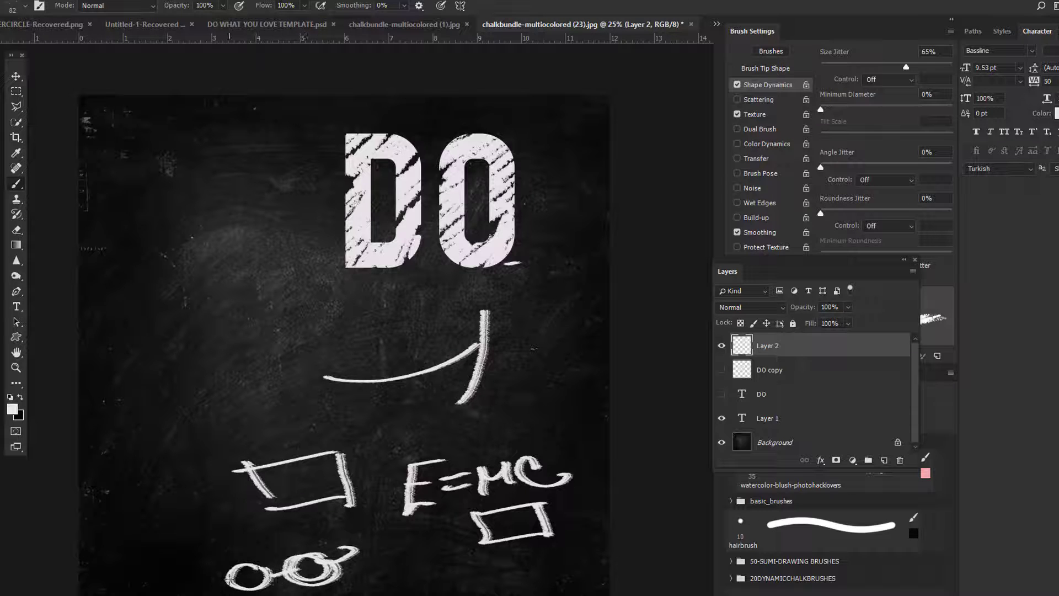
{"action": "left_click_drag", "start_coordinate": [229, 578], "coordinate": [186, 582]}
{"action": "left_click_drag", "start_coordinate": [335, 583], "coordinate": [319, 595]}
Draw a zigzag scribble, a heart and hatched strokes around the chalkboard with the 82 px brush.
{"action": "mouse_move", "coordinate": [209, 326]}
{"action": "left_mouse_down"}
{"action": "mouse_move", "coordinate": [246, 313]}
{"action": "mouse_move", "coordinate": [126, 312]}
{"action": "mouse_move", "coordinate": [240, 276]}
{"action": "mouse_move", "coordinate": [193, 266]}
{"action": "mouse_move", "coordinate": [182, 229]}
{"action": "left_mouse_up"}
{"action": "mouse_move", "coordinate": [192, 411]}
{"action": "left_mouse_down"}
{"action": "mouse_move", "coordinate": [161, 422]}
{"action": "mouse_move", "coordinate": [220, 440]}
{"action": "left_mouse_up"}
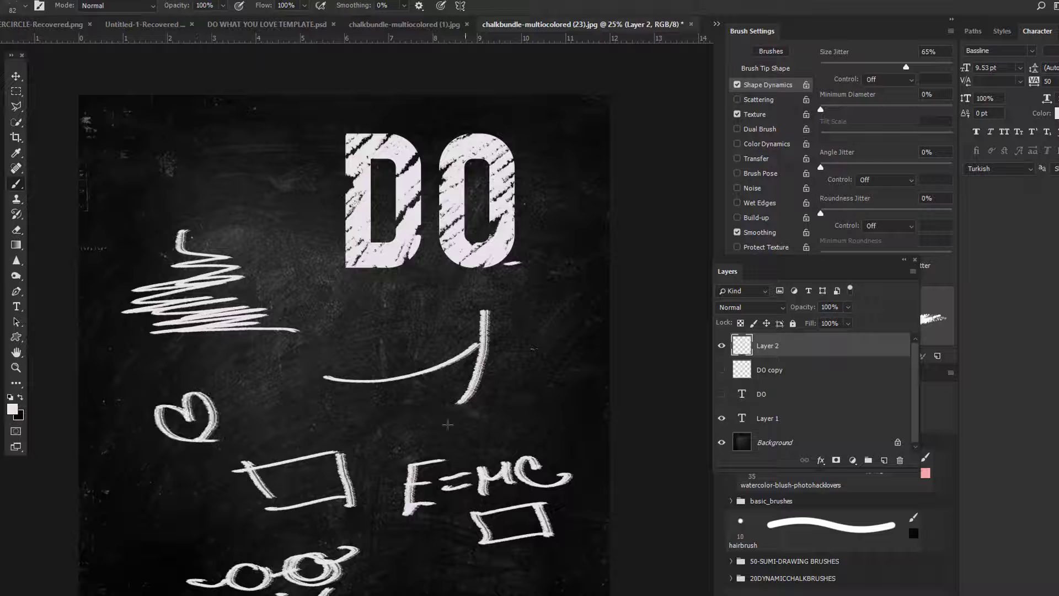
{"action": "mouse_move", "coordinate": [418, 426]}
{"action": "left_mouse_down"}
{"action": "mouse_move", "coordinate": [479, 435]}
{"action": "mouse_move", "coordinate": [444, 441]}
{"action": "left_mouse_up"}
{"action": "left_click_drag", "start_coordinate": [516, 339], "coordinate": [533, 428]}
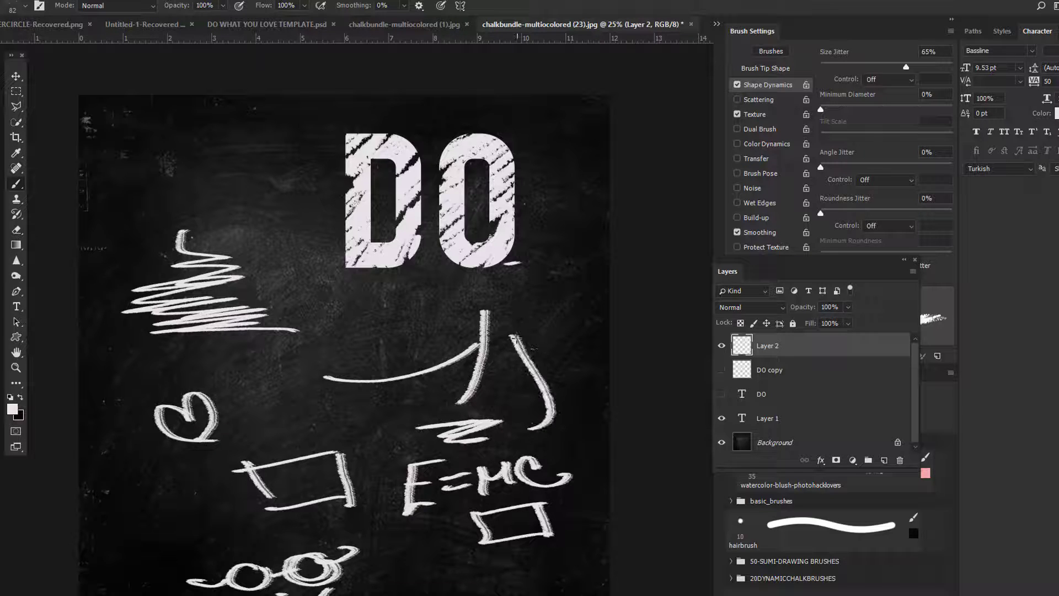
{"action": "mouse_move", "coordinate": [536, 376]}
{"action": "left_mouse_down"}
{"action": "mouse_move", "coordinate": [553, 304]}
{"action": "mouse_move", "coordinate": [568, 318]}
{"action": "mouse_move", "coordinate": [562, 333]}
{"action": "mouse_move", "coordinate": [530, 309]}
{"action": "left_mouse_up"}
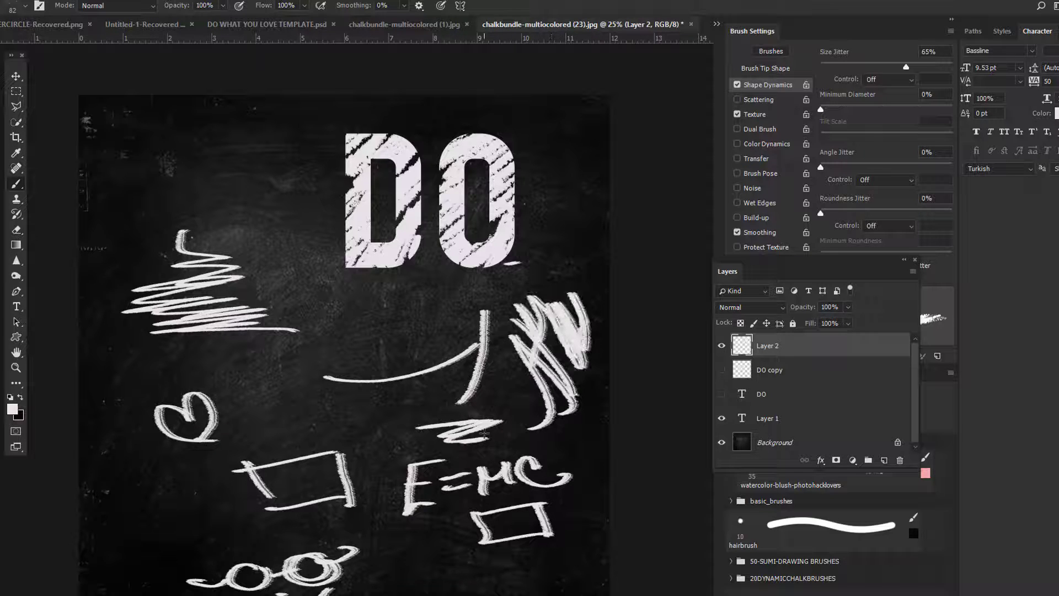
Delete Layer 2 with the DO lettering and test strokes, and add a new empty layer above DO copy.
{"action": "mouse_move", "coordinate": [790, 353]}
{"action": "left_mouse_down"}
{"action": "mouse_move", "coordinate": [816, 444]}
{"action": "mouse_move", "coordinate": [899, 460]}
{"action": "left_mouse_up"}
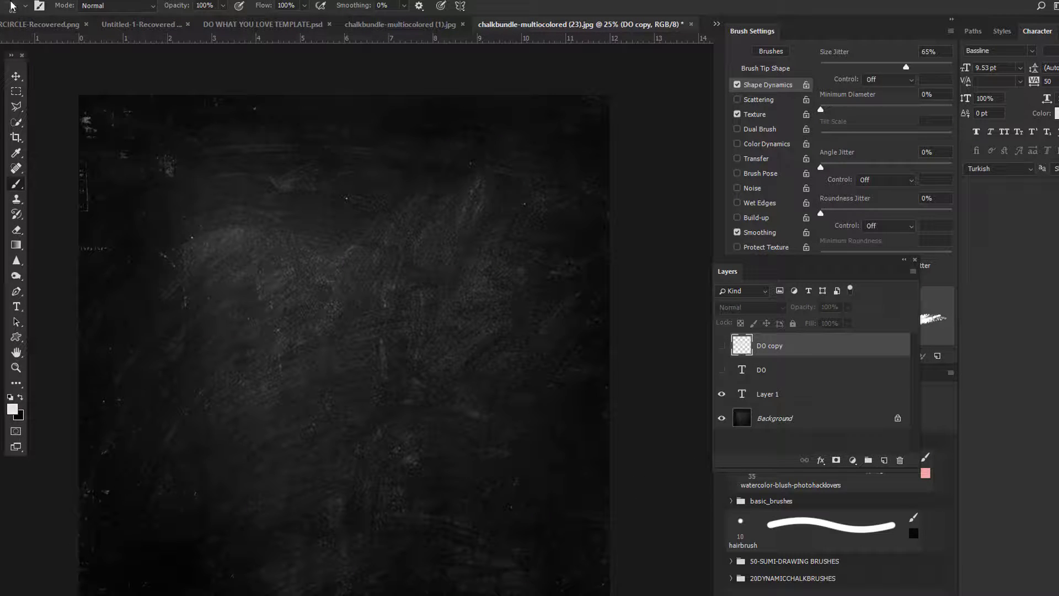
{"action": "key", "text": "ctrl+z"}
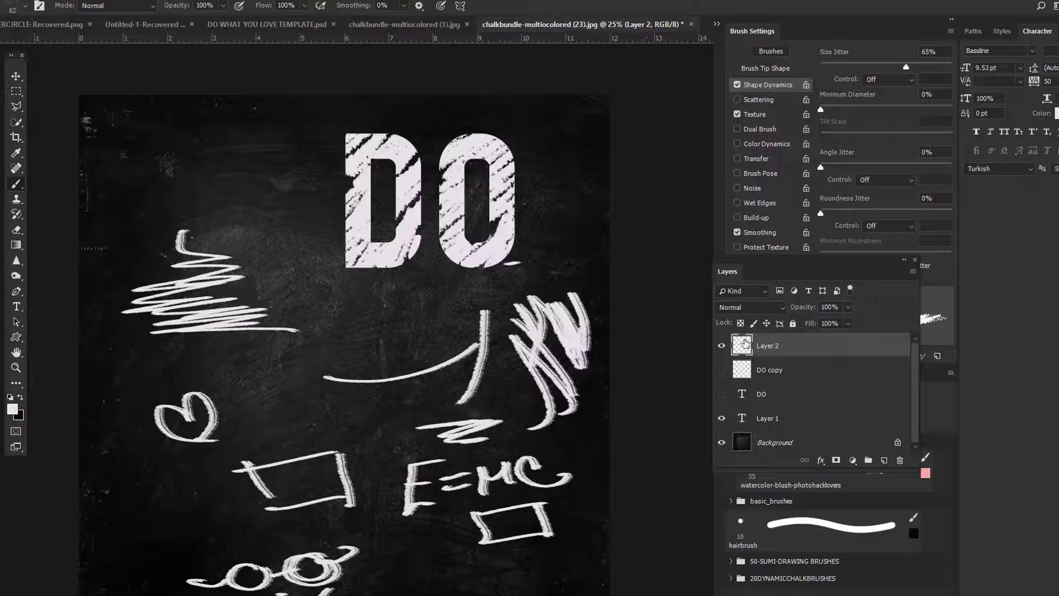
{"action": "mouse_move", "coordinate": [744, 344]}
{"action": "left_mouse_down"}
{"action": "mouse_move", "coordinate": [795, 348]}
{"action": "mouse_move", "coordinate": [842, 371]}
{"action": "mouse_move", "coordinate": [833, 441]}
{"action": "mouse_move", "coordinate": [900, 460]}
{"action": "left_mouse_up"}
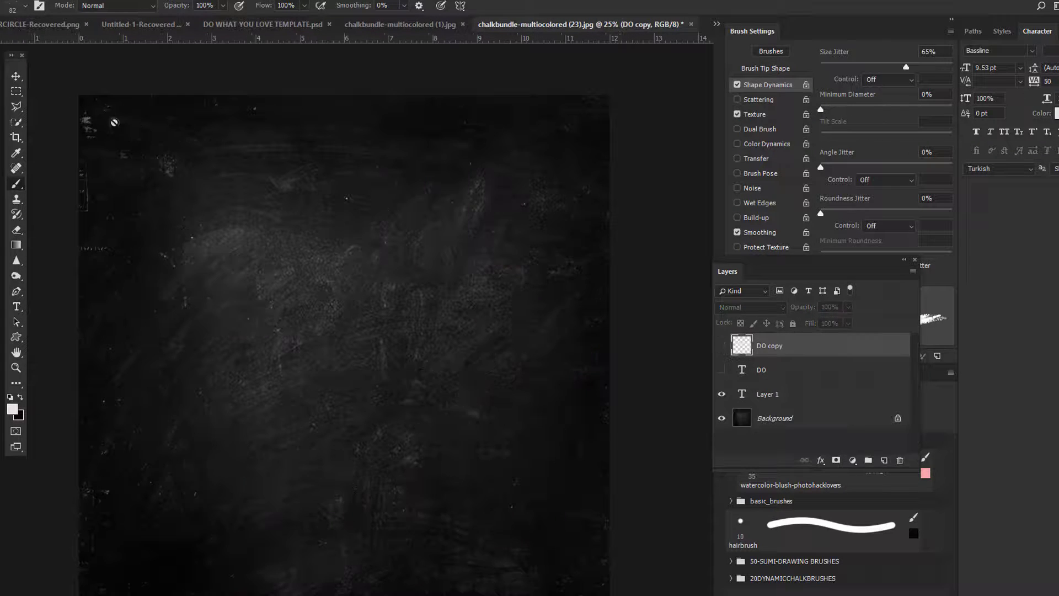
{"action": "left_click", "coordinate": [884, 460]}
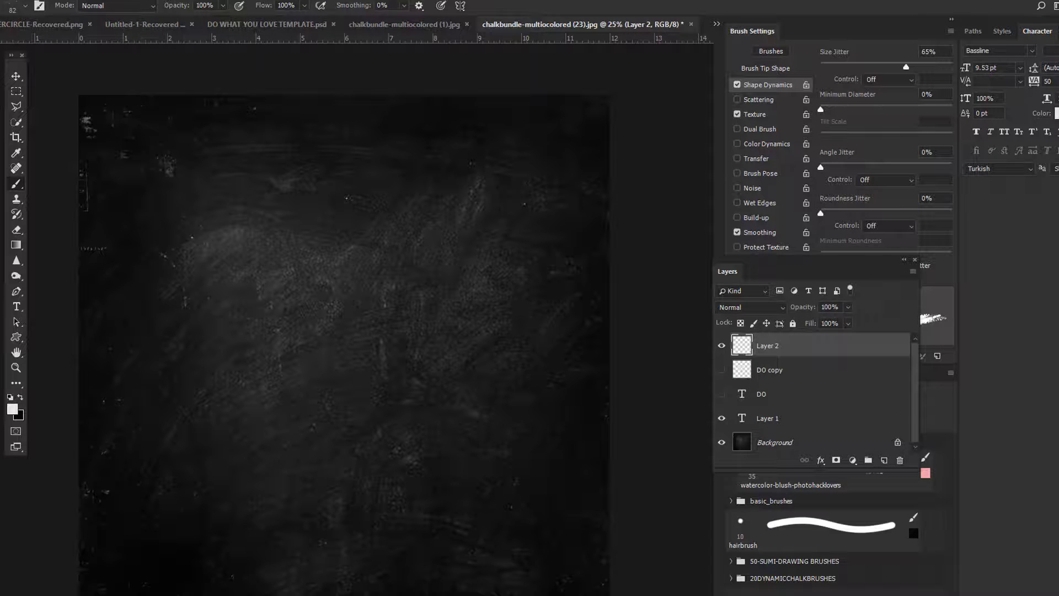
Try the 92 px dynamic chalk brush with one long winding stroke, and replace the test layer with a new empty one.
{"action": "left_click", "coordinate": [21, 8]}
{"action": "left_click", "coordinate": [85, 322]}
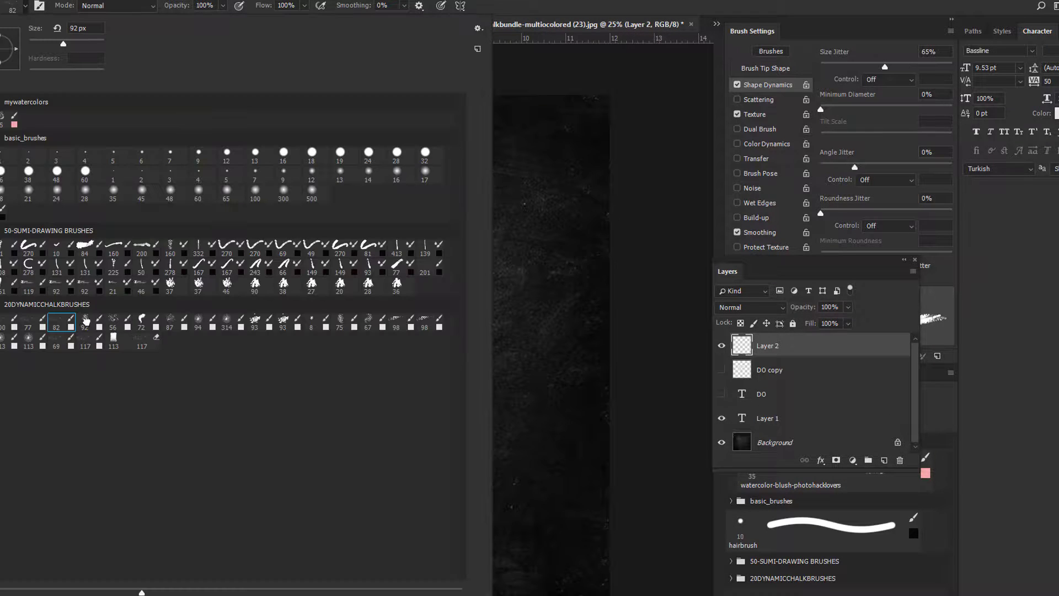
{"action": "mouse_move", "coordinate": [540, 203]}
{"action": "left_mouse_down"}
{"action": "mouse_move", "coordinate": [413, 362]}
{"action": "mouse_move", "coordinate": [288, 386]}
{"action": "mouse_move", "coordinate": [378, 416]}
{"action": "mouse_move", "coordinate": [395, 465]}
{"action": "left_mouse_up"}
{"action": "left_click_drag", "start_coordinate": [336, 485], "coordinate": [316, 486]}
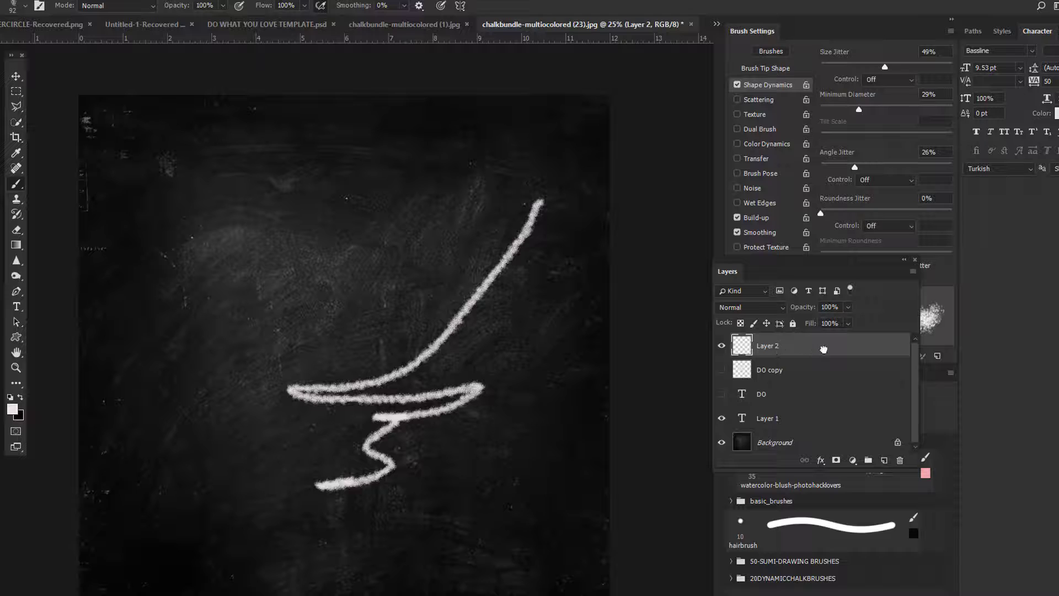
{"action": "mouse_move", "coordinate": [822, 349]}
{"action": "left_mouse_down"}
{"action": "mouse_move", "coordinate": [863, 425]}
{"action": "mouse_move", "coordinate": [900, 460]}
{"action": "left_mouse_up"}
{"action": "left_click", "coordinate": [884, 460]}
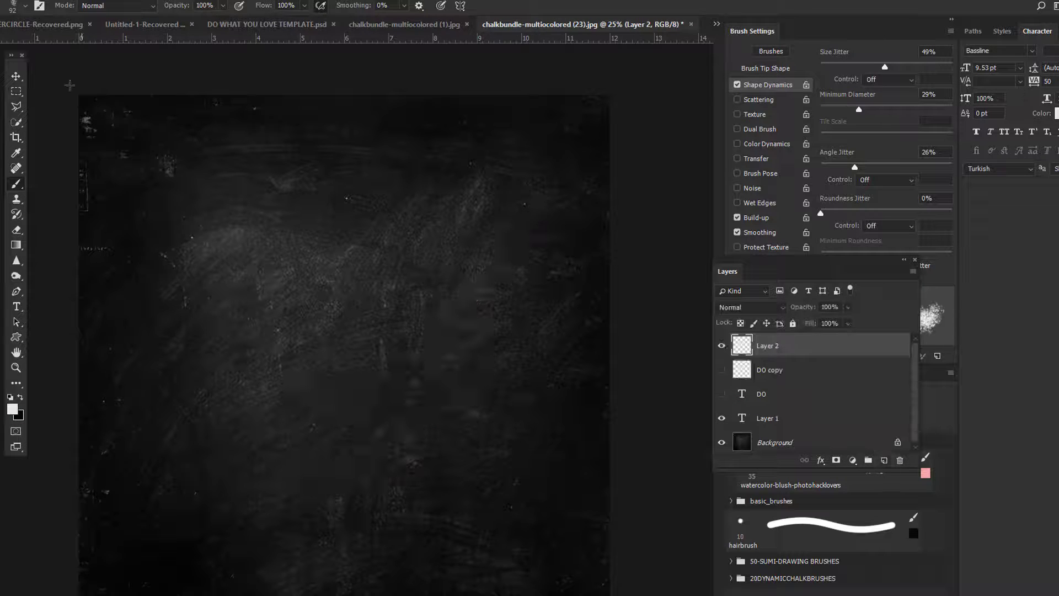
Choose the 56 px dynamic chalk brush and draw a long curved line across the middle of the chalkboard.
{"action": "left_click", "coordinate": [25, 5]}
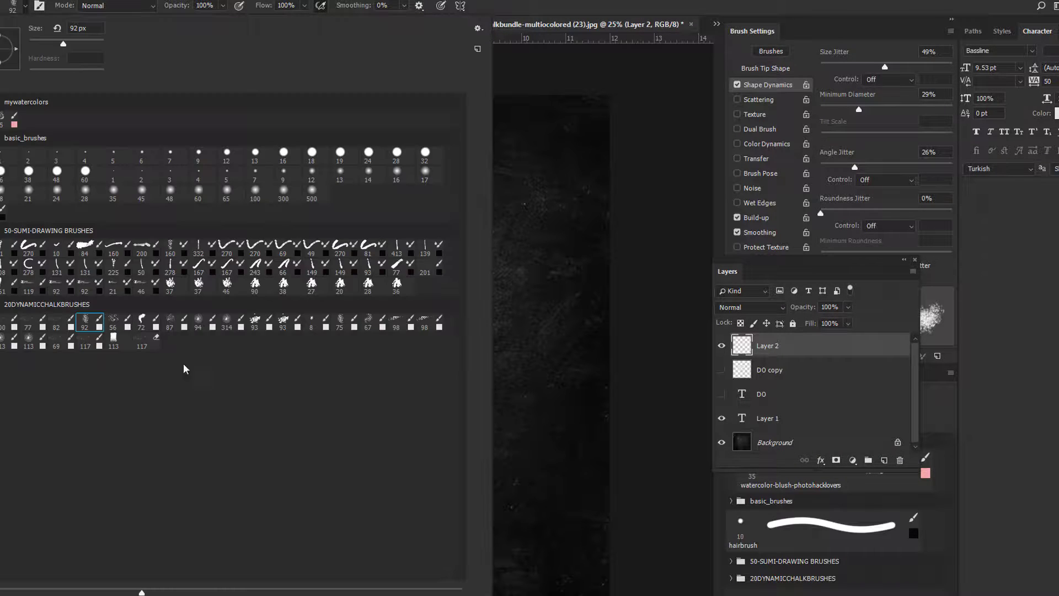
{"action": "left_click", "coordinate": [113, 320]}
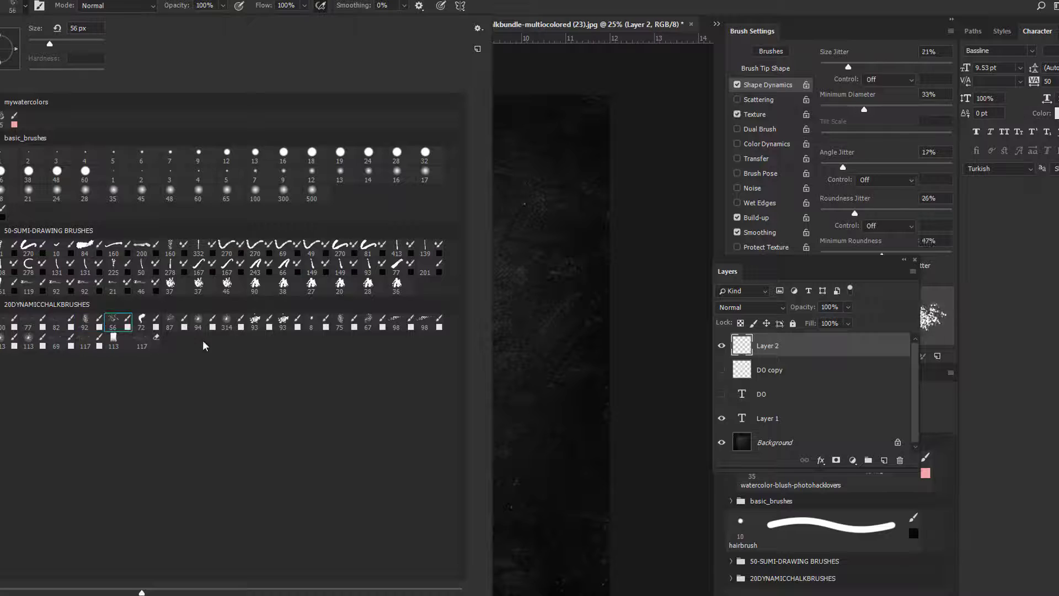
{"action": "left_click", "coordinate": [500, 247]}
{"action": "mouse_move", "coordinate": [533, 240]}
{"action": "left_mouse_down"}
{"action": "mouse_move", "coordinate": [371, 357]}
{"action": "mouse_move", "coordinate": [264, 361]}
{"action": "left_mouse_up"}
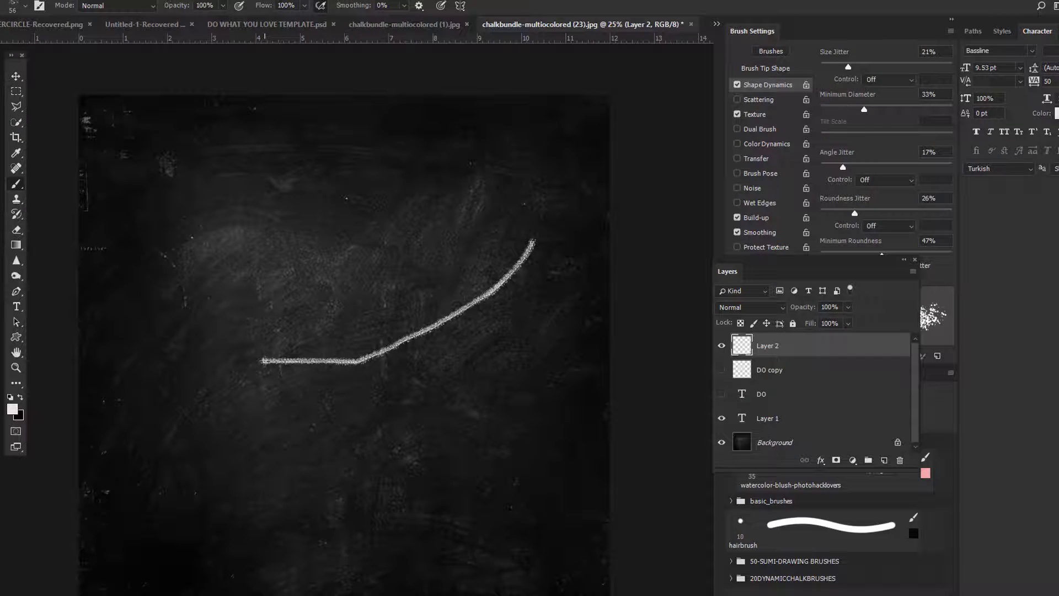
Enlarge the chalk brush to 90 px and paint thick overlapping strokes, a zigzag and a densely hatched block on Layer 2.
{"action": "left_click_drag", "start_coordinate": [290, 202], "coordinate": [231, 323]}
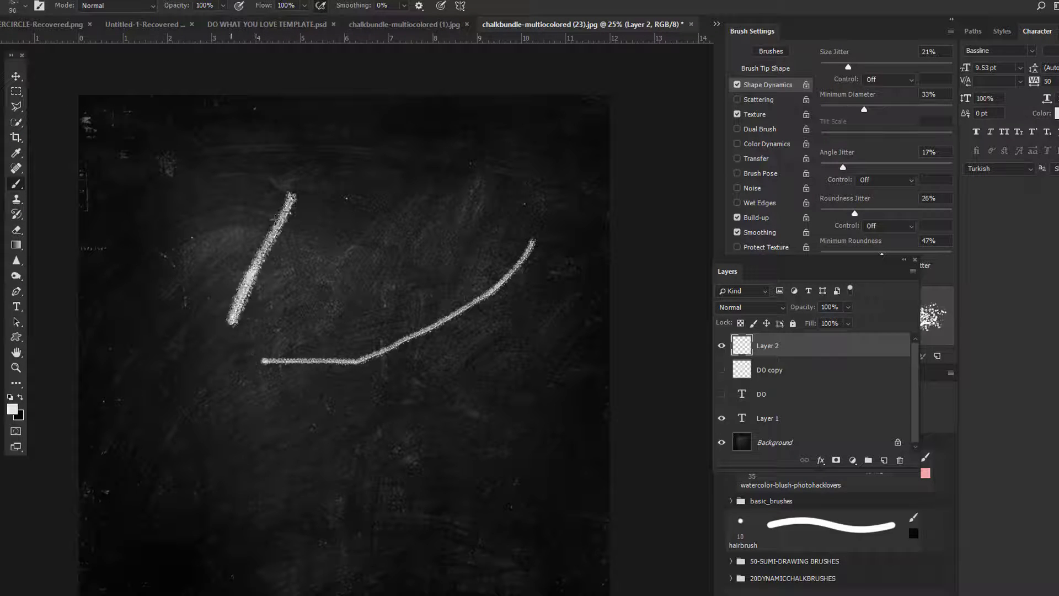
{"action": "mouse_move", "coordinate": [255, 259]}
{"action": "left_mouse_down"}
{"action": "mouse_move", "coordinate": [277, 228]}
{"action": "mouse_move", "coordinate": [306, 215]}
{"action": "left_mouse_up"}
{"action": "mouse_move", "coordinate": [245, 240]}
{"action": "left_mouse_down"}
{"action": "mouse_move", "coordinate": [348, 220]}
{"action": "mouse_move", "coordinate": [375, 232]}
{"action": "left_mouse_up"}
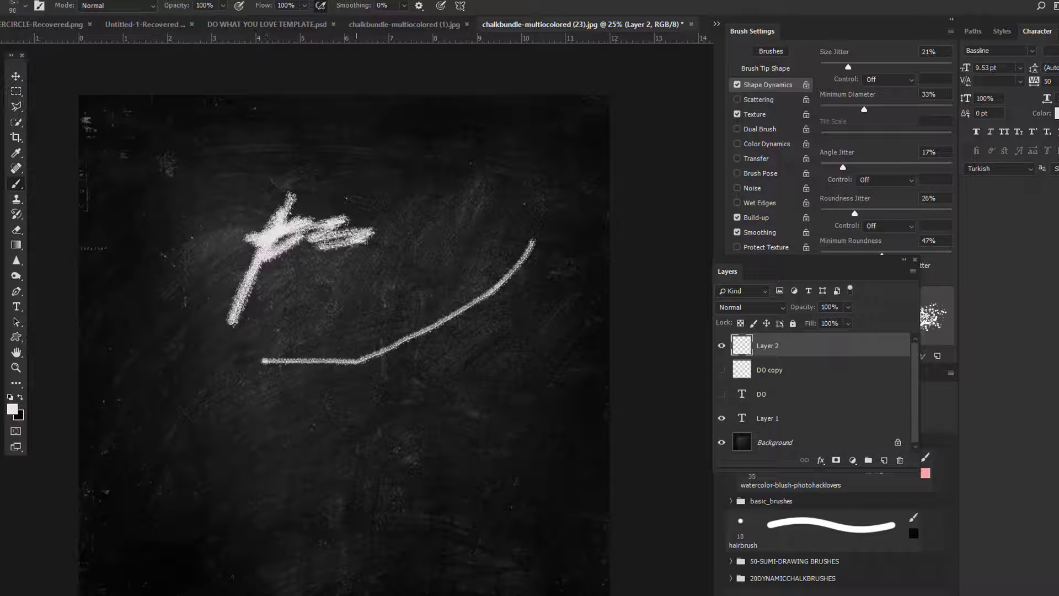
{"action": "left_click_drag", "start_coordinate": [312, 245], "coordinate": [291, 317]}
{"action": "left_click_drag", "start_coordinate": [342, 234], "coordinate": [306, 287]}
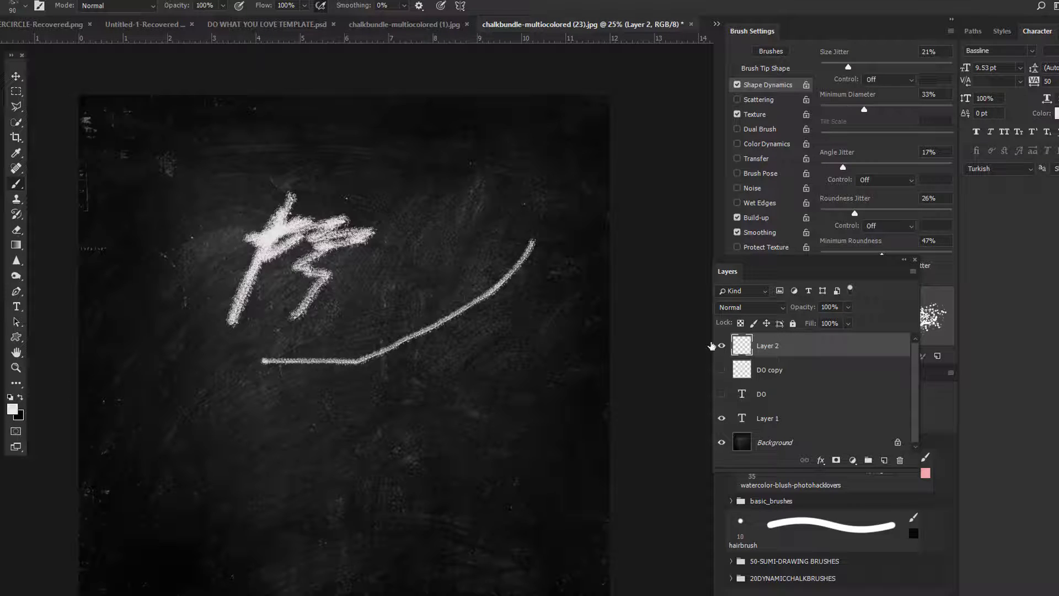
{"action": "mouse_move", "coordinate": [482, 397]}
{"action": "left_mouse_down"}
{"action": "mouse_move", "coordinate": [510, 380]}
{"action": "mouse_move", "coordinate": [530, 419]}
{"action": "mouse_move", "coordinate": [543, 386]}
{"action": "mouse_move", "coordinate": [518, 342]}
{"action": "mouse_move", "coordinate": [593, 422]}
{"action": "mouse_move", "coordinate": [530, 323]}
{"action": "mouse_move", "coordinate": [574, 444]}
{"action": "mouse_move", "coordinate": [515, 431]}
{"action": "mouse_move", "coordinate": [475, 399]}
{"action": "mouse_move", "coordinate": [458, 425]}
{"action": "mouse_move", "coordinate": [474, 386]}
{"action": "mouse_move", "coordinate": [579, 515]}
{"action": "left_mouse_up"}
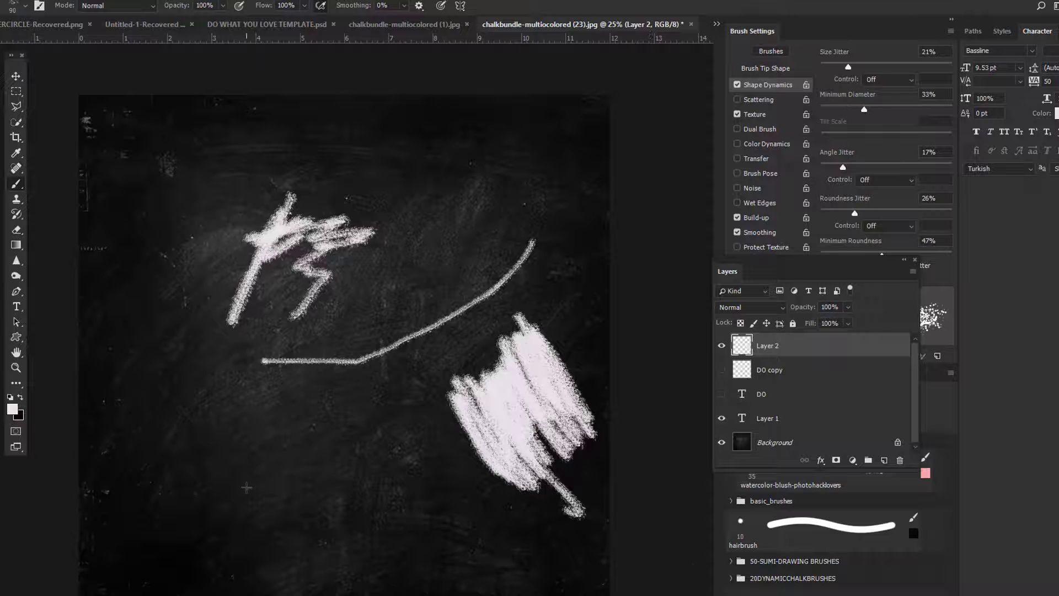
Choose the 72 px dynamic chalk brush and draw a continuous looping line across the upper part of the chalkboard.
{"action": "left_click", "coordinate": [27, 6]}
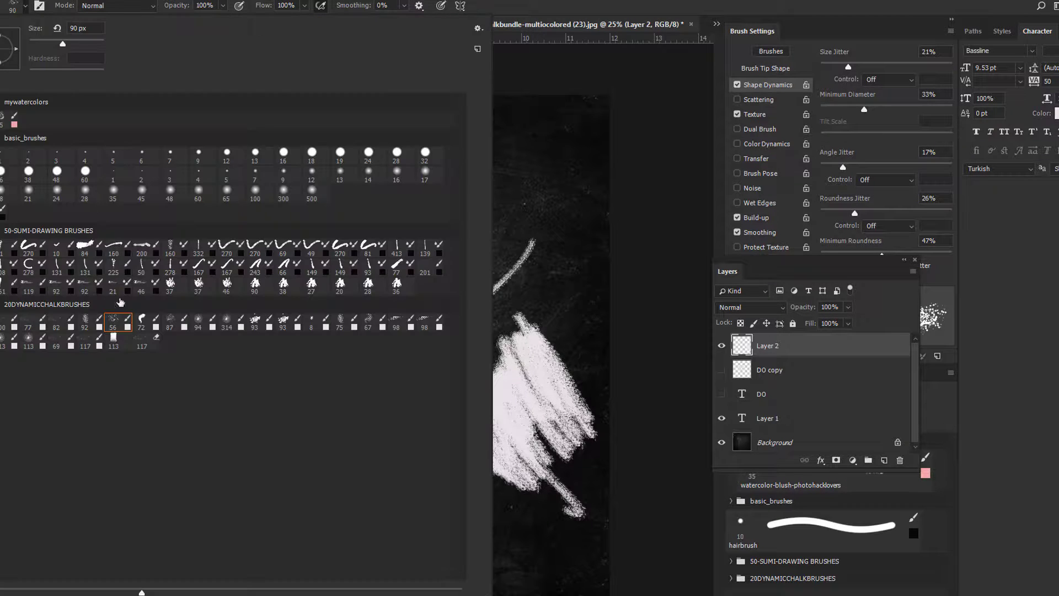
{"action": "double_click", "coordinate": [142, 321]}
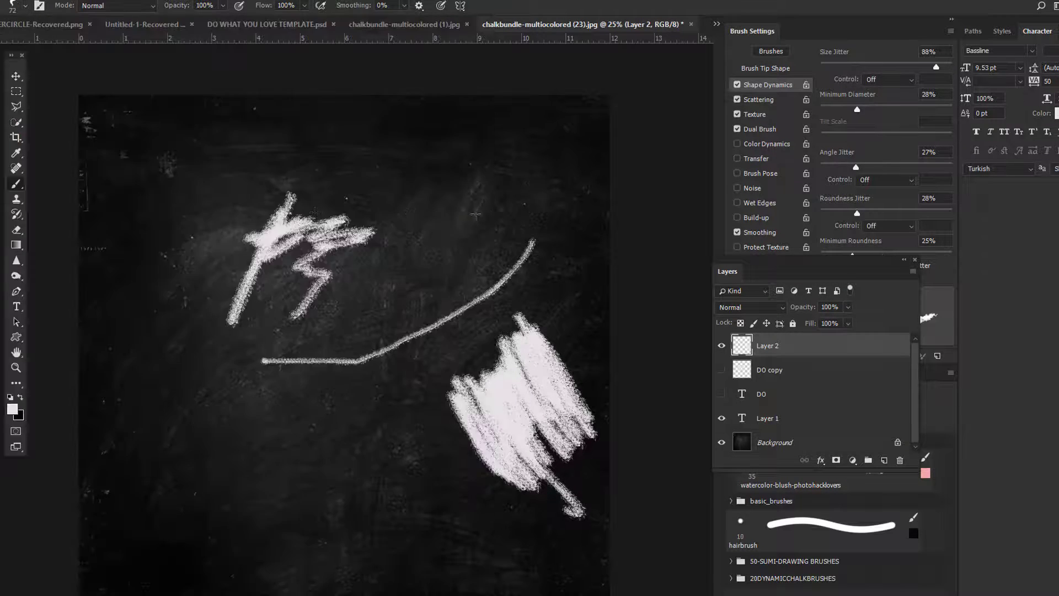
{"action": "mouse_move", "coordinate": [556, 182]}
{"action": "left_mouse_down"}
{"action": "mouse_move", "coordinate": [192, 175]}
{"action": "mouse_move", "coordinate": [250, 144]}
{"action": "left_mouse_up"}
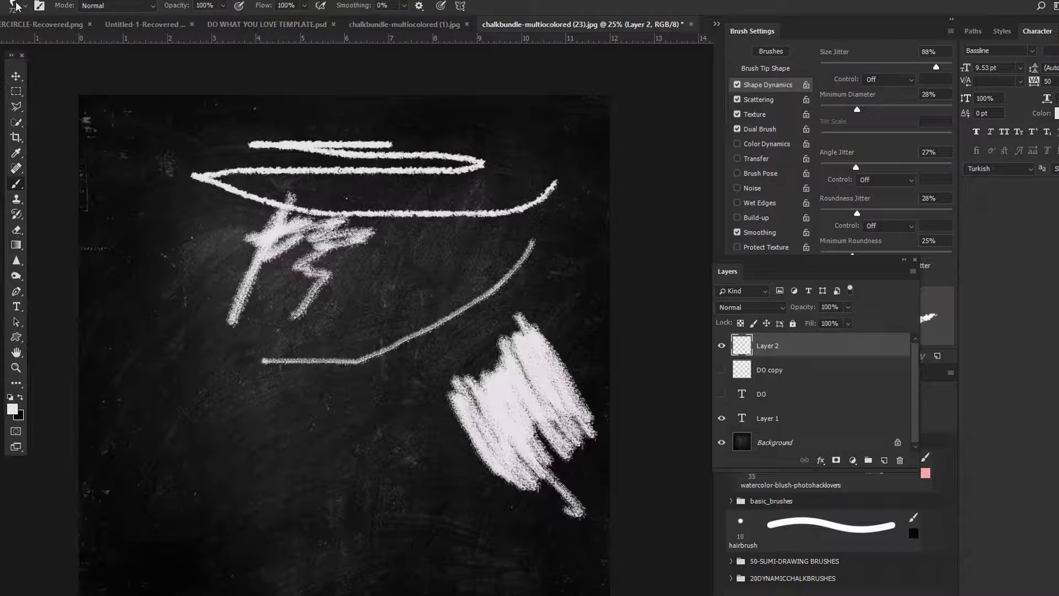
Choose the 87 px dynamic chalk brush and paint straight strokes, dense zigzags and long winding lines across the chalkboard.
{"action": "left_click", "coordinate": [25, 6]}
{"action": "double_click", "coordinate": [171, 324]}
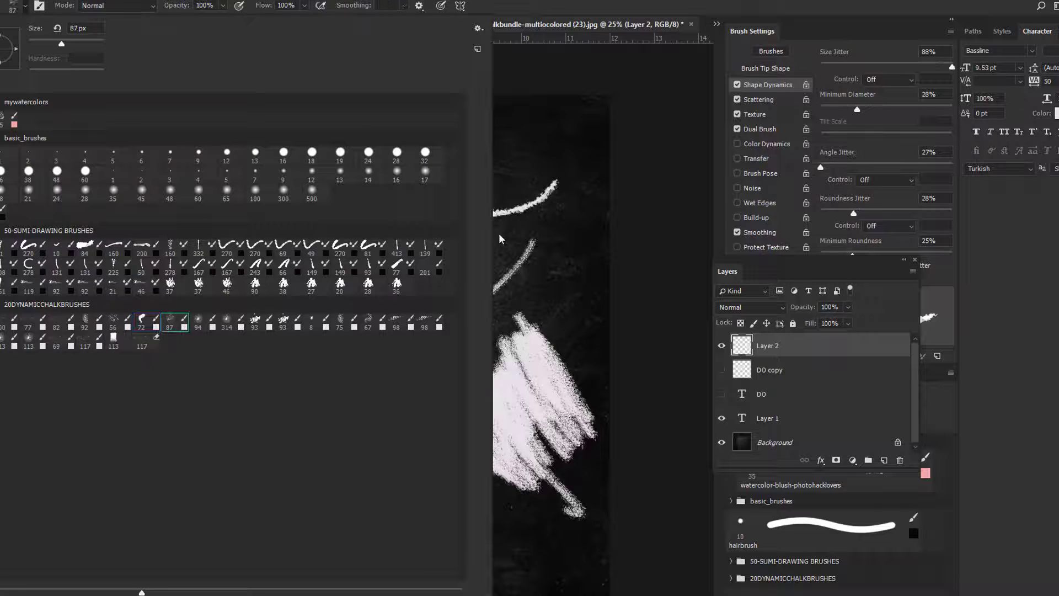
{"action": "left_click_drag", "start_coordinate": [477, 331], "coordinate": [544, 245]}
{"action": "left_click_drag", "start_coordinate": [235, 443], "coordinate": [222, 501]}
{"action": "left_click_drag", "start_coordinate": [315, 426], "coordinate": [489, 549]}
{"action": "mouse_move", "coordinate": [209, 500]}
{"action": "left_mouse_down"}
{"action": "mouse_move", "coordinate": [397, 530]}
{"action": "mouse_move", "coordinate": [315, 555]}
{"action": "left_mouse_up"}
{"action": "left_click_drag", "start_coordinate": [377, 564], "coordinate": [549, 582]}
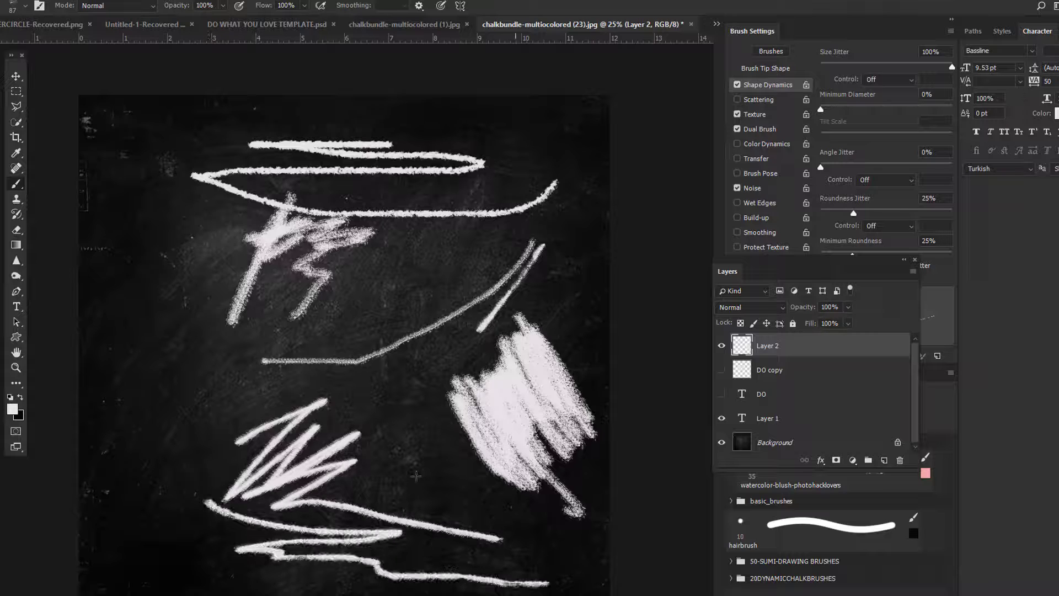
{"action": "mouse_move", "coordinate": [165, 315]}
{"action": "left_mouse_down"}
{"action": "mouse_move", "coordinate": [166, 485]}
{"action": "mouse_move", "coordinate": [168, 339]}
{"action": "mouse_move", "coordinate": [202, 273]}
{"action": "mouse_move", "coordinate": [175, 418]}
{"action": "mouse_move", "coordinate": [193, 375]}
{"action": "mouse_move", "coordinate": [220, 397]}
{"action": "mouse_move", "coordinate": [157, 455]}
{"action": "mouse_move", "coordinate": [218, 430]}
{"action": "mouse_move", "coordinate": [190, 477]}
{"action": "left_mouse_up"}
{"action": "mouse_move", "coordinate": [389, 476]}
{"action": "left_mouse_down"}
{"action": "mouse_move", "coordinate": [512, 502]}
{"action": "mouse_move", "coordinate": [609, 546]}
{"action": "left_mouse_up"}
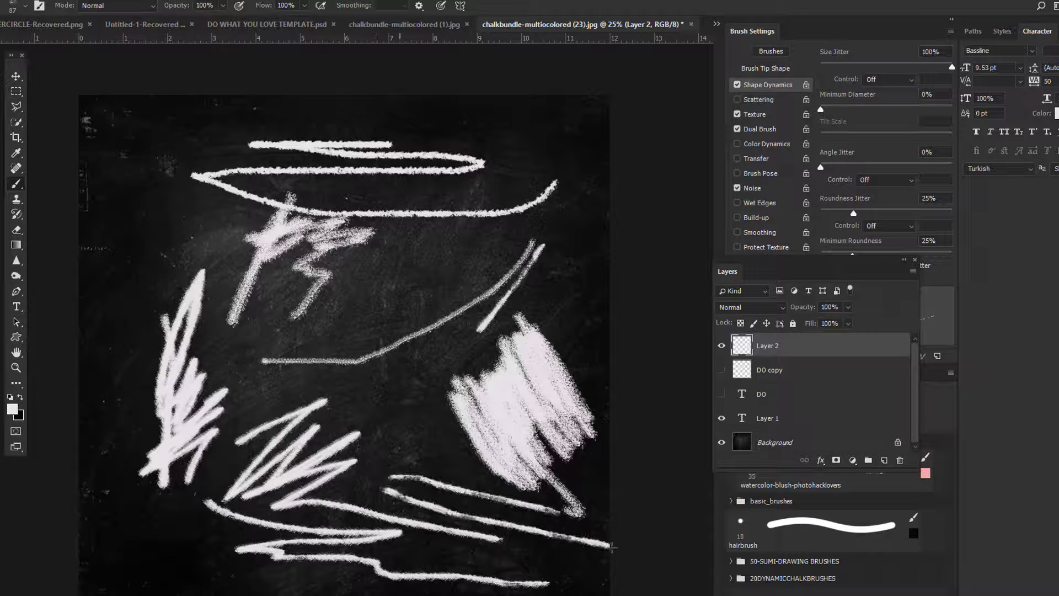
{"action": "mouse_move", "coordinate": [160, 538]}
{"action": "left_mouse_down"}
{"action": "mouse_move", "coordinate": [215, 588]}
{"action": "mouse_move", "coordinate": [358, 589]}
{"action": "left_mouse_up"}
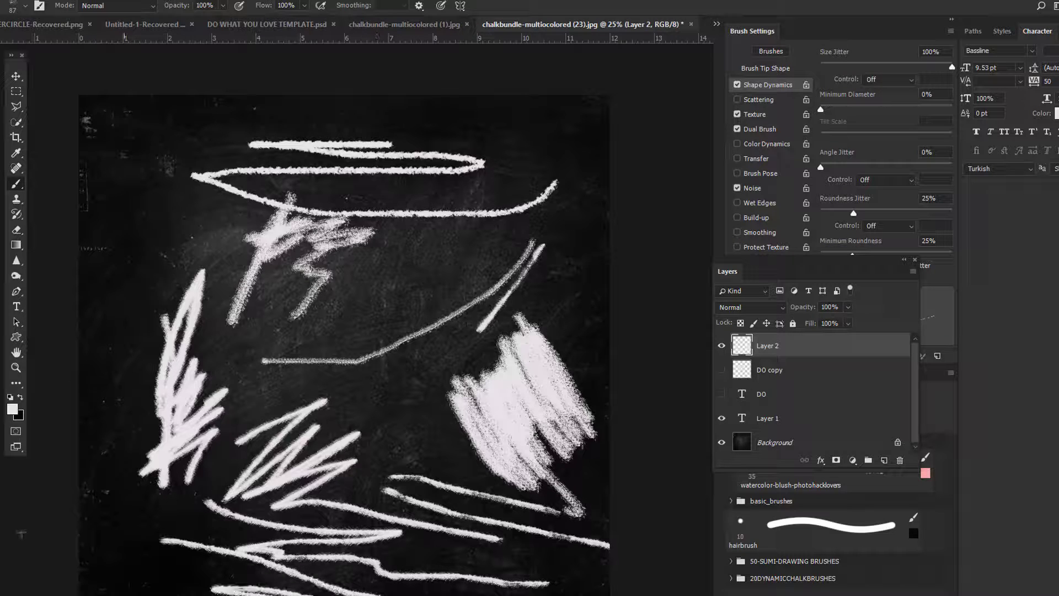
Replace the test layer with a new empty one, handwrite a cursive name on it in chalk, and delete that layer.
{"action": "mouse_move", "coordinate": [806, 343]}
{"action": "left_mouse_down"}
{"action": "mouse_move", "coordinate": [872, 456]}
{"action": "mouse_move", "coordinate": [898, 459]}
{"action": "left_mouse_up"}
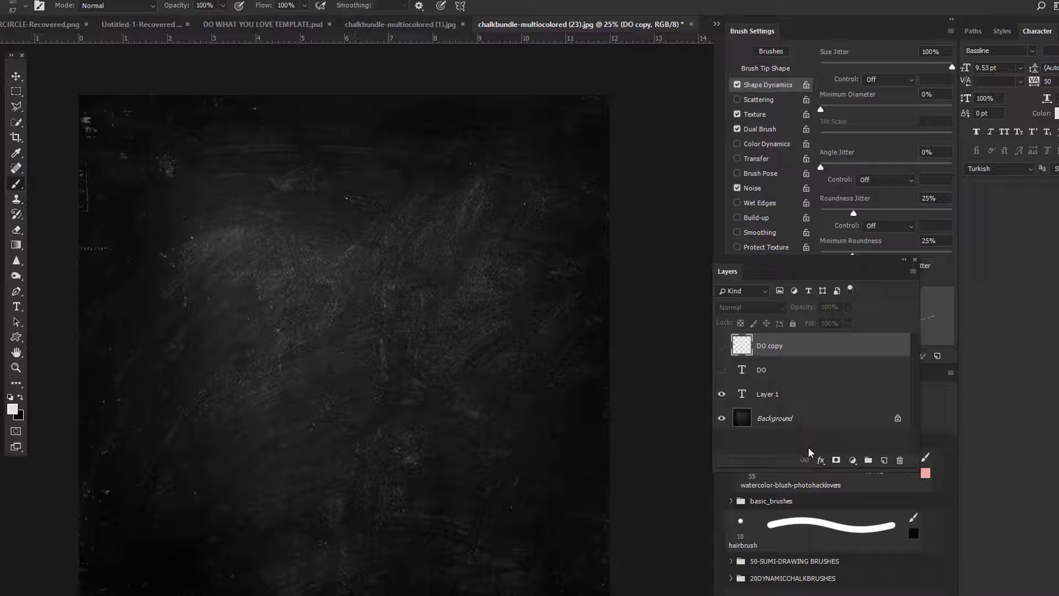
{"action": "left_click", "coordinate": [884, 460]}
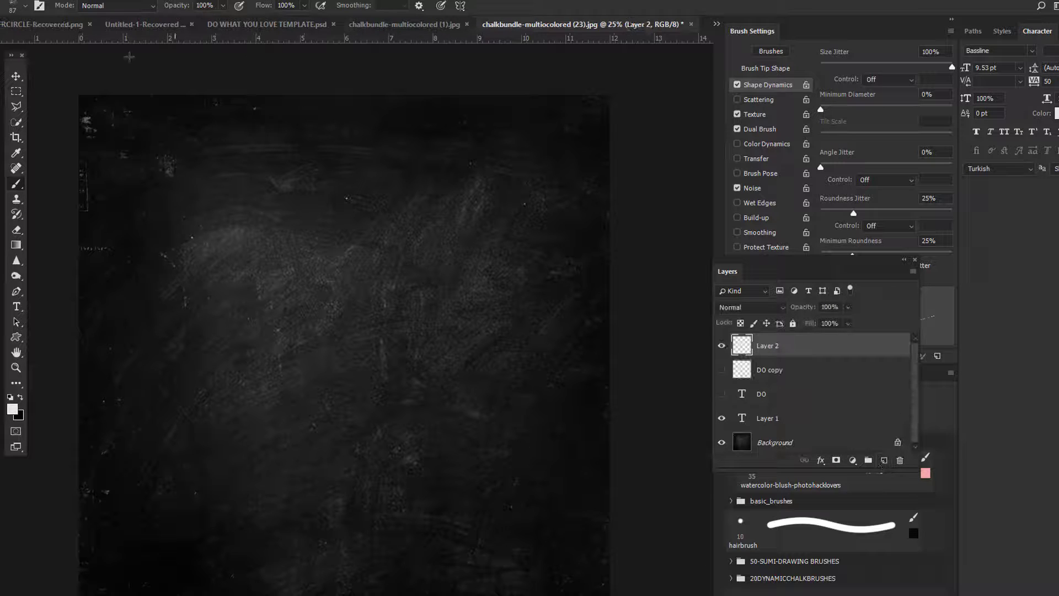
{"action": "mouse_move", "coordinate": [230, 276]}
{"action": "left_mouse_down"}
{"action": "mouse_move", "coordinate": [187, 227]}
{"action": "mouse_move", "coordinate": [253, 311]}
{"action": "mouse_move", "coordinate": [296, 300]}
{"action": "mouse_move", "coordinate": [337, 269]}
{"action": "mouse_move", "coordinate": [489, 229]}
{"action": "mouse_move", "coordinate": [332, 251]}
{"action": "left_mouse_up"}
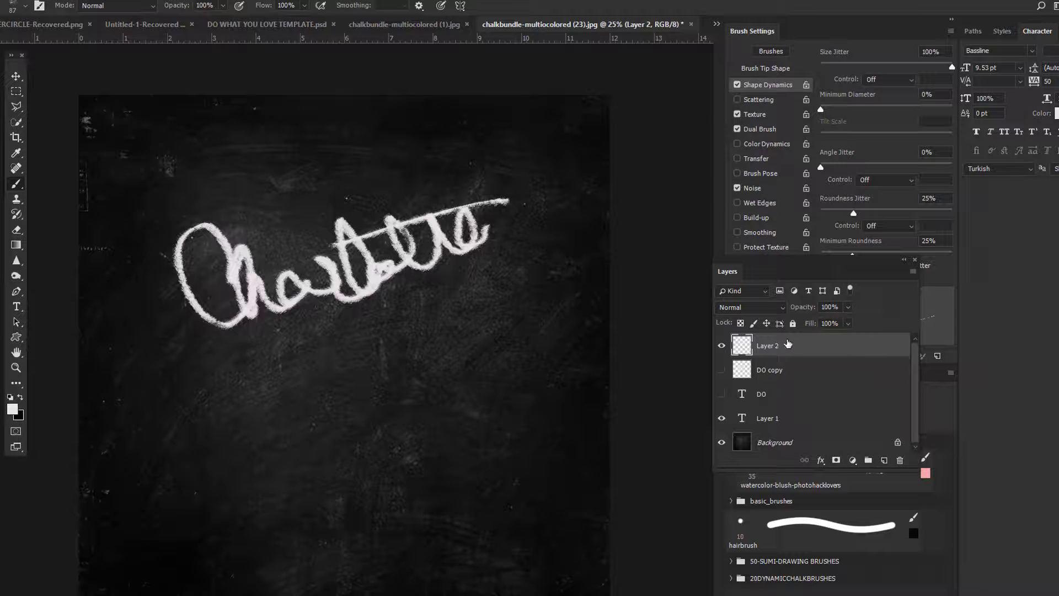
{"action": "left_click_drag", "start_coordinate": [787, 344], "coordinate": [899, 460]}
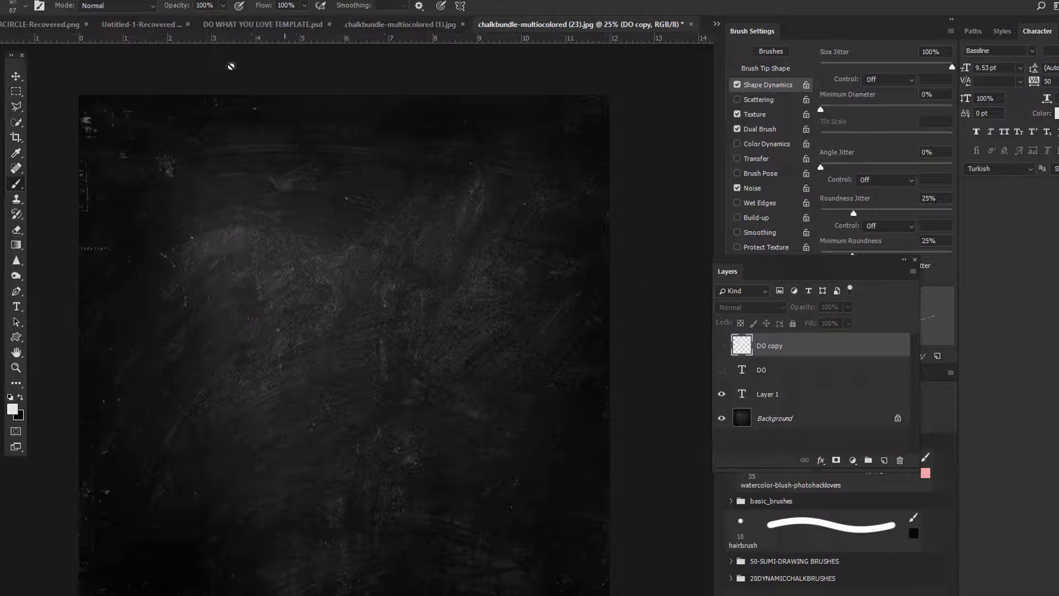
Choose the 314 px dynamic chalk brush and draw large speckled loops and curves across the chalkboard on a new layer.
{"action": "left_click", "coordinate": [26, 7]}
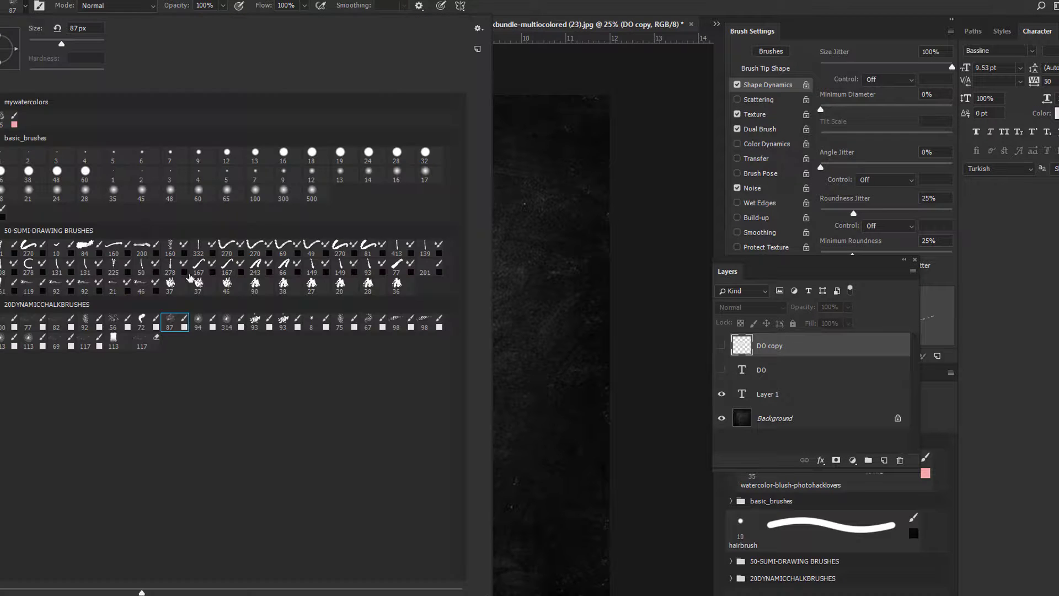
{"action": "left_click", "coordinate": [194, 318]}
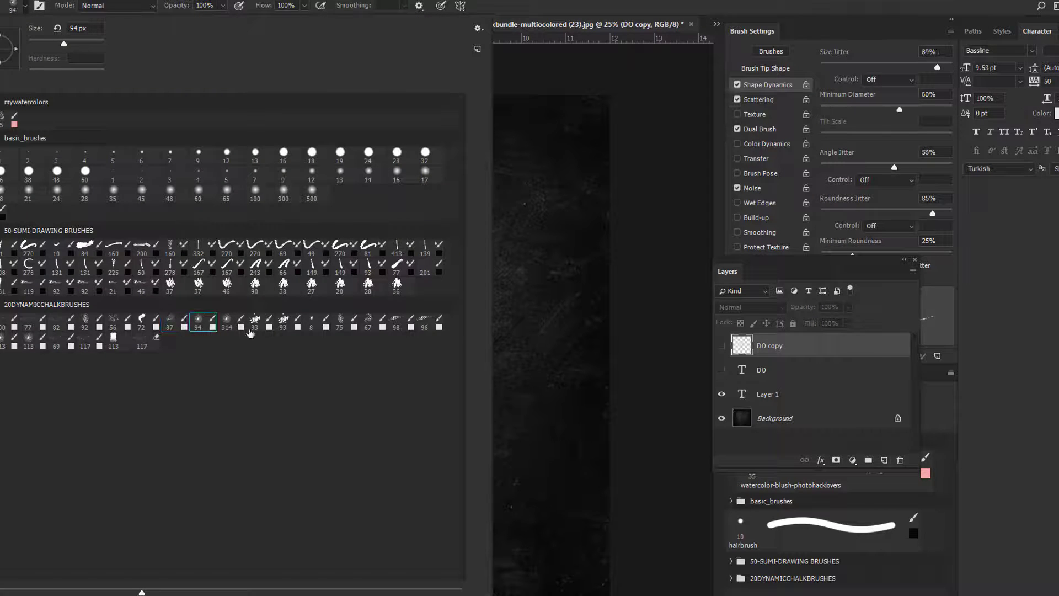
{"action": "left_click", "coordinate": [225, 321]}
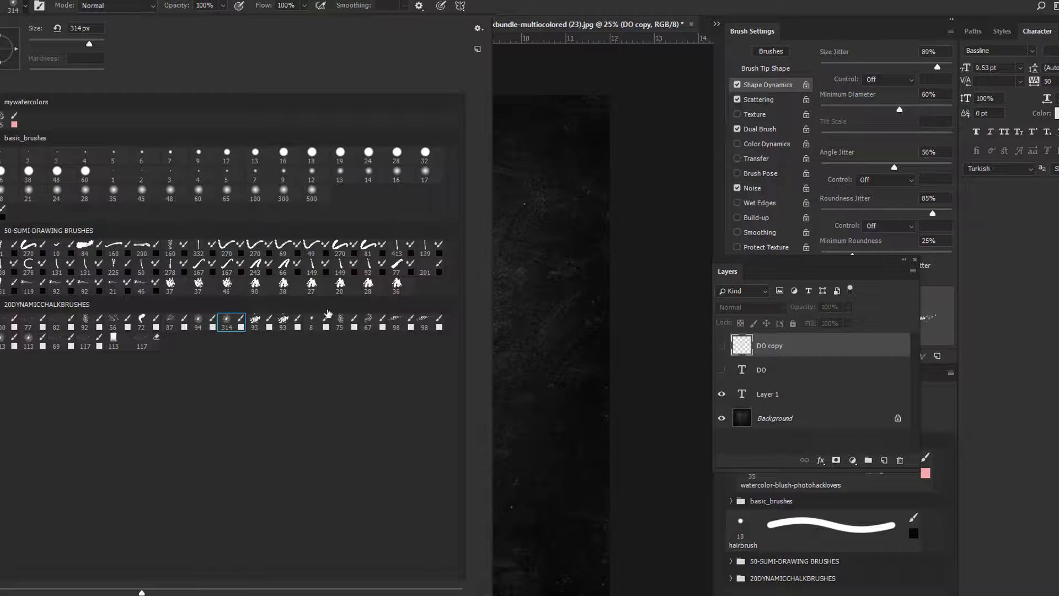
{"action": "left_click", "coordinate": [529, 205]}
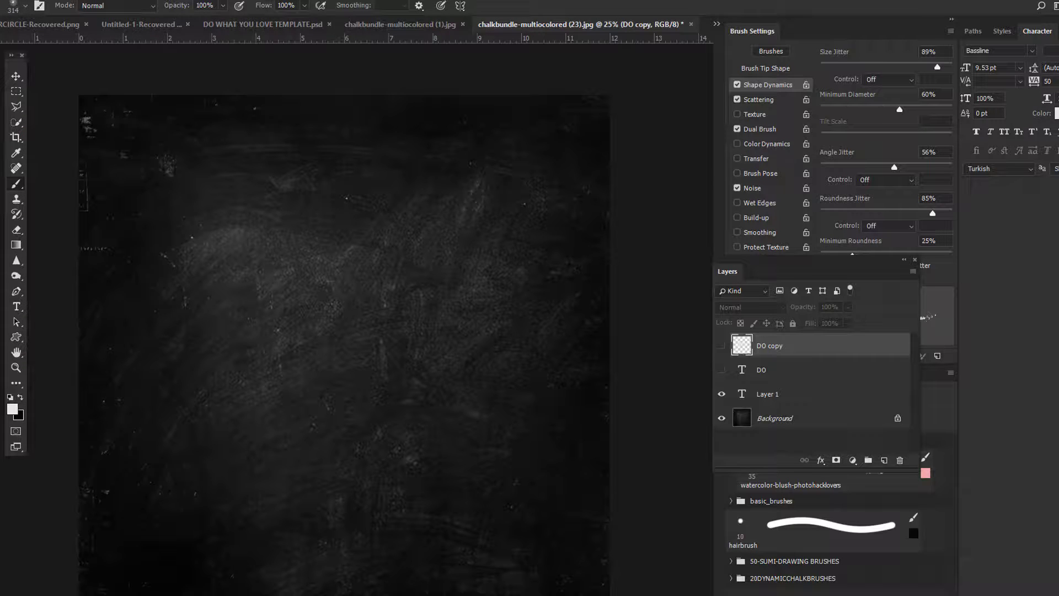
{"action": "left_click", "coordinate": [883, 460]}
{"action": "mouse_move", "coordinate": [401, 221]}
{"action": "left_mouse_down"}
{"action": "mouse_move", "coordinate": [294, 382]}
{"action": "mouse_move", "coordinate": [170, 292]}
{"action": "mouse_move", "coordinate": [237, 422]}
{"action": "mouse_move", "coordinate": [188, 381]}
{"action": "mouse_move", "coordinate": [503, 450]}
{"action": "left_mouse_up"}
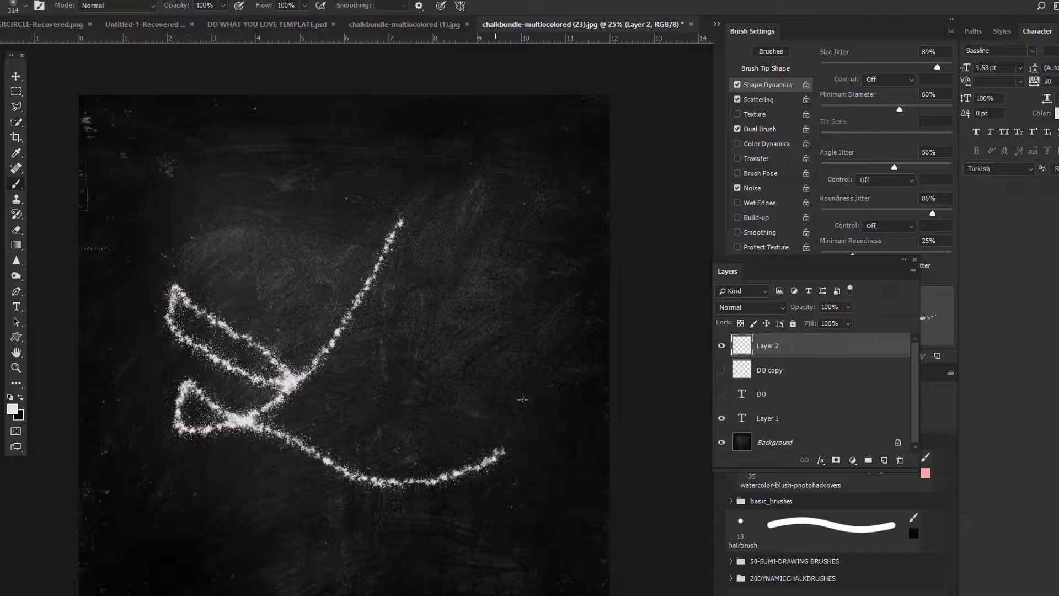
{"action": "mouse_move", "coordinate": [523, 399]}
{"action": "left_mouse_down"}
{"action": "mouse_move", "coordinate": [405, 469]}
{"action": "mouse_move", "coordinate": [527, 533]}
{"action": "mouse_move", "coordinate": [408, 593]}
{"action": "mouse_move", "coordinate": [156, 519]}
{"action": "mouse_move", "coordinate": [149, 474]}
{"action": "mouse_move", "coordinate": [221, 552]}
{"action": "mouse_move", "coordinate": [407, 213]}
{"action": "left_mouse_up"}
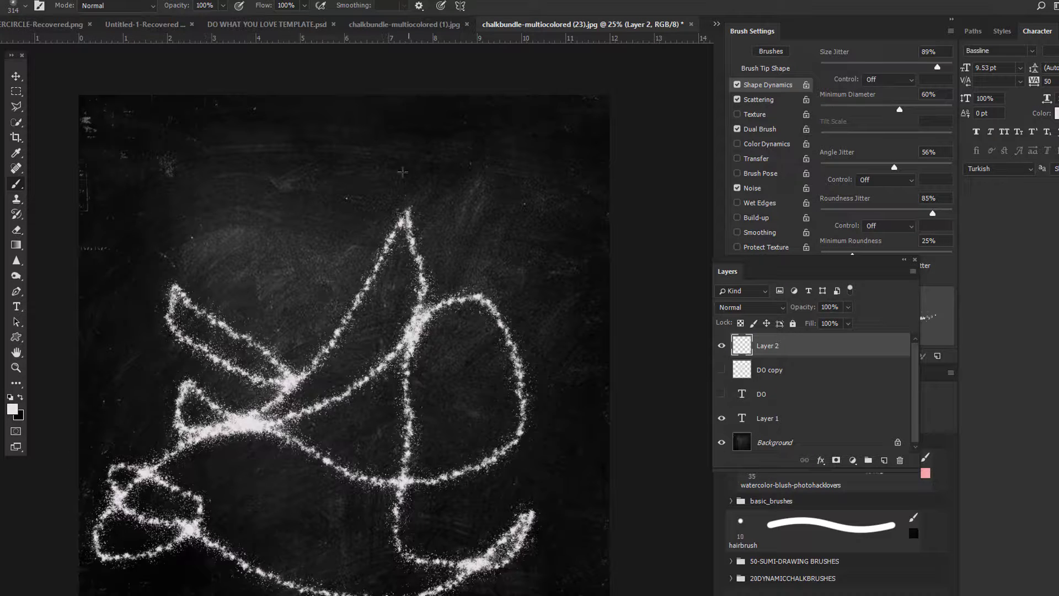
{"action": "mouse_move", "coordinate": [403, 172]}
{"action": "left_mouse_down"}
{"action": "mouse_move", "coordinate": [286, 179]}
{"action": "mouse_move", "coordinate": [278, 262]}
{"action": "mouse_move", "coordinate": [397, 288]}
{"action": "mouse_move", "coordinate": [481, 174]}
{"action": "left_mouse_up"}
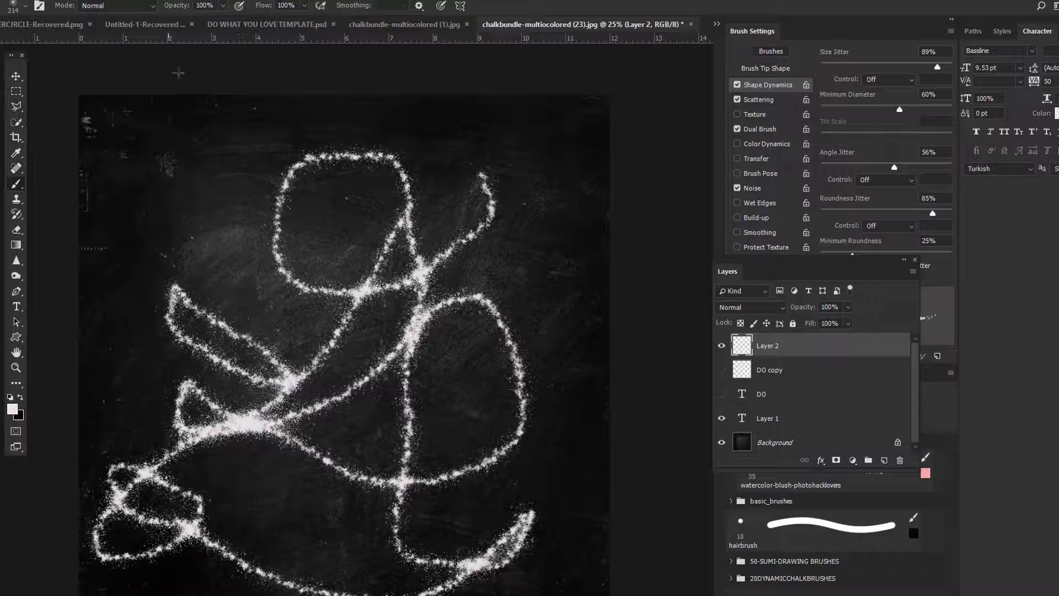
Replace the looped test layer with a new empty one and draw a single horizontal 314 px chalk line across the upper chalkboard.
{"action": "mouse_move", "coordinate": [797, 342]}
{"action": "left_mouse_down"}
{"action": "mouse_move", "coordinate": [874, 386]}
{"action": "mouse_move", "coordinate": [899, 460]}
{"action": "left_mouse_up"}
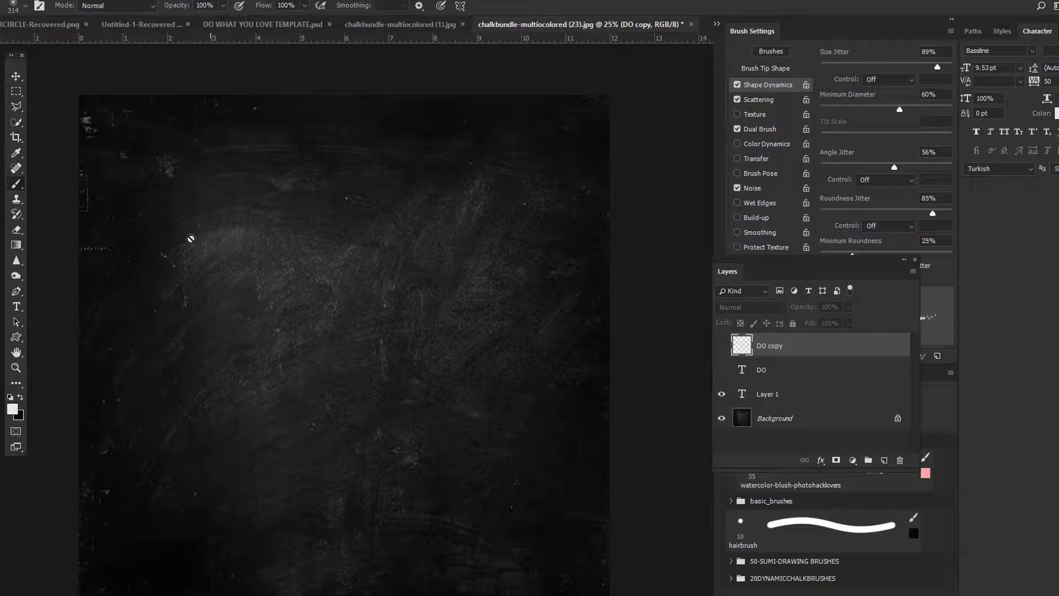
{"action": "left_click", "coordinate": [883, 460]}
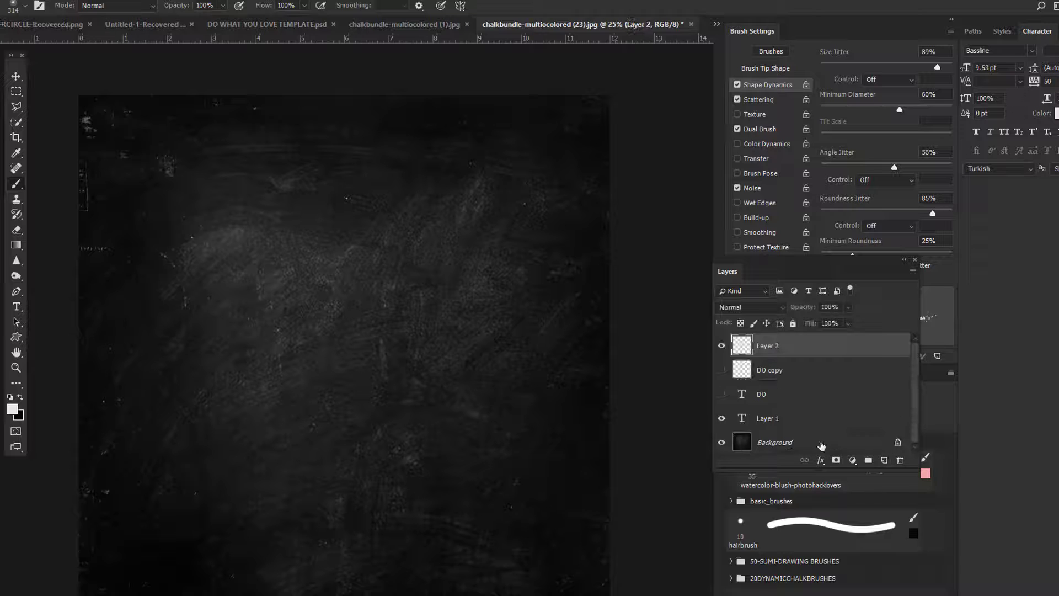
{"action": "left_click_drag", "start_coordinate": [168, 232], "coordinate": [479, 226]}
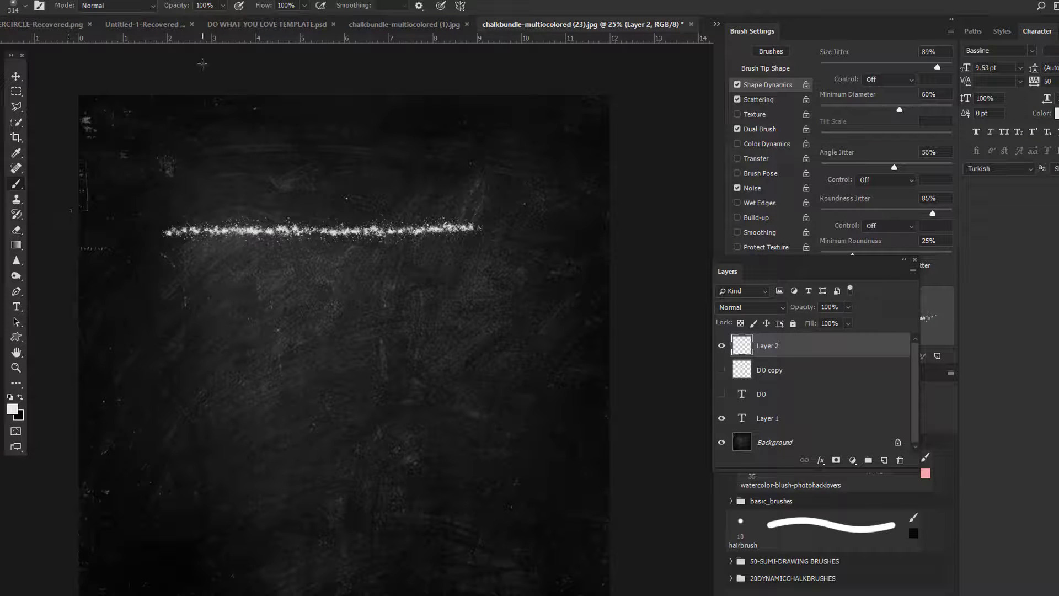
Choose the first 93 px dynamic chalk brush and draw a long winding line below the speckled horizontal line.
{"action": "left_click", "coordinate": [15, 7]}
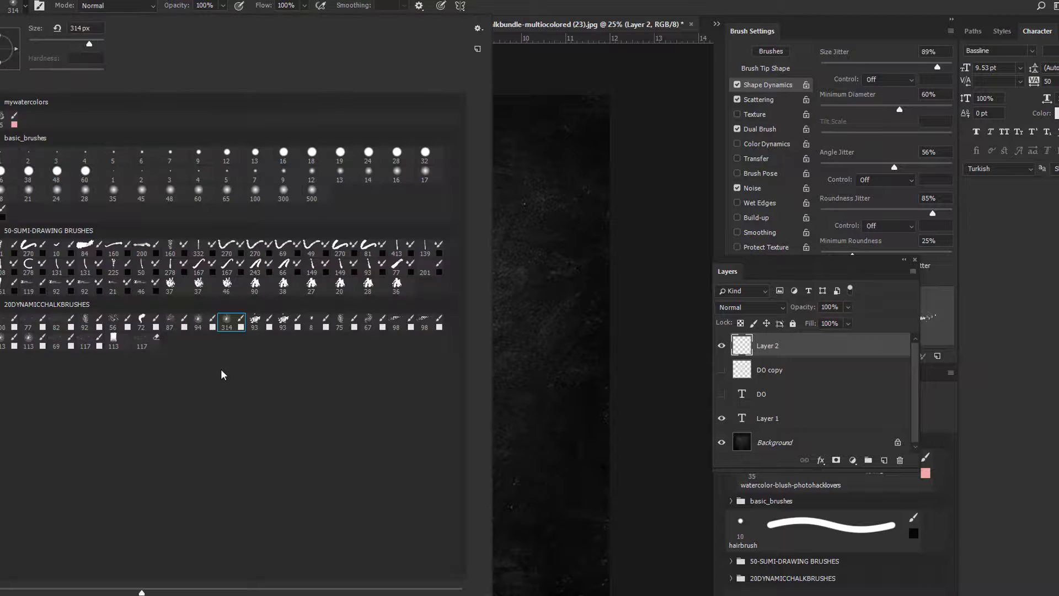
{"action": "key", "text": "period"}
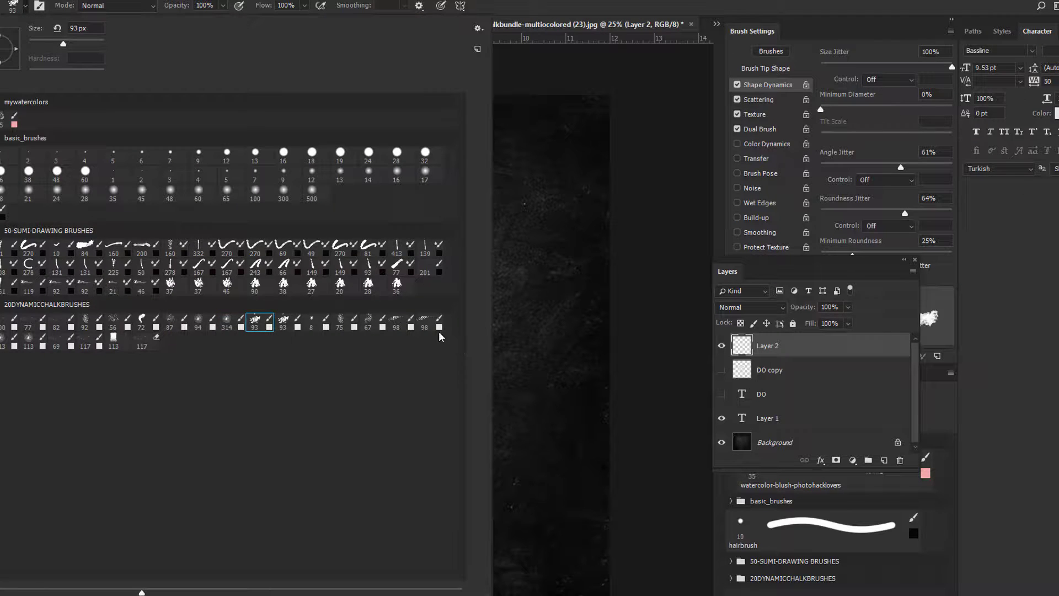
{"action": "left_click", "coordinate": [555, 275]}
{"action": "mouse_move", "coordinate": [563, 273]}
{"action": "left_mouse_down"}
{"action": "mouse_move", "coordinate": [331, 383]}
{"action": "mouse_move", "coordinate": [291, 386]}
{"action": "mouse_move", "coordinate": [267, 319]}
{"action": "mouse_move", "coordinate": [514, 394]}
{"action": "mouse_move", "coordinate": [286, 473]}
{"action": "left_mouse_up"}
Choose the second 93 px dynamic chalk brush and paint a dense horizontal scribble and two crossing curves.
{"action": "left_click", "coordinate": [15, 8]}
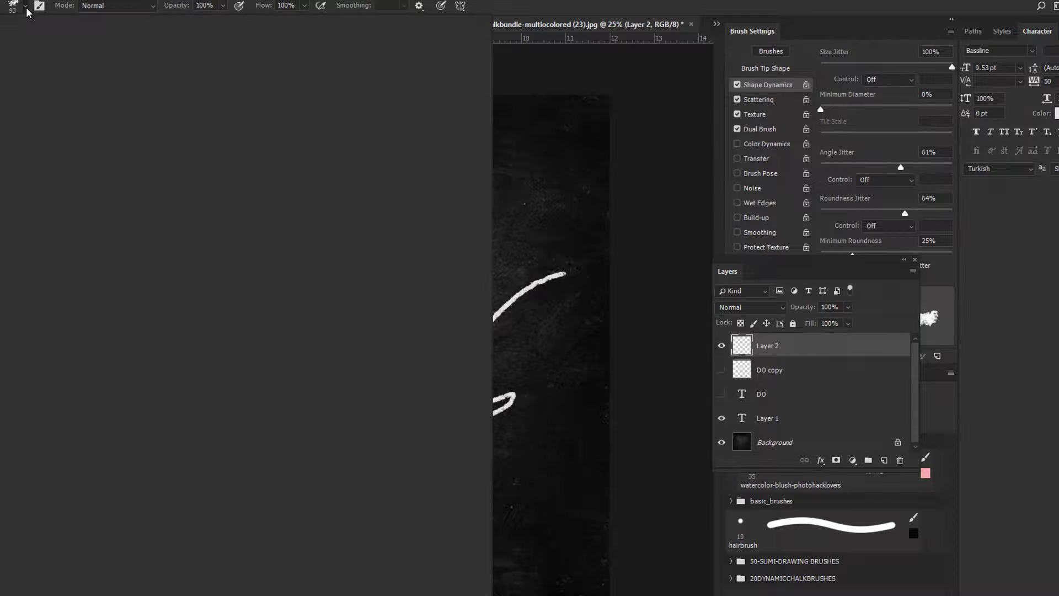
{"action": "left_click", "coordinate": [538, 458]}
{"action": "mouse_move", "coordinate": [537, 459]}
{"action": "left_mouse_down"}
{"action": "mouse_move", "coordinate": [196, 465]}
{"action": "mouse_move", "coordinate": [295, 483]}
{"action": "mouse_move", "coordinate": [215, 511]}
{"action": "mouse_move", "coordinate": [320, 392]}
{"action": "left_mouse_up"}
{"action": "left_click_drag", "start_coordinate": [242, 255], "coordinate": [480, 345]}
{"action": "left_click_drag", "start_coordinate": [357, 252], "coordinate": [188, 286]}
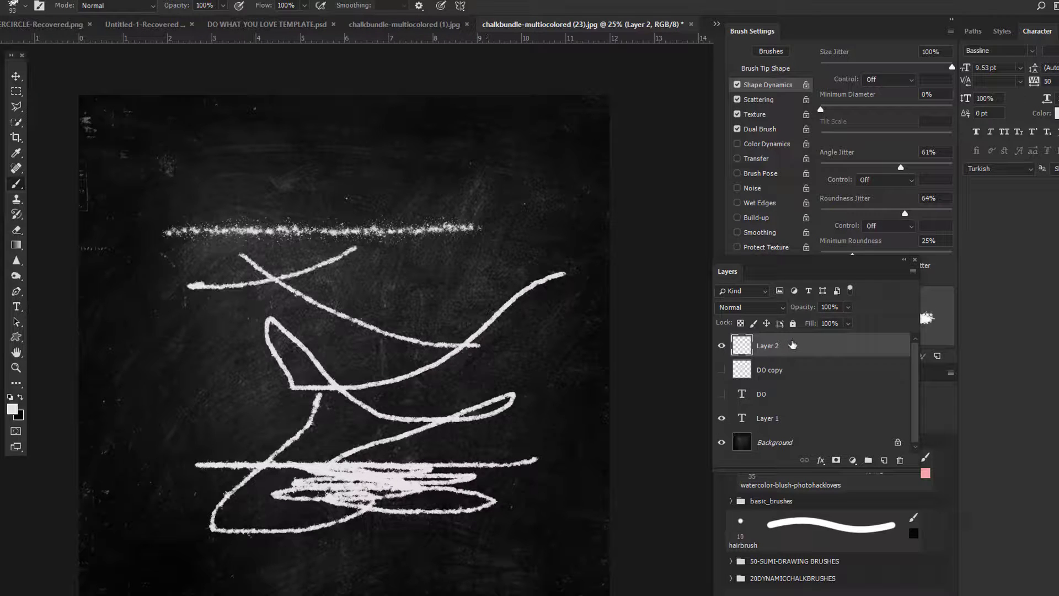
Replace the test layer with a new empty one and paint a tall descending zigzag with the 8 px dynamic chalk brush.
{"action": "left_click_drag", "start_coordinate": [793, 344], "coordinate": [900, 460]}
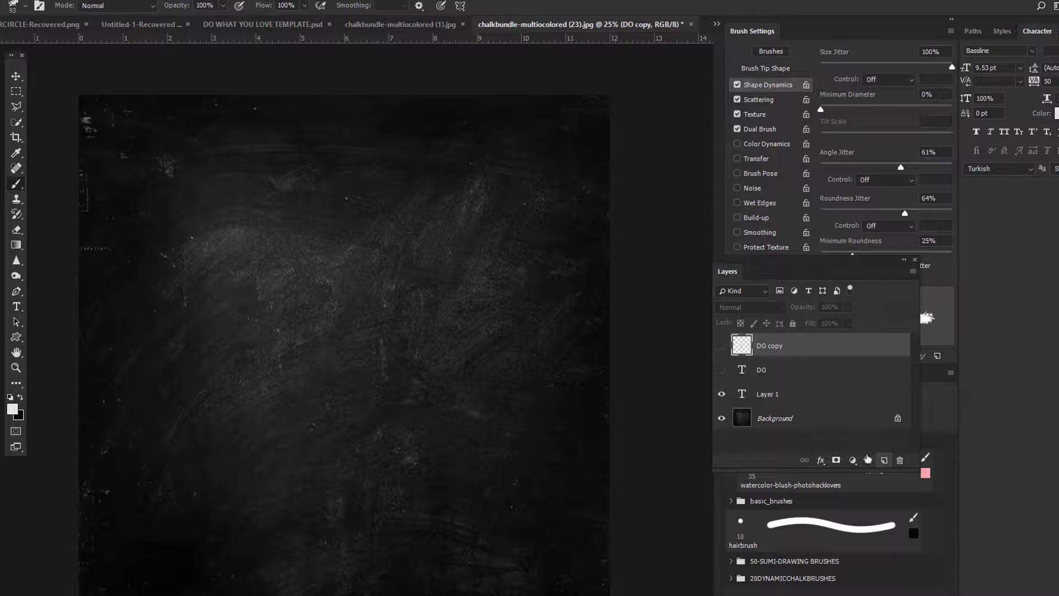
{"action": "left_click", "coordinate": [883, 460]}
{"action": "left_click", "coordinate": [24, 7]}
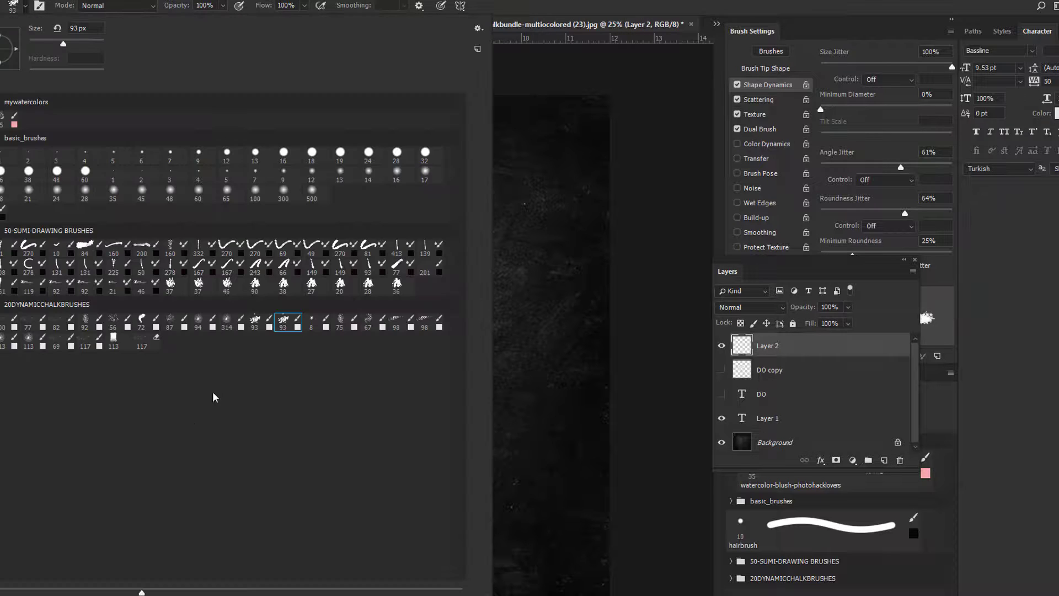
{"action": "double_click", "coordinate": [368, 330]}
{"action": "mouse_move", "coordinate": [508, 273]}
{"action": "left_mouse_down"}
{"action": "mouse_move", "coordinate": [469, 353]}
{"action": "mouse_move", "coordinate": [458, 428]}
{"action": "mouse_move", "coordinate": [497, 441]}
{"action": "mouse_move", "coordinate": [433, 566]}
{"action": "left_mouse_up"}
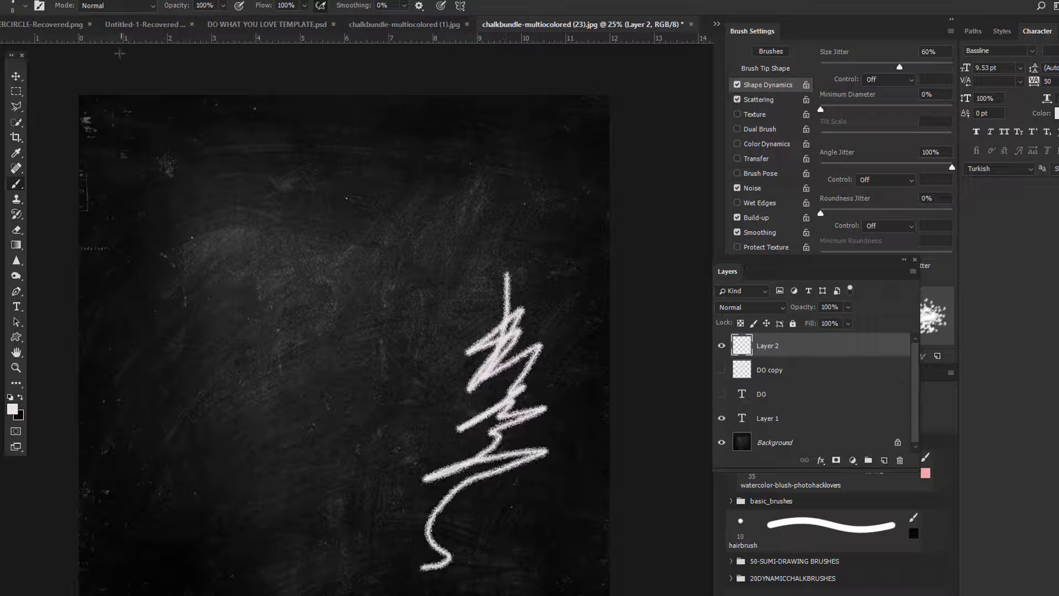
Choose the 75 px dynamic chalk brush and draw a long back-and-forth stroke above the zigzag.
{"action": "left_click", "coordinate": [24, 8]}
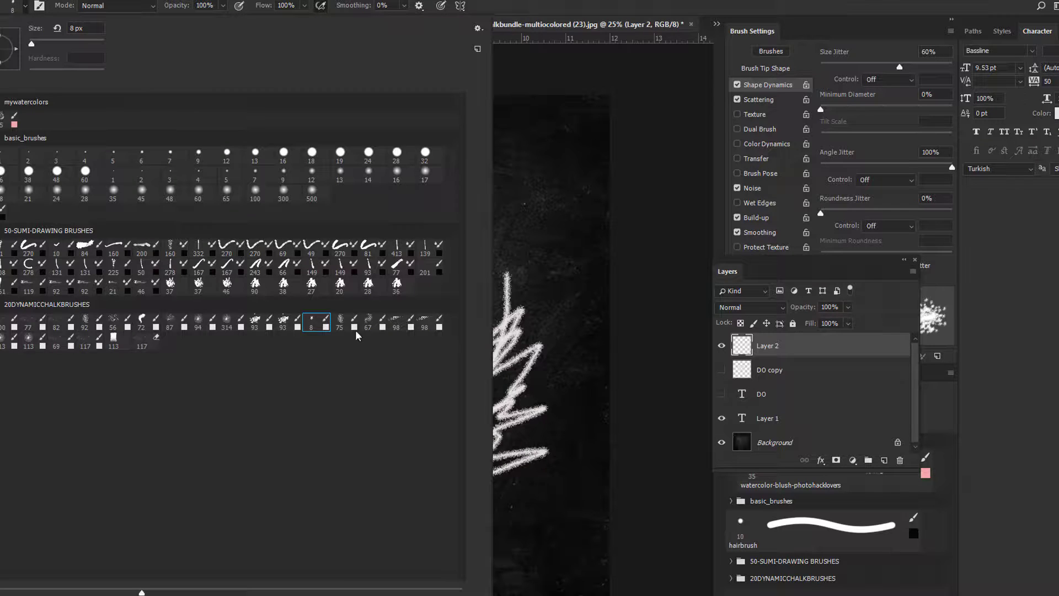
{"action": "double_click", "coordinate": [340, 327]}
{"action": "mouse_move", "coordinate": [540, 147]}
{"action": "left_mouse_down"}
{"action": "mouse_move", "coordinate": [494, 210]}
{"action": "mouse_move", "coordinate": [203, 321]}
{"action": "left_mouse_up"}
Choose the 67 px dynamic chalk brush and draw horizontal lines, a tall arc and a small zigzag on the chalkboard.
{"action": "left_click", "coordinate": [24, 8]}
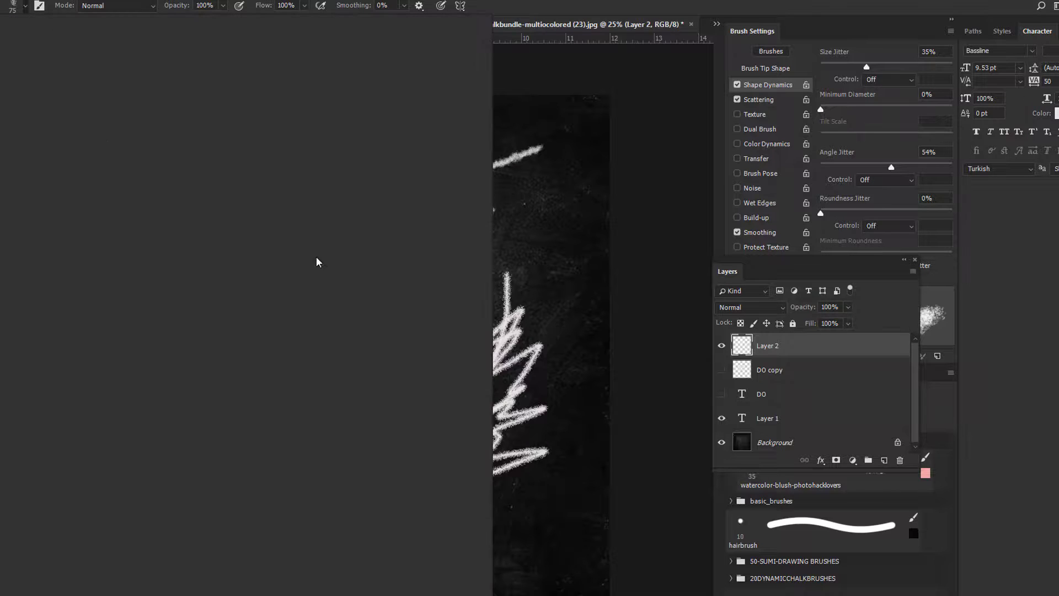
{"action": "double_click", "coordinate": [365, 327]}
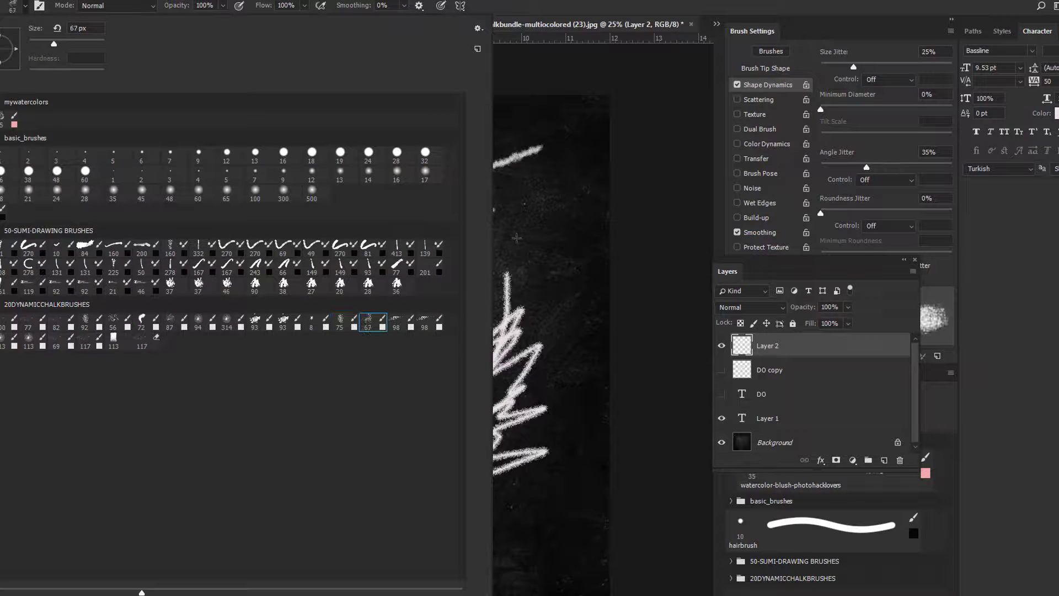
{"action": "left_click_drag", "start_coordinate": [258, 283], "coordinate": [137, 278]}
{"action": "left_click_drag", "start_coordinate": [182, 180], "coordinate": [359, 180]}
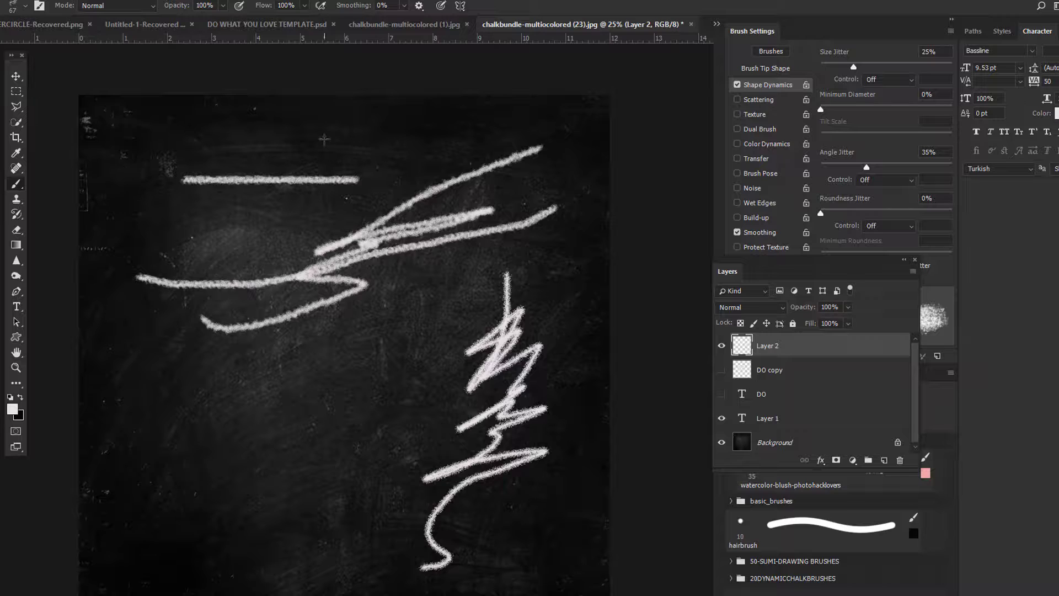
{"action": "left_click_drag", "start_coordinate": [271, 184], "coordinate": [303, 416]}
{"action": "left_click_drag", "start_coordinate": [322, 356], "coordinate": [329, 389]}
{"action": "mouse_move", "coordinate": [354, 358]}
{"action": "left_mouse_down"}
{"action": "mouse_move", "coordinate": [289, 430]}
{"action": "mouse_move", "coordinate": [334, 470]}
{"action": "left_mouse_up"}
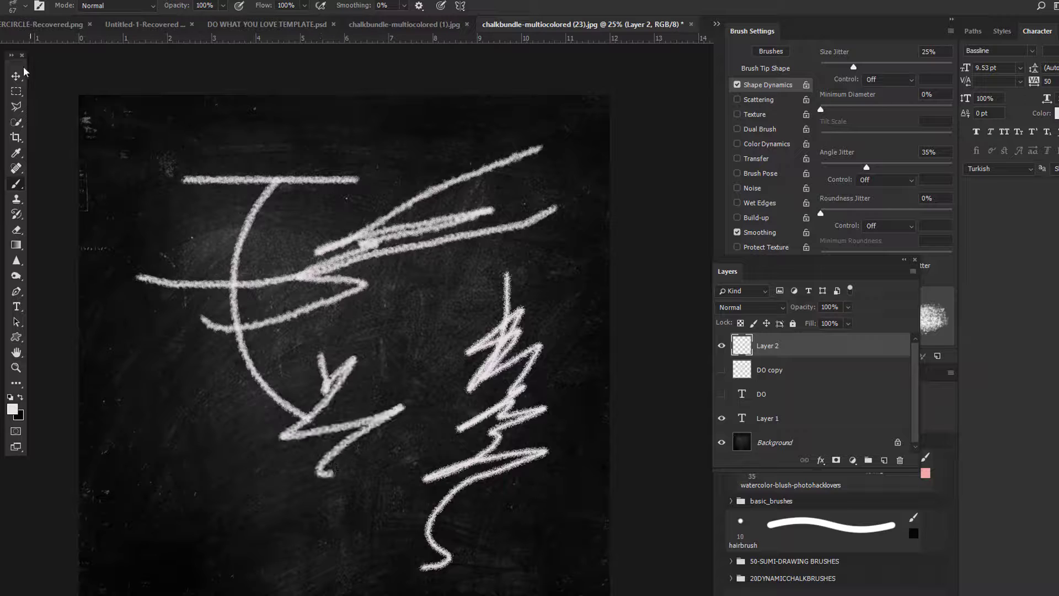
Choose the second 98 px dynamic chalk brush and paint a short zigzag trailing inward above the tall zigzag.
{"action": "left_click", "coordinate": [24, 8]}
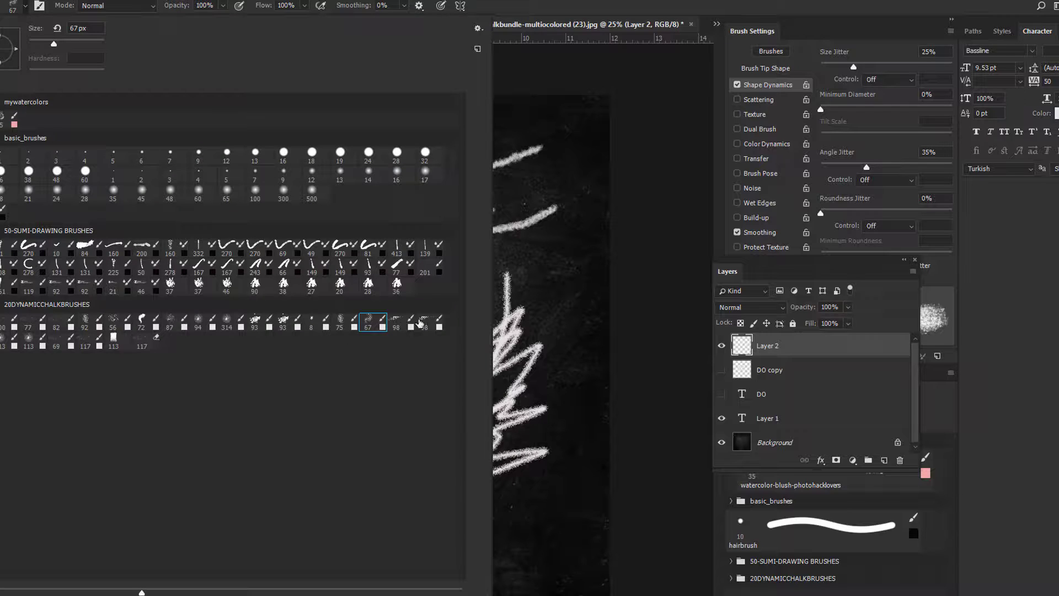
{"action": "left_click", "coordinate": [420, 321]}
{"action": "key", "text": "Return"}
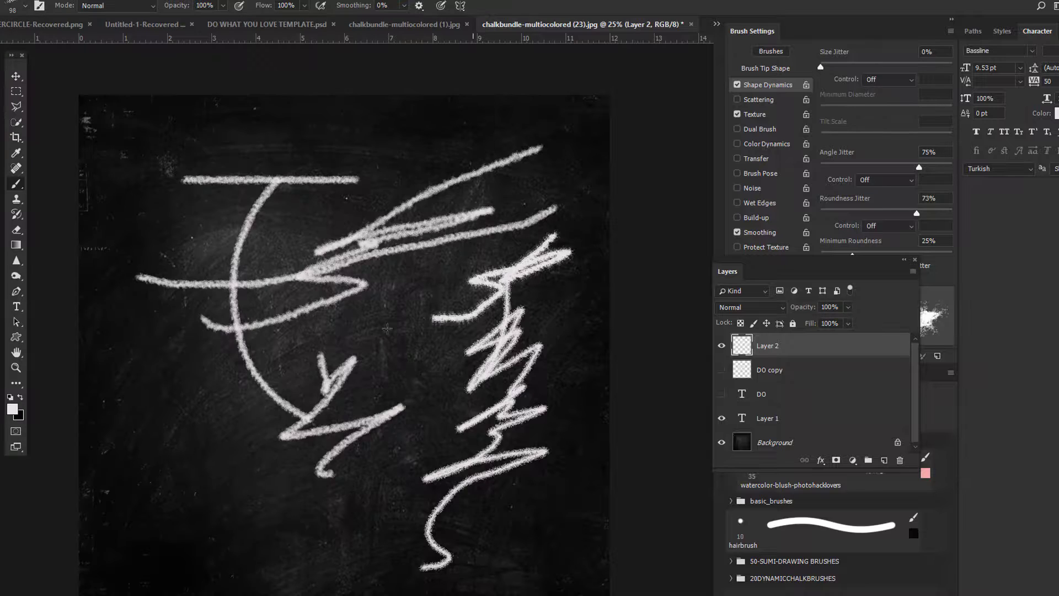
{"action": "left_click_drag", "start_coordinate": [386, 329], "coordinate": [348, 334]}
Choose the first 113 px dynamic chalk brush and draw a sweeping, winding line across the lower chalkboard.
{"action": "left_click", "coordinate": [16, 6]}
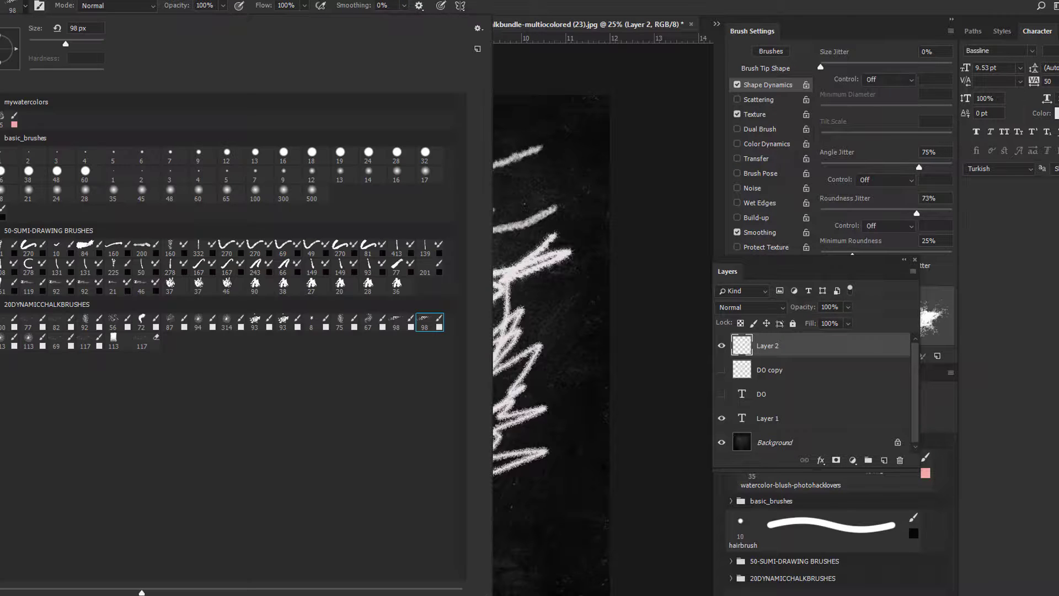
{"action": "left_click", "coordinate": [2, 345]}
{"action": "key", "text": "Return"}
{"action": "left_click_drag", "start_coordinate": [406, 548], "coordinate": [436, 565]}
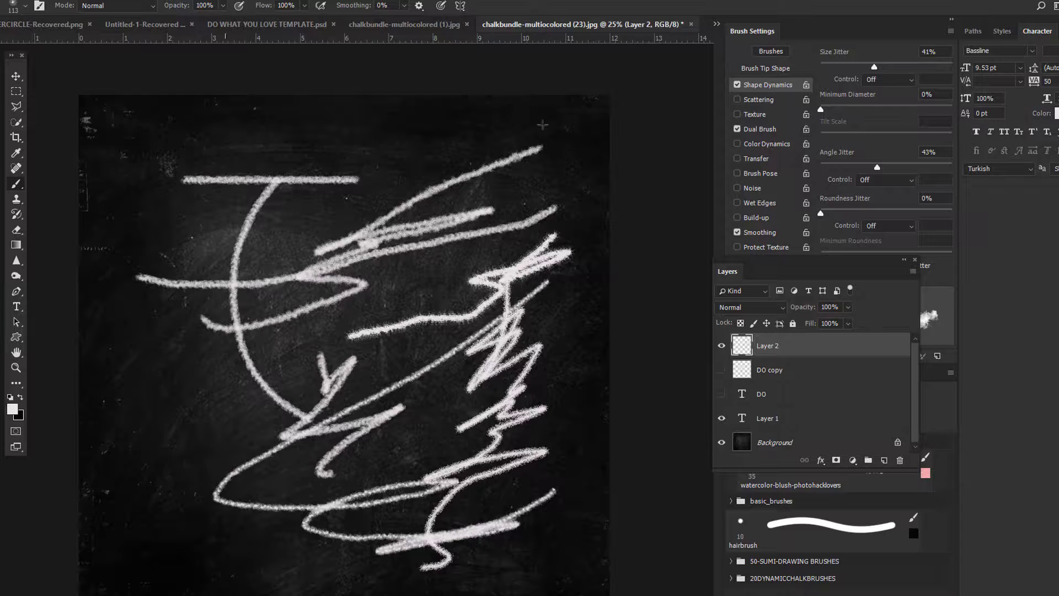
Choose the flat 113 px dynamic chalk brush and paint two thick zigzags over the chalk scribbles in the chalkboard's upper part.
{"action": "left_click", "coordinate": [26, 7]}
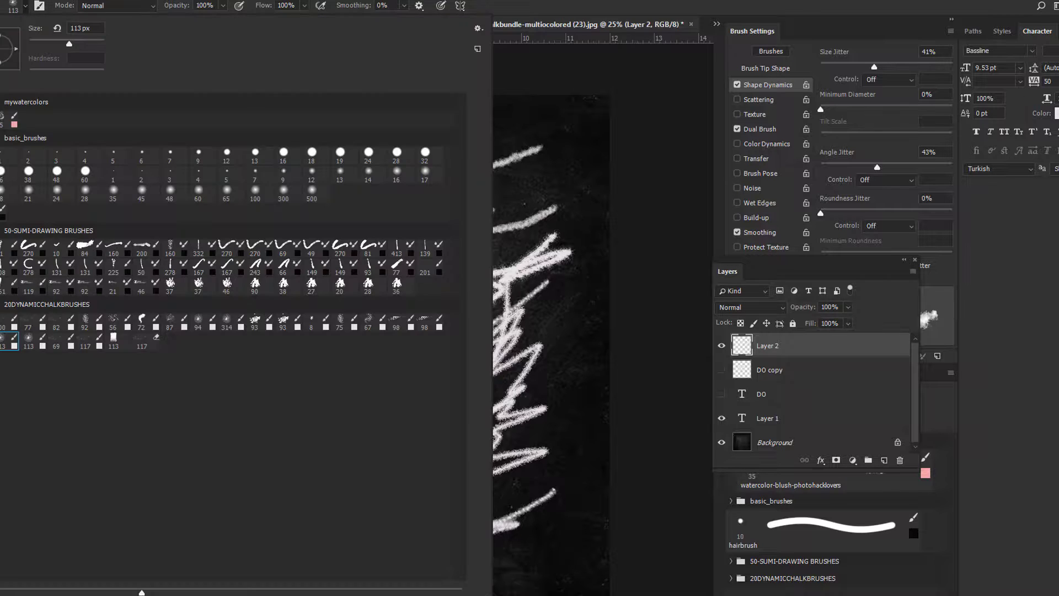
{"action": "left_click", "coordinate": [111, 337]}
{"action": "mouse_move", "coordinate": [551, 229]}
{"action": "left_mouse_down"}
{"action": "mouse_move", "coordinate": [516, 298]}
{"action": "mouse_move", "coordinate": [499, 273]}
{"action": "mouse_move", "coordinate": [456, 282]}
{"action": "left_mouse_up"}
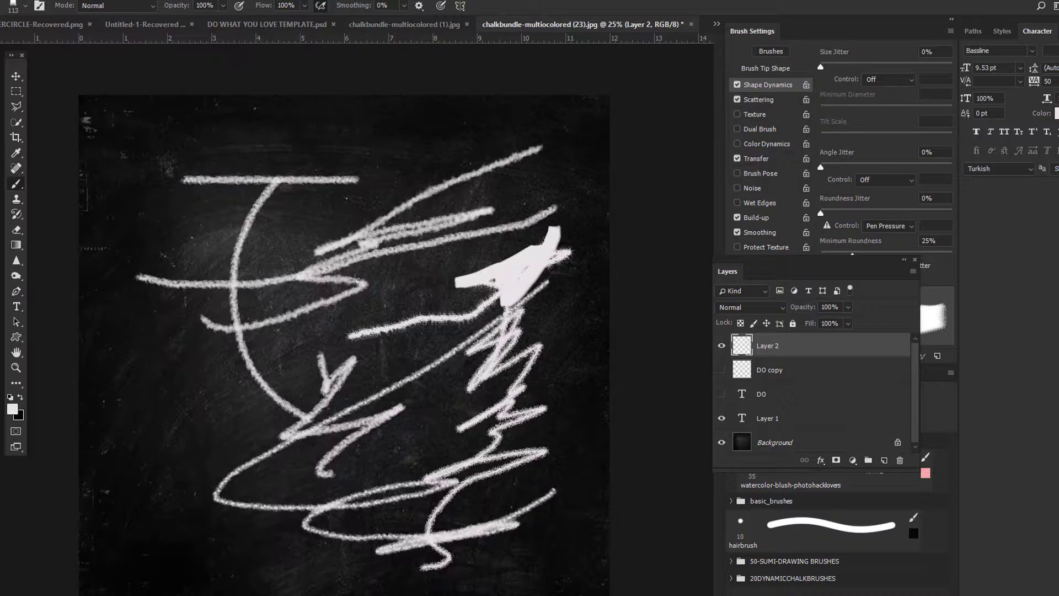
{"action": "mouse_move", "coordinate": [386, 267]}
{"action": "left_mouse_down"}
{"action": "mouse_move", "coordinate": [524, 240]}
{"action": "mouse_move", "coordinate": [512, 199]}
{"action": "mouse_move", "coordinate": [471, 162]}
{"action": "left_mouse_up"}
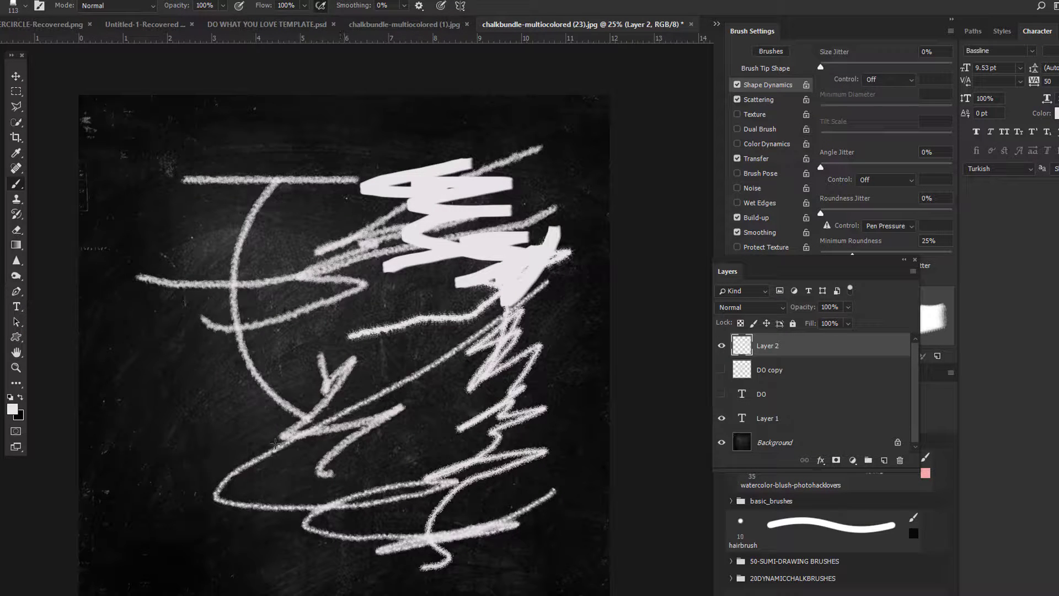
Set the foreground colour to pink #da7bb3 and paint a vertical line and a rising arc on the chalkboard.
{"action": "left_click", "coordinate": [13, 410]}
{"action": "left_click", "coordinate": [744, 216]}
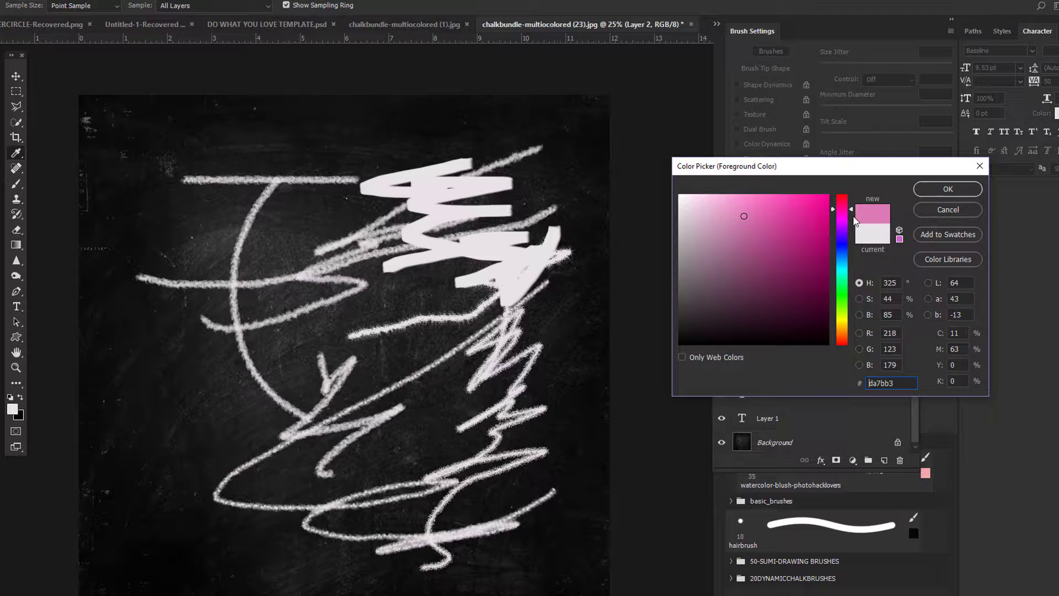
{"action": "left_click", "coordinate": [956, 185]}
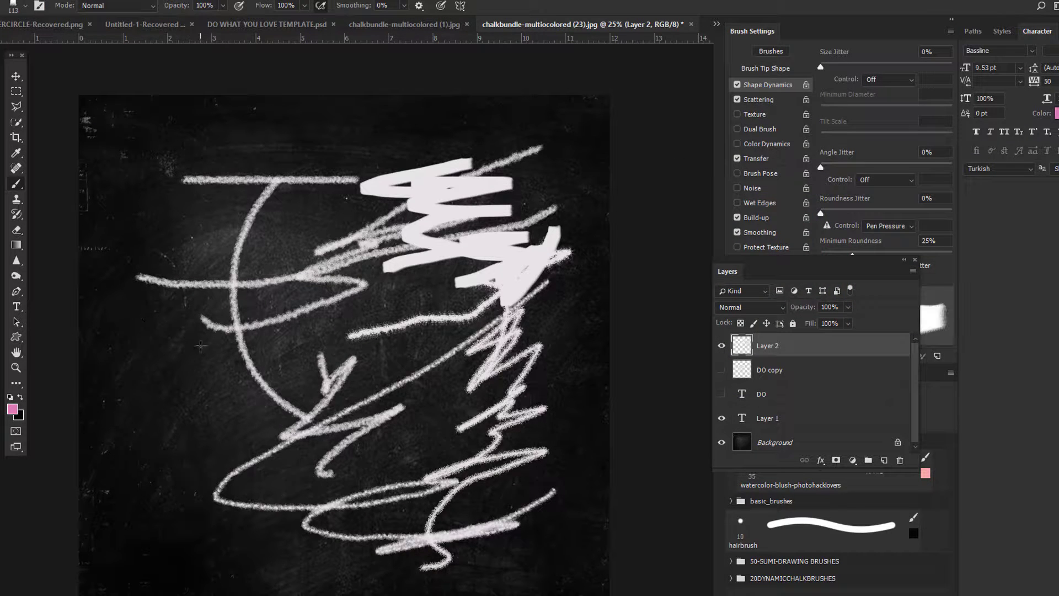
{"action": "mouse_move", "coordinate": [200, 346]}
{"action": "left_mouse_down"}
{"action": "mouse_move", "coordinate": [197, 490]}
{"action": "mouse_move", "coordinate": [304, 431]}
{"action": "mouse_move", "coordinate": [399, 427]}
{"action": "left_mouse_up"}
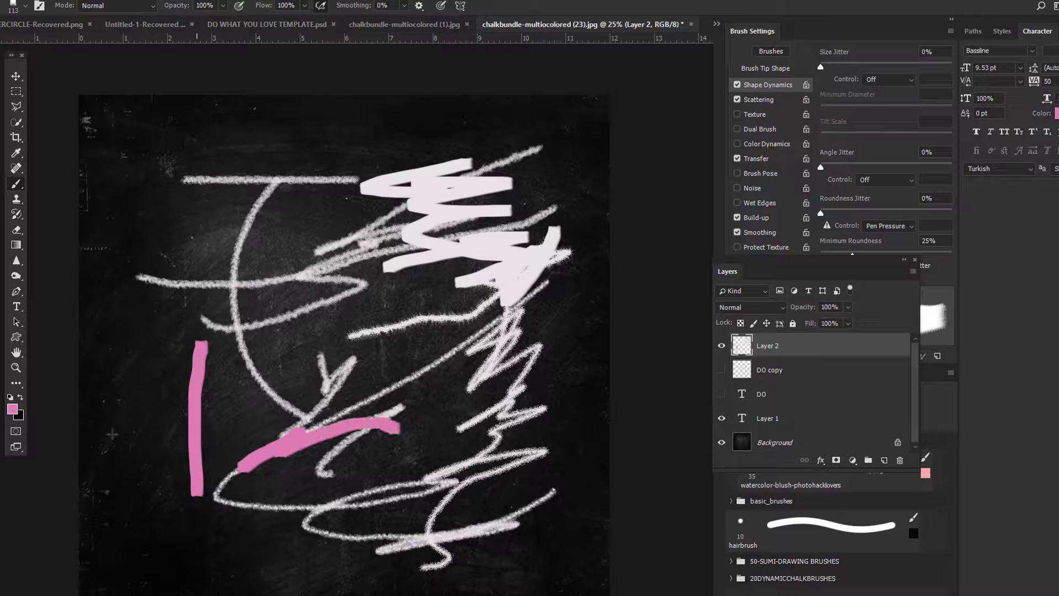
{"action": "left_click", "coordinate": [13, 410]}
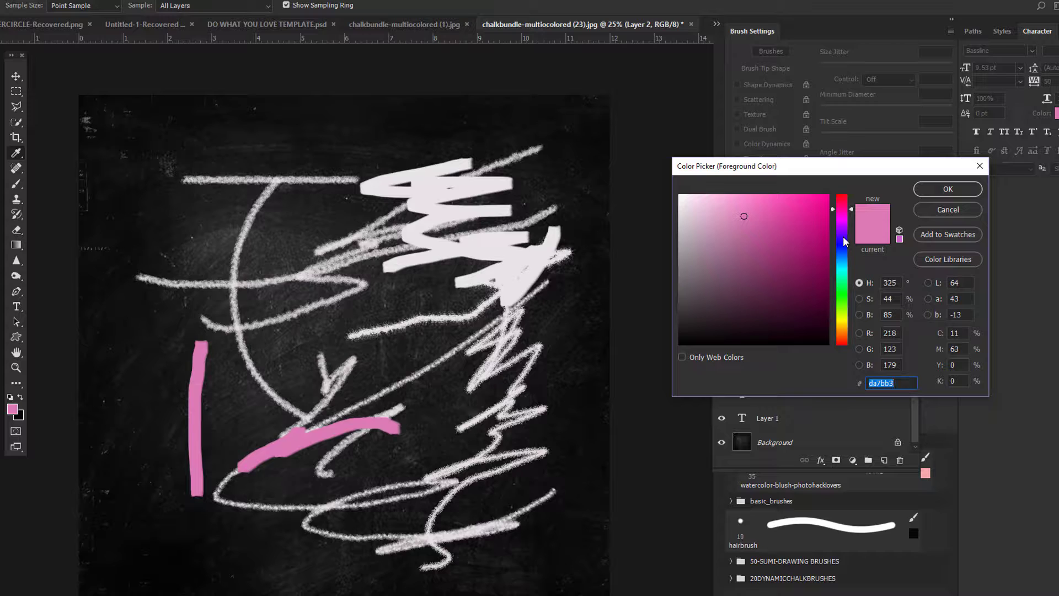
{"action": "left_click", "coordinate": [843, 236]}
{"action": "left_click", "coordinate": [756, 205]}
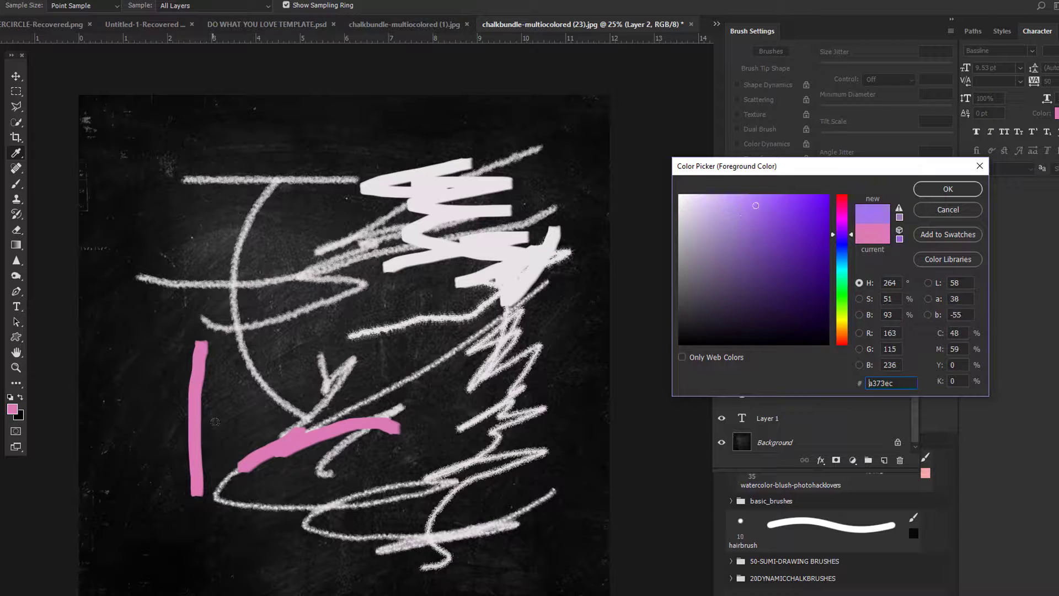
{"action": "left_click", "coordinate": [294, 439]}
{"action": "left_click", "coordinate": [540, 379]}
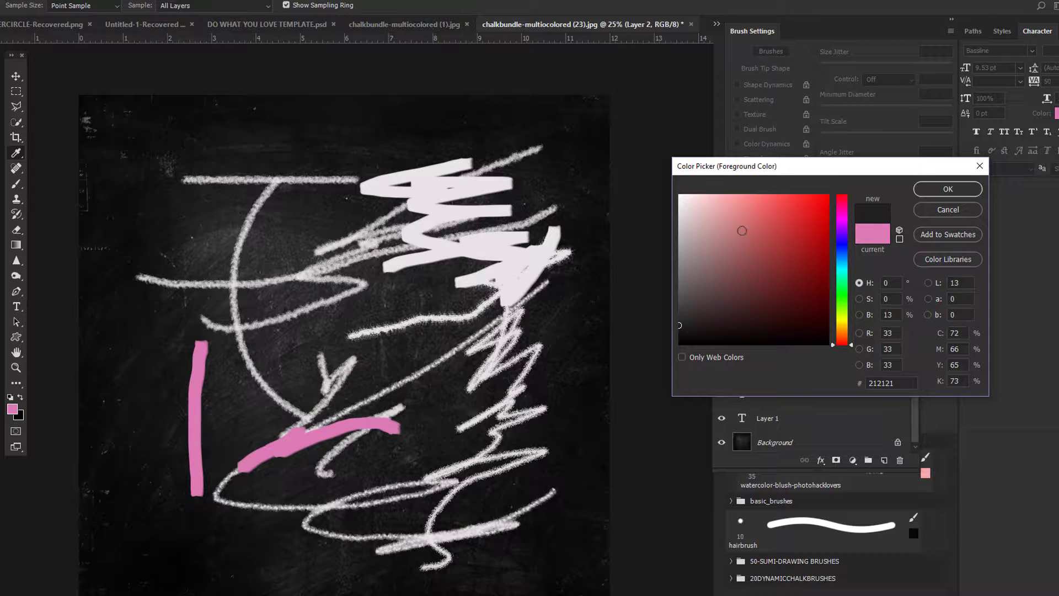
{"action": "left_click", "coordinate": [847, 230]}
{"action": "left_click", "coordinate": [946, 189]}
{"action": "key", "text": "b"}
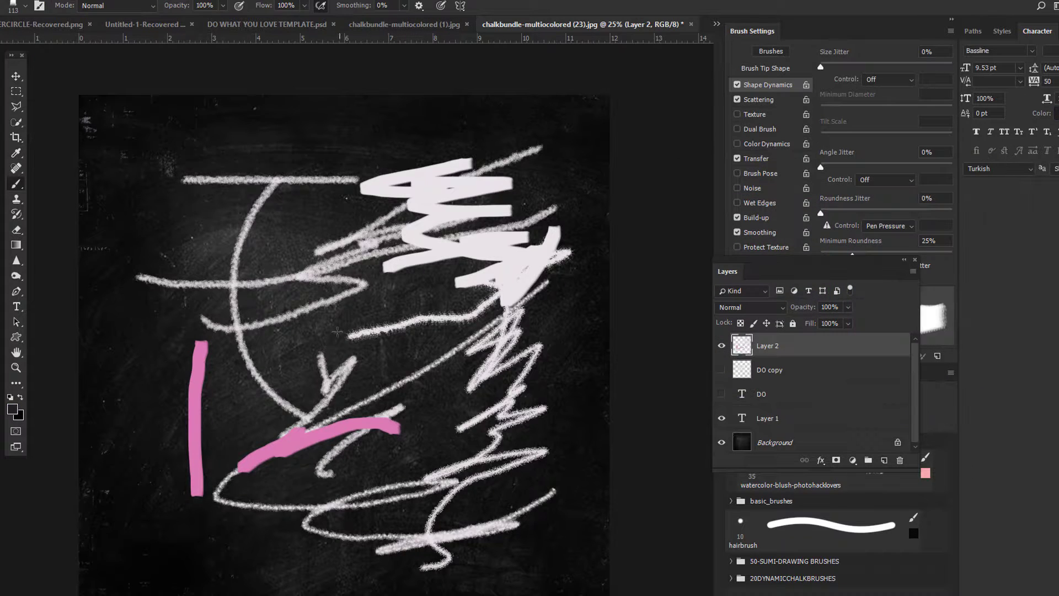
{"action": "left_click_drag", "start_coordinate": [194, 379], "coordinate": [168, 430]}
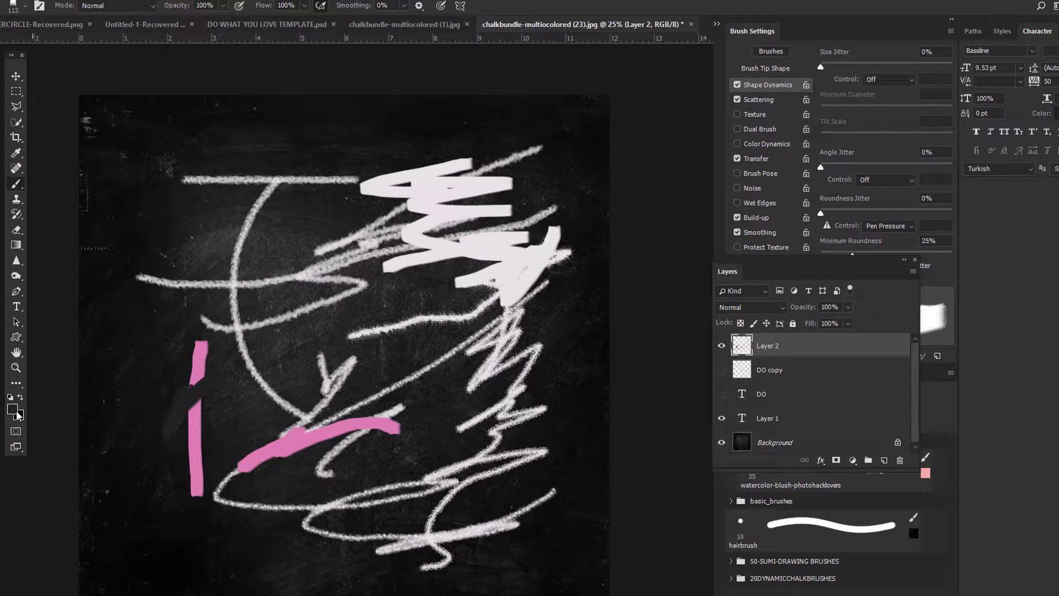
{"action": "key", "text": "ctrl+z"}
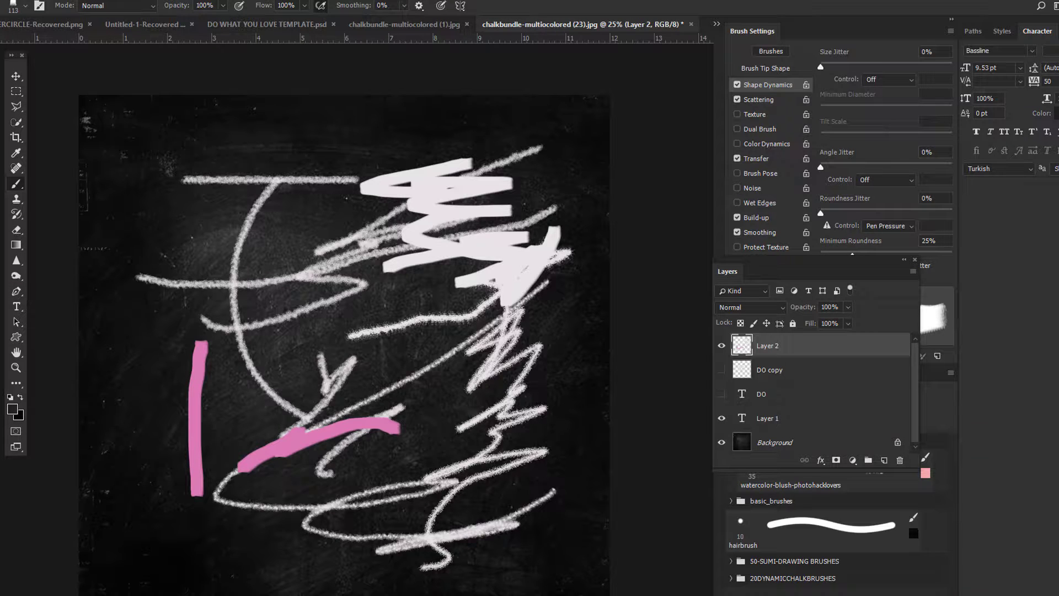
Set the foreground colour to a saturated purple and paint a short curved stroke over the pink vertical line.
{"action": "left_click", "coordinate": [11, 409]}
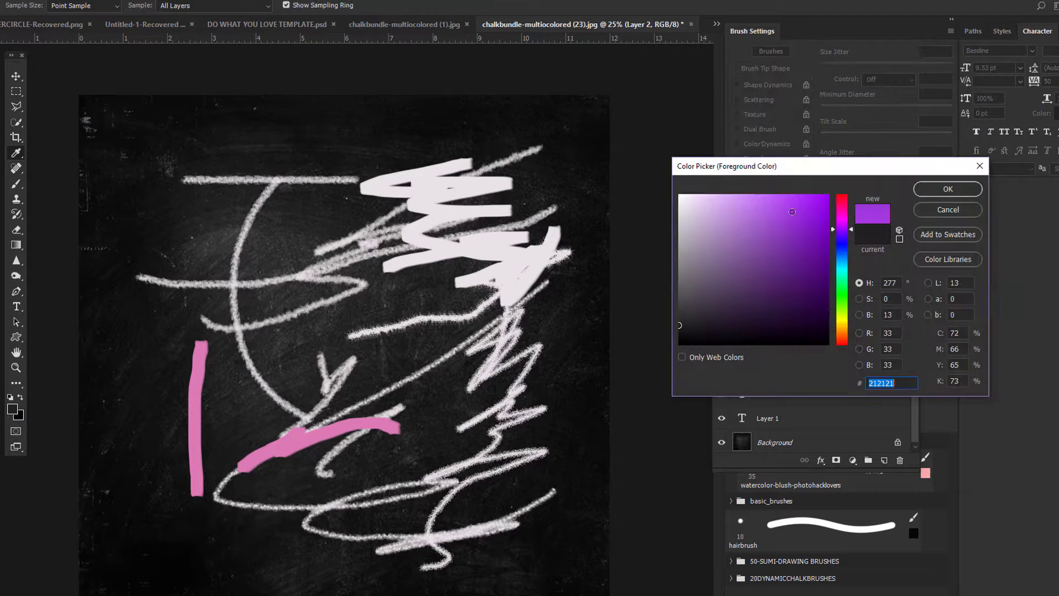
{"action": "left_click", "coordinate": [947, 188]}
{"action": "left_click_drag", "start_coordinate": [203, 384], "coordinate": [189, 451]}
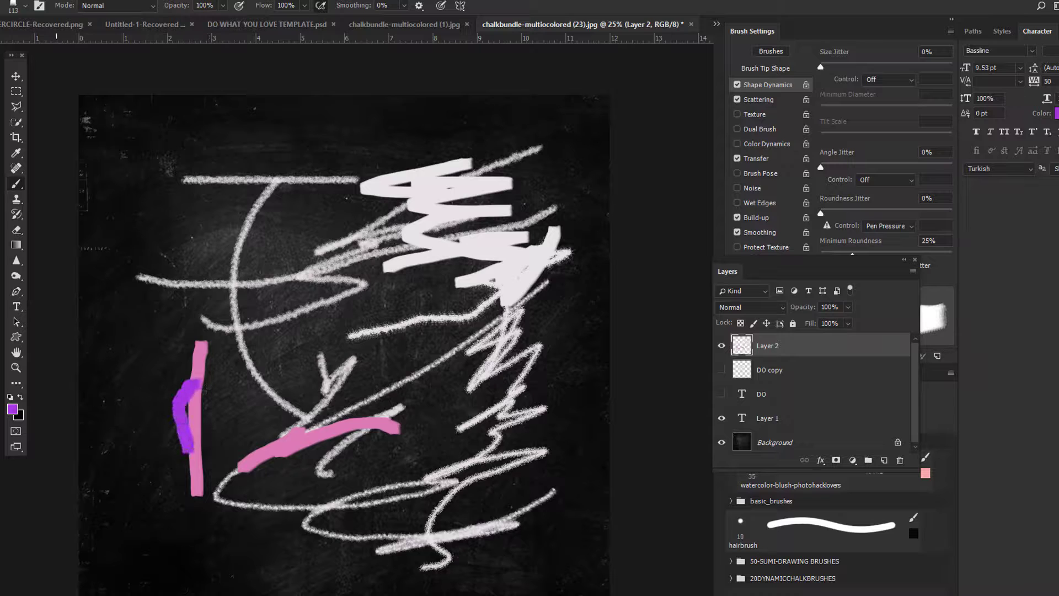
Switch to the Mixer Brush with the flat 113 px brush and smear purple through the white strokes and the pink arc.
{"action": "right_click", "coordinate": [16, 183]}
{"action": "left_click", "coordinate": [106, 217]}
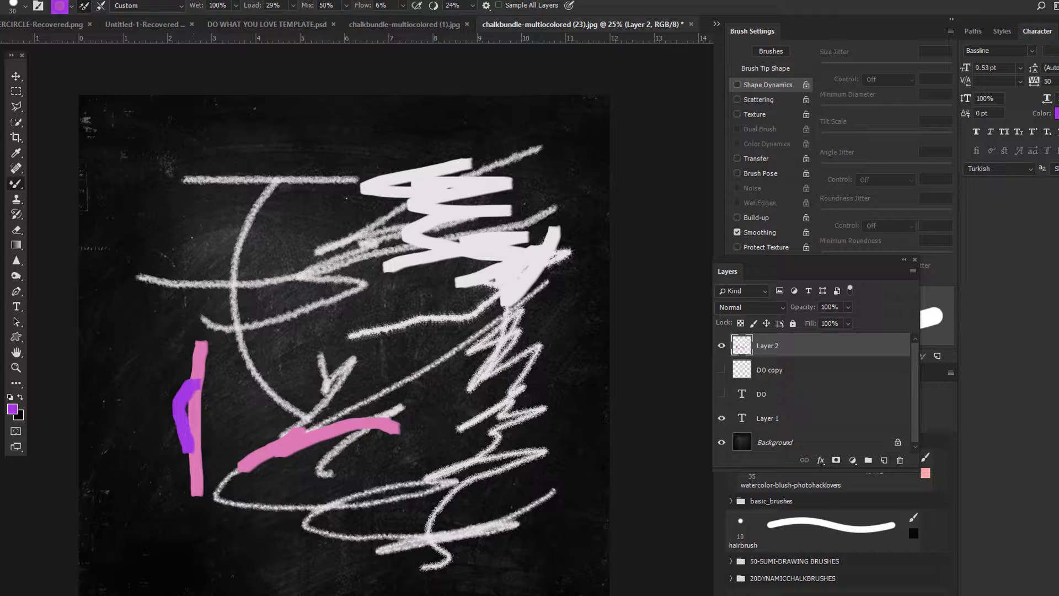
{"action": "left_click_drag", "start_coordinate": [325, 350], "coordinate": [496, 287]}
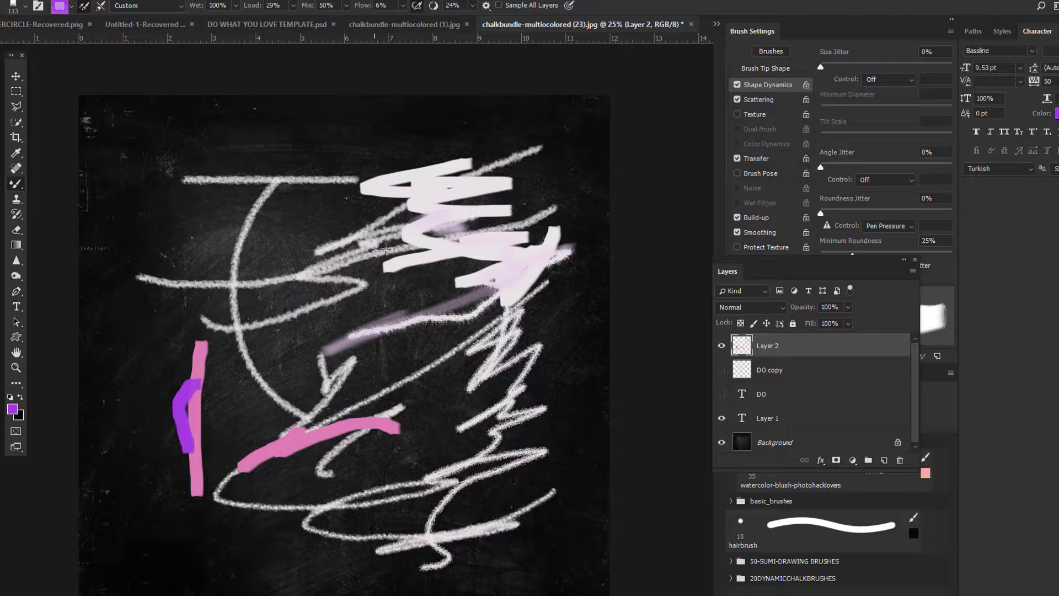
{"action": "mouse_move", "coordinate": [282, 400]}
{"action": "left_mouse_down"}
{"action": "mouse_move", "coordinate": [388, 365]}
{"action": "mouse_move", "coordinate": [397, 341]}
{"action": "mouse_move", "coordinate": [302, 383]}
{"action": "mouse_move", "coordinate": [350, 420]}
{"action": "mouse_move", "coordinate": [453, 394]}
{"action": "mouse_move", "coordinate": [371, 425]}
{"action": "mouse_move", "coordinate": [468, 419]}
{"action": "mouse_move", "coordinate": [340, 433]}
{"action": "mouse_move", "coordinate": [455, 408]}
{"action": "mouse_move", "coordinate": [376, 425]}
{"action": "mouse_move", "coordinate": [470, 448]}
{"action": "mouse_move", "coordinate": [369, 433]}
{"action": "mouse_move", "coordinate": [434, 418]}
{"action": "mouse_move", "coordinate": [386, 427]}
{"action": "left_mouse_up"}
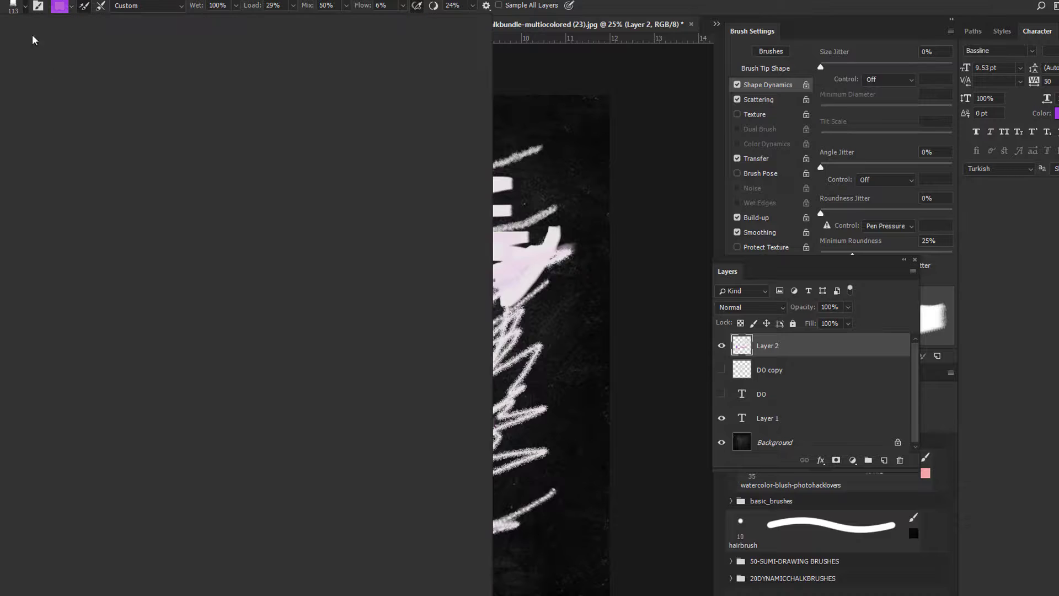
Choose the 69 px dynamic chalk brush and paint a short slanted scribble and a wide zigzag across the chalkboard's upper area.
{"action": "left_click", "coordinate": [25, 6]}
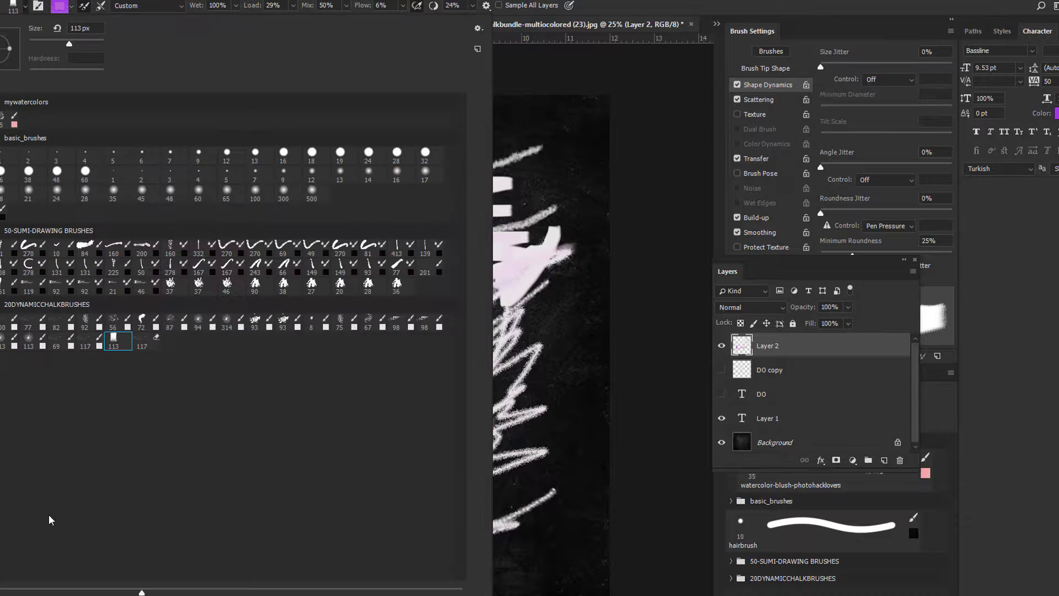
{"action": "left_click", "coordinate": [55, 338]}
{"action": "key", "text": "b"}
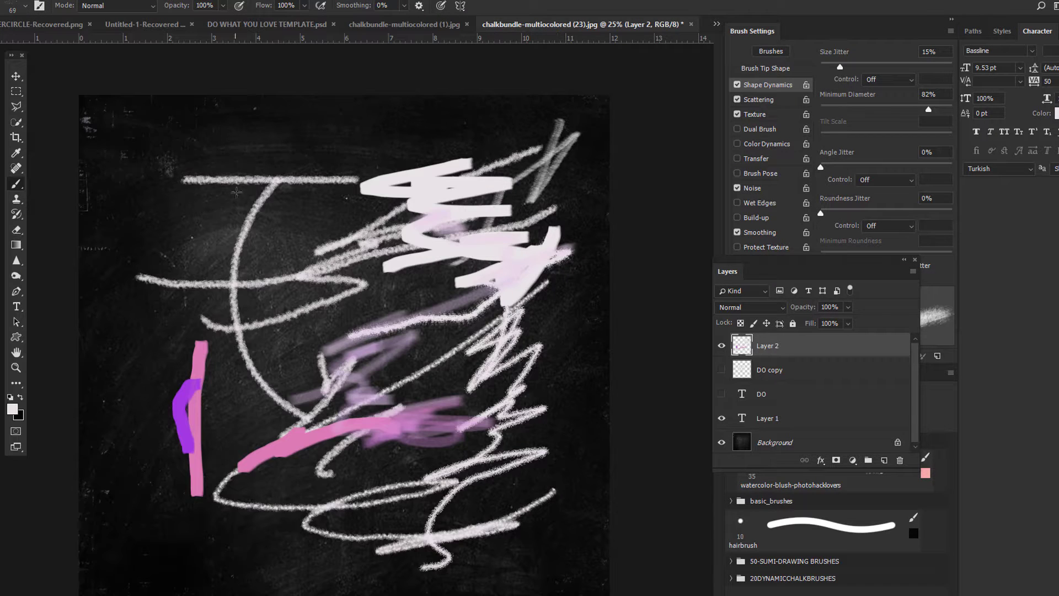
{"action": "mouse_move", "coordinate": [236, 192]}
{"action": "left_mouse_down"}
{"action": "mouse_move", "coordinate": [185, 220]}
{"action": "mouse_move", "coordinate": [155, 280]}
{"action": "mouse_move", "coordinate": [358, 193]}
{"action": "mouse_move", "coordinate": [609, 134]}
{"action": "left_mouse_up"}
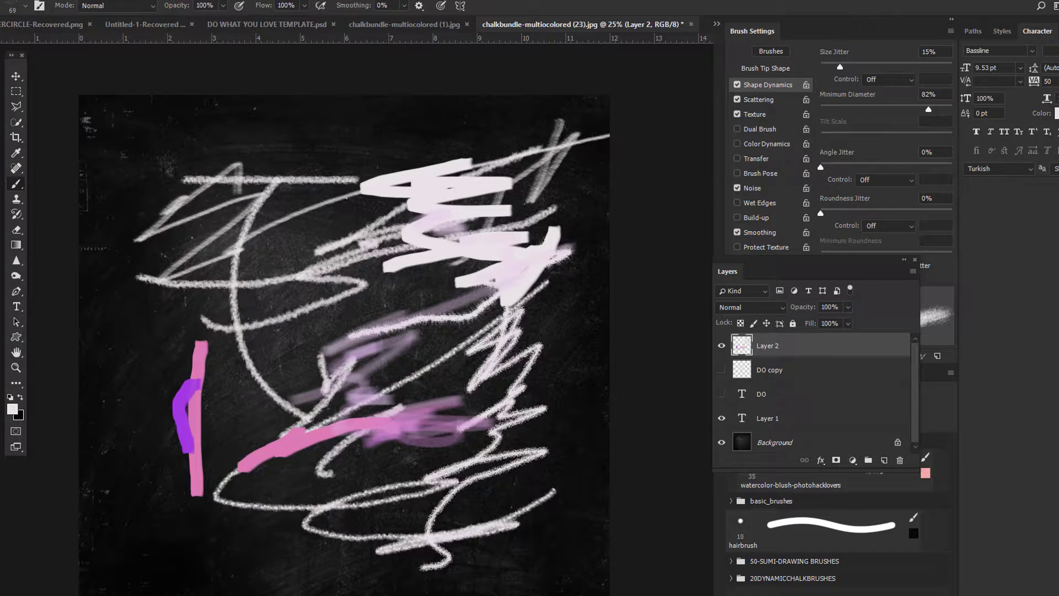
Choose the 117 px dynamic chalk brush and scribble along the chalkboard's lower edge, adding a short slanted stroke below the pink lines.
{"action": "left_click", "coordinate": [25, 6]}
{"action": "left_click", "coordinate": [85, 337]}
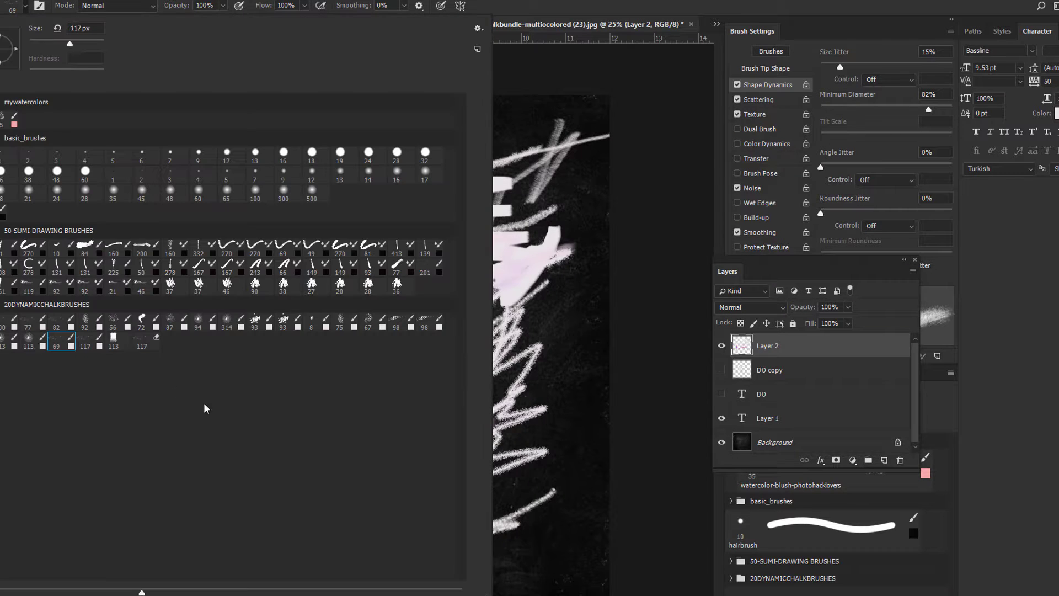
{"action": "left_click", "coordinate": [540, 557]}
{"action": "mouse_move", "coordinate": [557, 568]}
{"action": "left_mouse_down"}
{"action": "mouse_move", "coordinate": [409, 570]}
{"action": "mouse_move", "coordinate": [207, 549]}
{"action": "mouse_move", "coordinate": [96, 568]}
{"action": "left_mouse_up"}
{"action": "left_click_drag", "start_coordinate": [176, 495], "coordinate": [284, 461]}
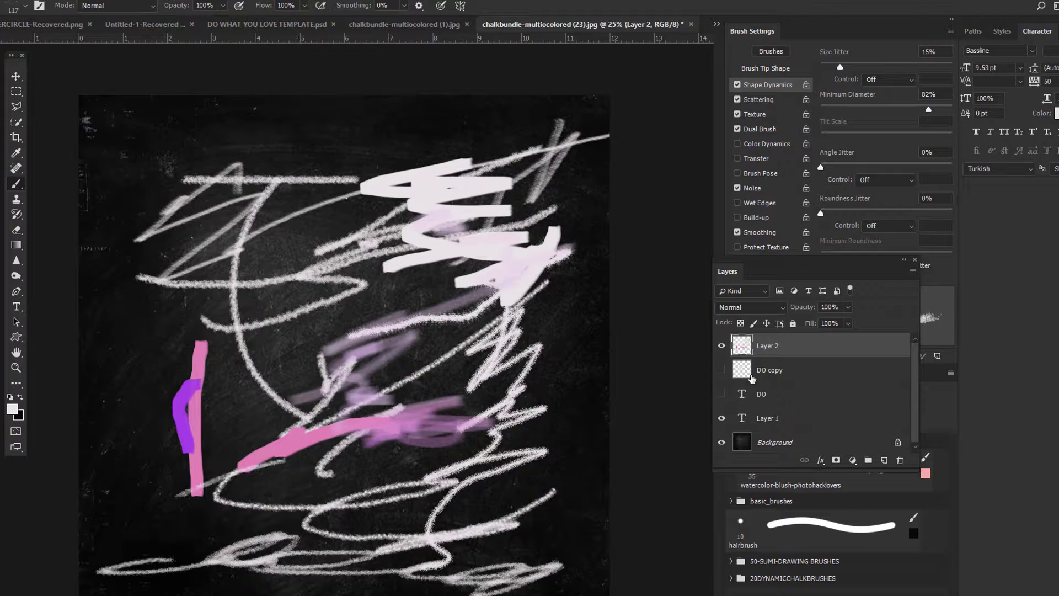
Delete Layer 2 with all the test strokes and add a new empty layer.
{"action": "left_click_drag", "start_coordinate": [799, 342], "coordinate": [898, 463]}
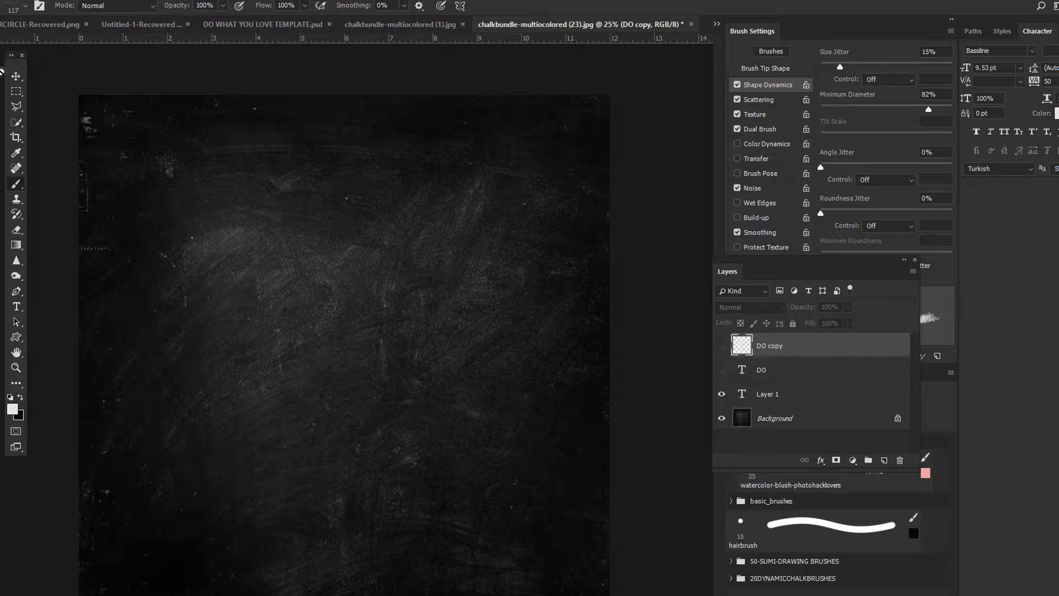
{"action": "left_click", "coordinate": [883, 460]}
Choose the round 113 px dynamic chalk brush and draw a long downward curve ending in angular loops on the new layer.
{"action": "left_click", "coordinate": [16, 11]}
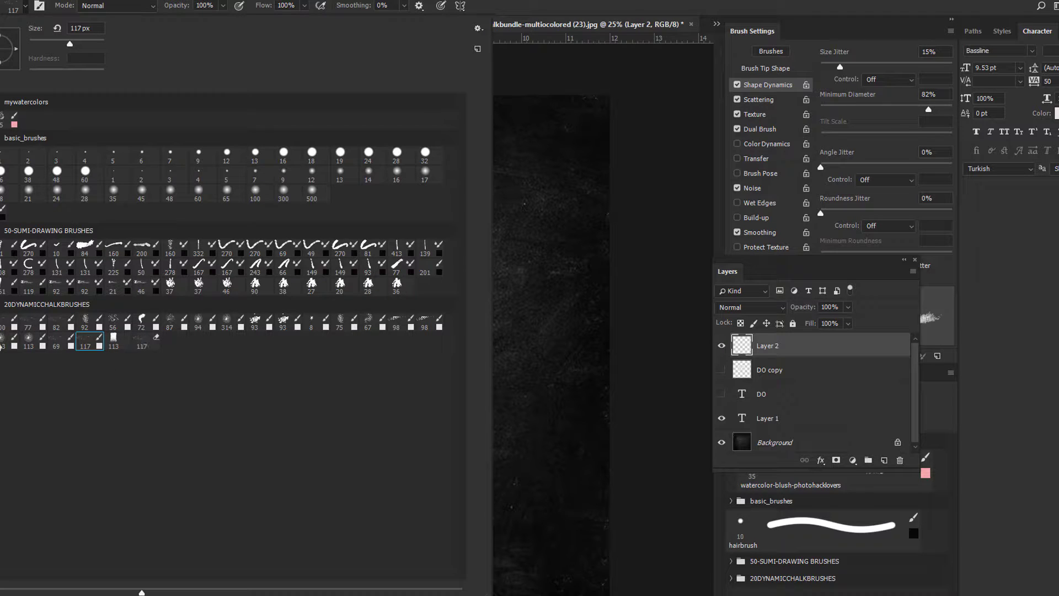
{"action": "left_click", "coordinate": [28, 338]}
{"action": "left_click", "coordinate": [516, 173]}
{"action": "mouse_move", "coordinate": [515, 174]}
{"action": "left_mouse_down"}
{"action": "mouse_move", "coordinate": [367, 429]}
{"action": "mouse_move", "coordinate": [436, 449]}
{"action": "mouse_move", "coordinate": [444, 487]}
{"action": "left_mouse_up"}
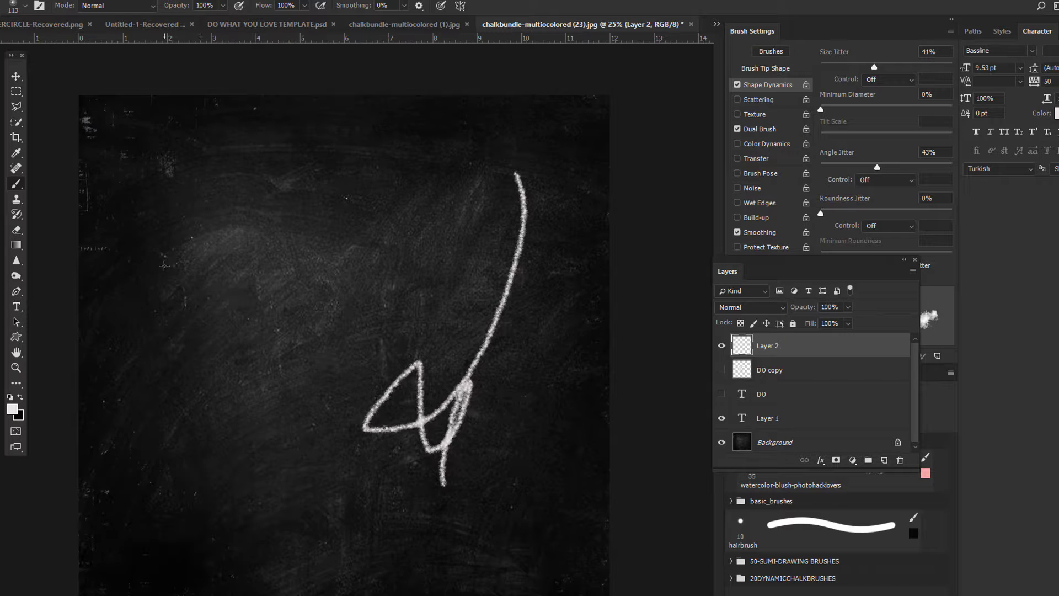
Hand-letter the word "Chalk" across the upper chalkboard and underline it with two slanted strokes.
{"action": "mouse_move", "coordinate": [270, 194]}
{"action": "left_mouse_down"}
{"action": "mouse_move", "coordinate": [188, 236]}
{"action": "mouse_move", "coordinate": [280, 260]}
{"action": "mouse_move", "coordinate": [317, 239]}
{"action": "mouse_move", "coordinate": [380, 273]}
{"action": "left_mouse_up"}
{"action": "left_click_drag", "start_coordinate": [372, 176], "coordinate": [396, 256]}
{"action": "mouse_move", "coordinate": [430, 195]}
{"action": "left_mouse_down"}
{"action": "mouse_move", "coordinate": [440, 246]}
{"action": "mouse_move", "coordinate": [183, 351]}
{"action": "left_mouse_up"}
{"action": "left_click_drag", "start_coordinate": [416, 298], "coordinate": [180, 382]}
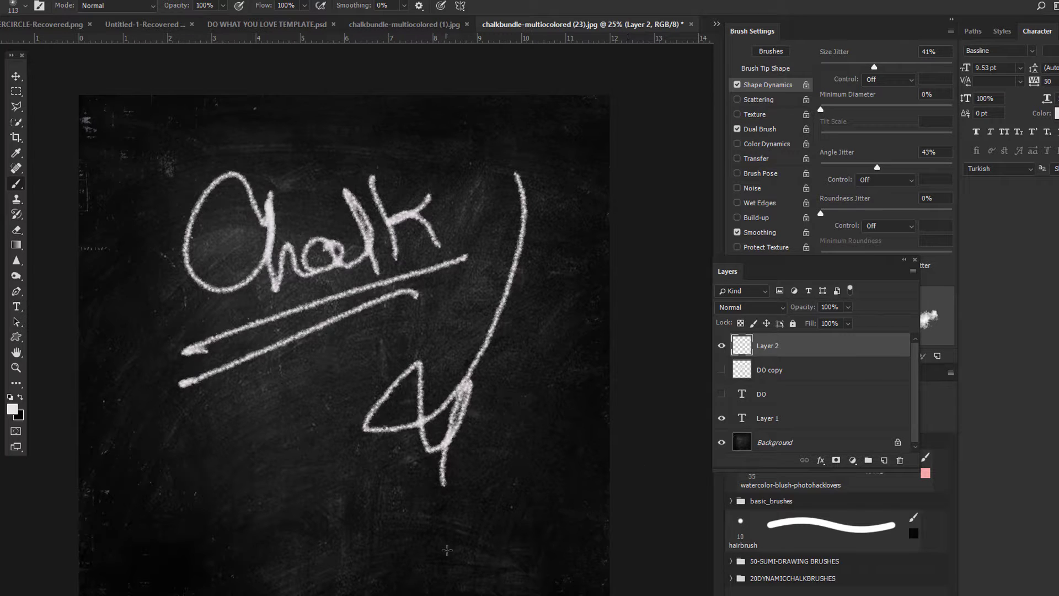
Draw a small oval below the angular loops with a wavy tail hanging from it.
{"action": "mouse_move", "coordinate": [529, 457]}
{"action": "left_mouse_down"}
{"action": "mouse_move", "coordinate": [478, 479]}
{"action": "mouse_move", "coordinate": [534, 458]}
{"action": "left_mouse_up"}
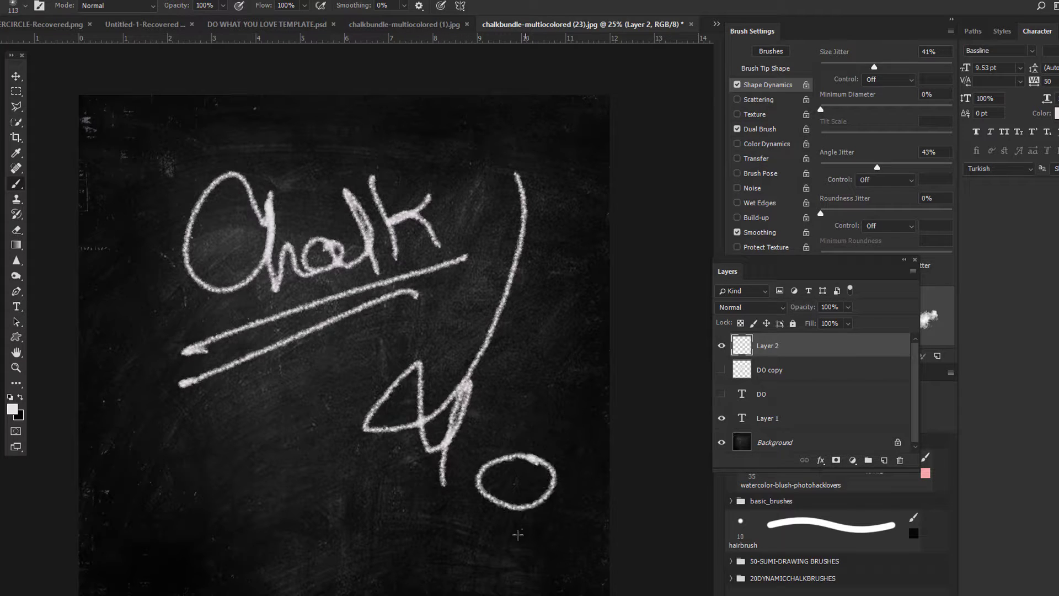
{"action": "left_click_drag", "start_coordinate": [503, 510], "coordinate": [500, 592]}
{"action": "left_click", "coordinate": [498, 515]}
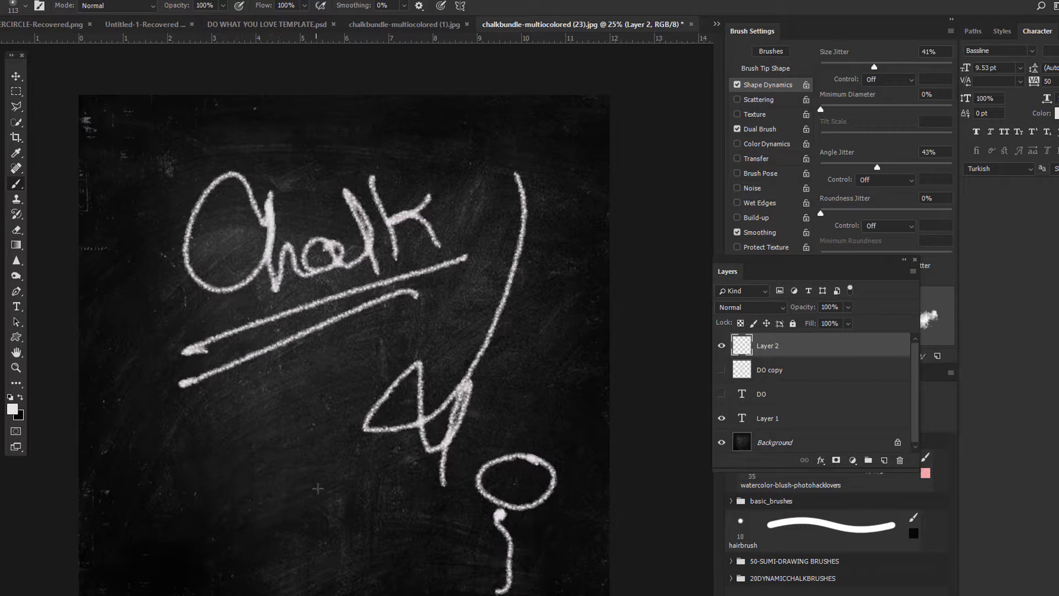
Draw a small cat face with pointed ears, eyes, nose and mouth details in the lower chalkboard area.
{"action": "mouse_move", "coordinate": [312, 484]}
{"action": "left_mouse_down"}
{"action": "mouse_move", "coordinate": [311, 521]}
{"action": "mouse_move", "coordinate": [285, 509]}
{"action": "mouse_move", "coordinate": [259, 529]}
{"action": "left_mouse_up"}
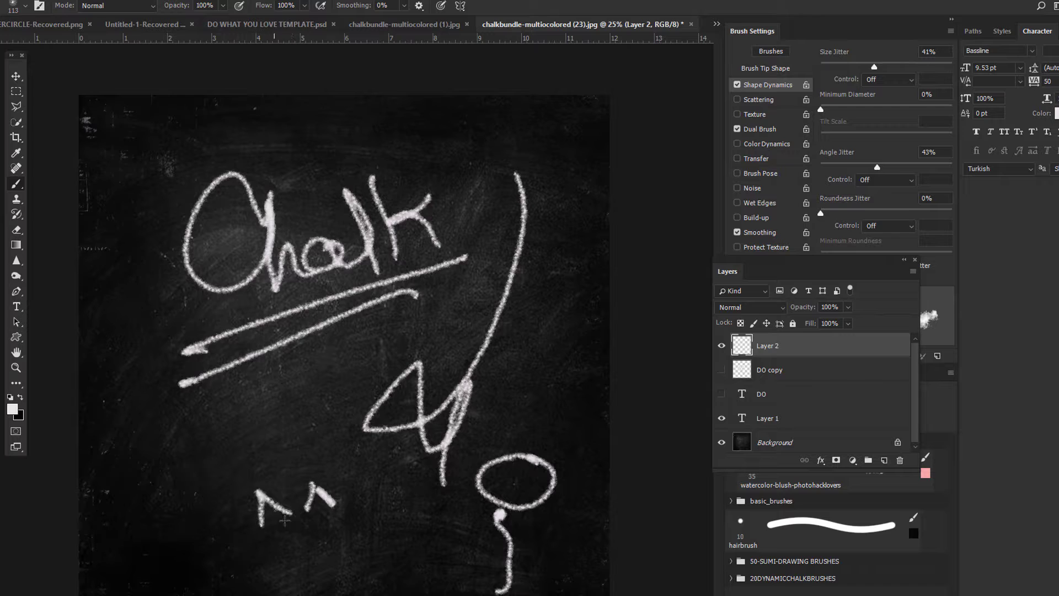
{"action": "left_click_drag", "start_coordinate": [328, 510], "coordinate": [259, 530]}
{"action": "left_click", "coordinate": [321, 529]}
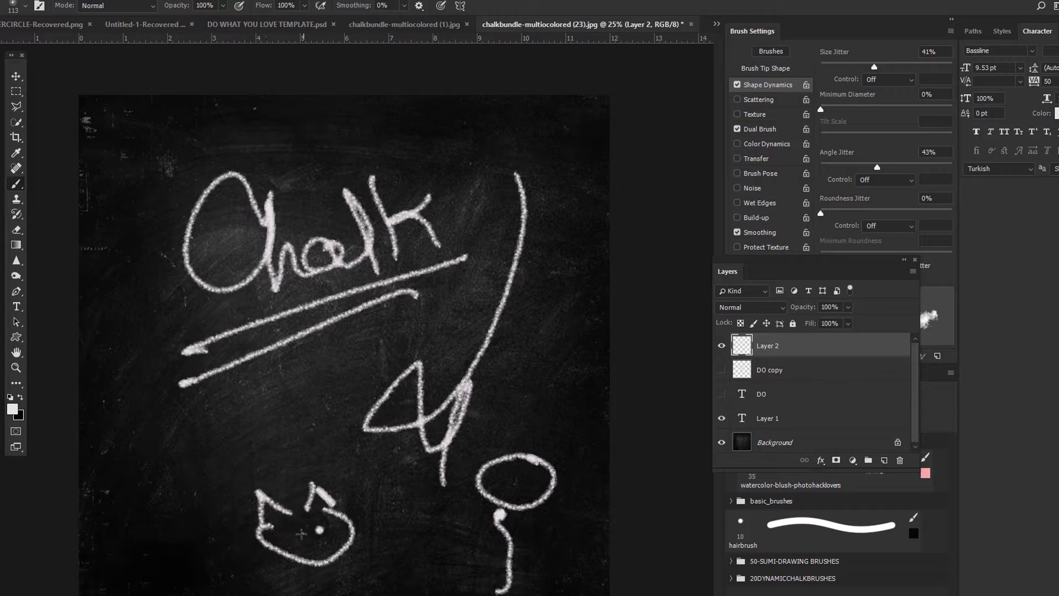
{"action": "left_click", "coordinate": [301, 533]}
{"action": "left_click", "coordinate": [312, 542]}
{"action": "left_click_drag", "start_coordinate": [328, 528], "coordinate": [333, 548]}
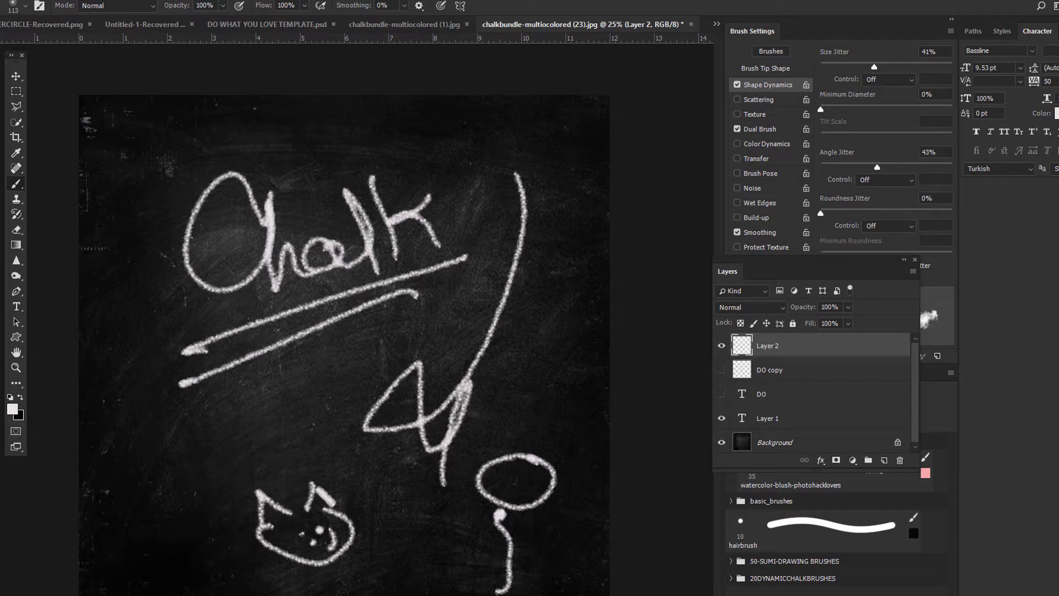